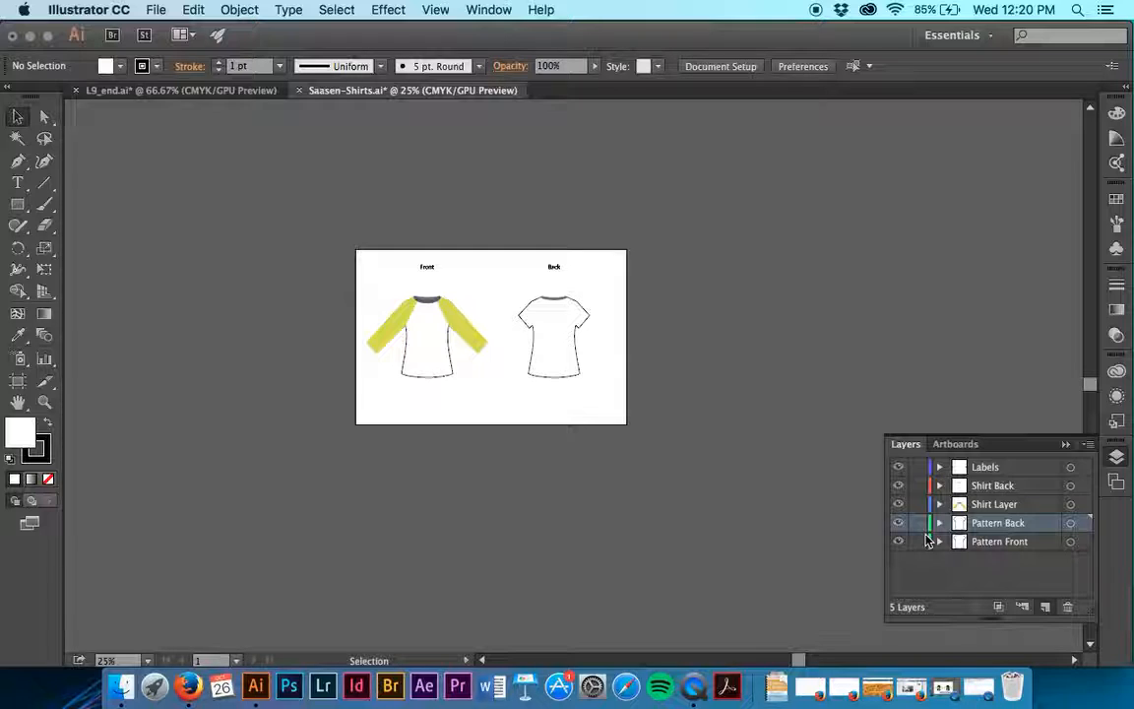
Rename the Shirt Layer layer as Shirt Front.
double_click(999, 504)
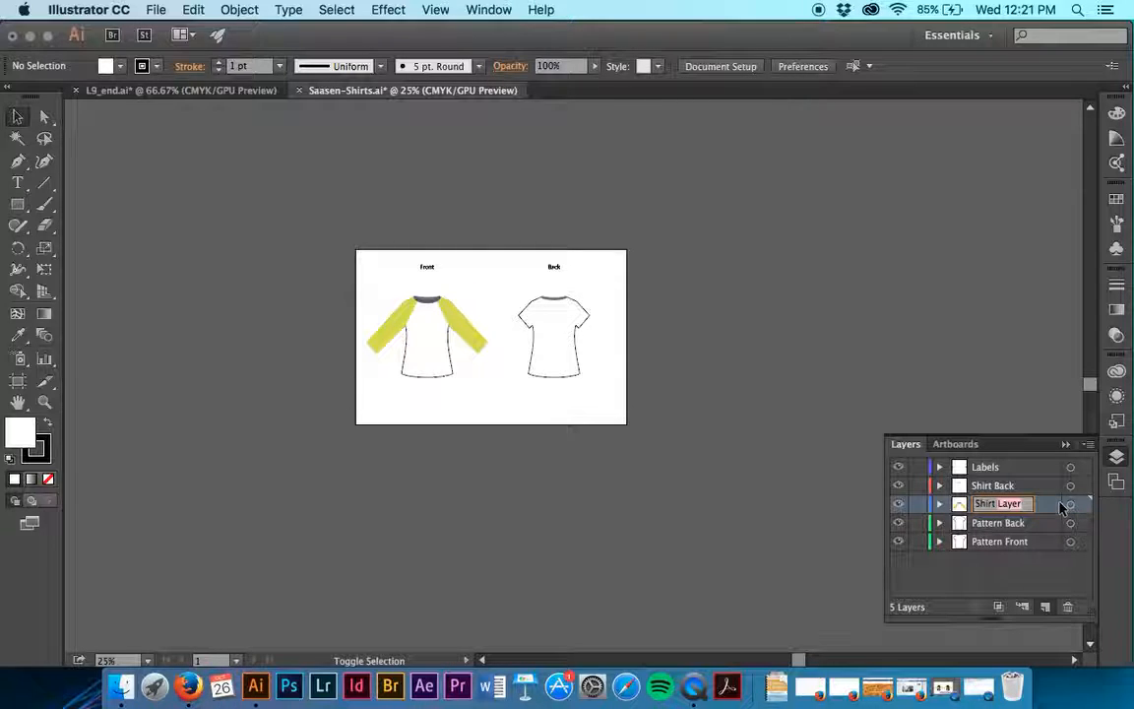
text(Front)
key(Return)
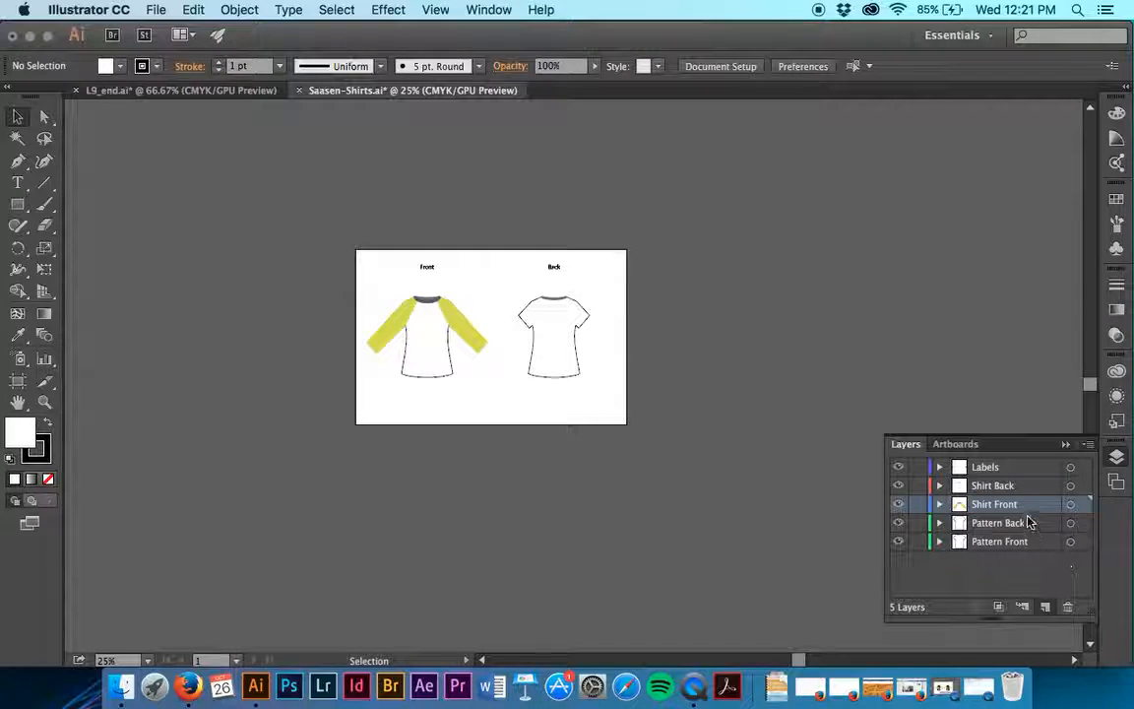
Duplicate the front sleeves group from the Shirt Front layer into the Shirt Back layer and expand that layer's contents.
click(939, 504)
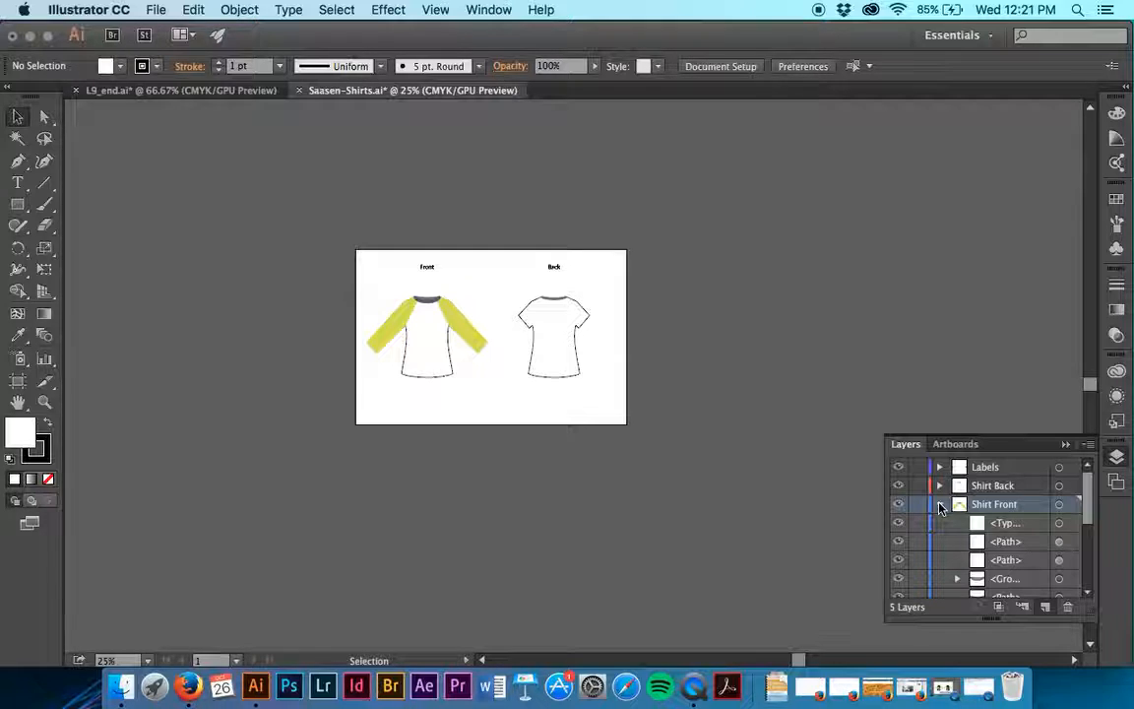
scroll(947, 514, down, 3)
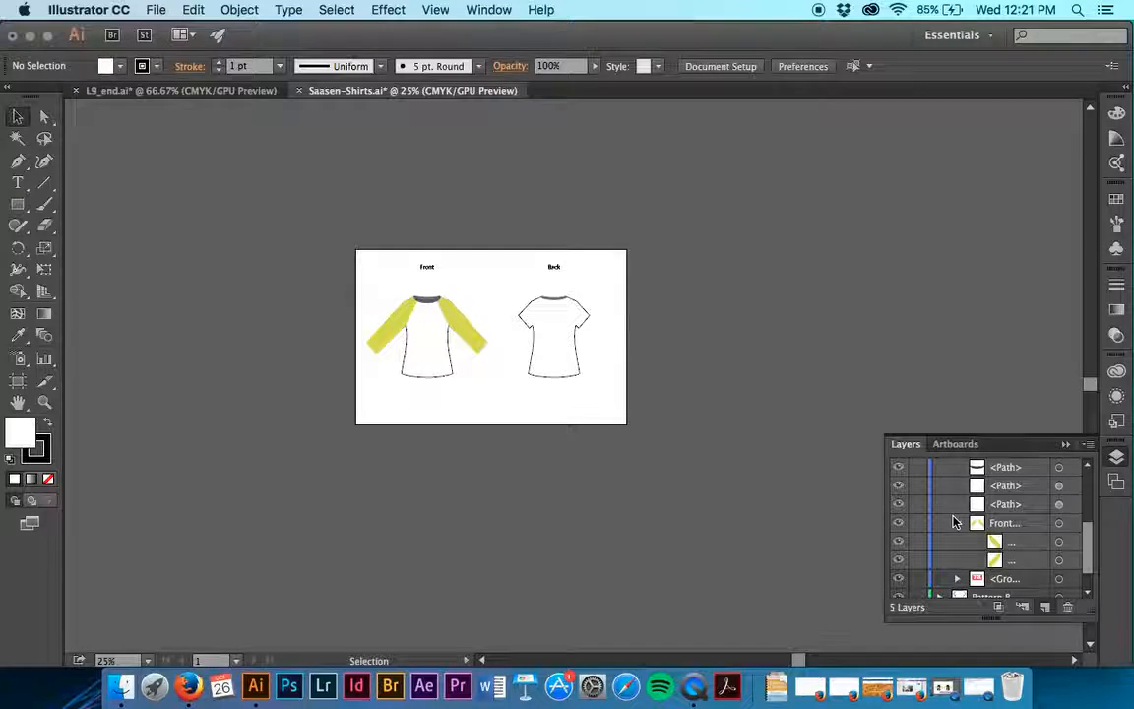
click(1021, 526)
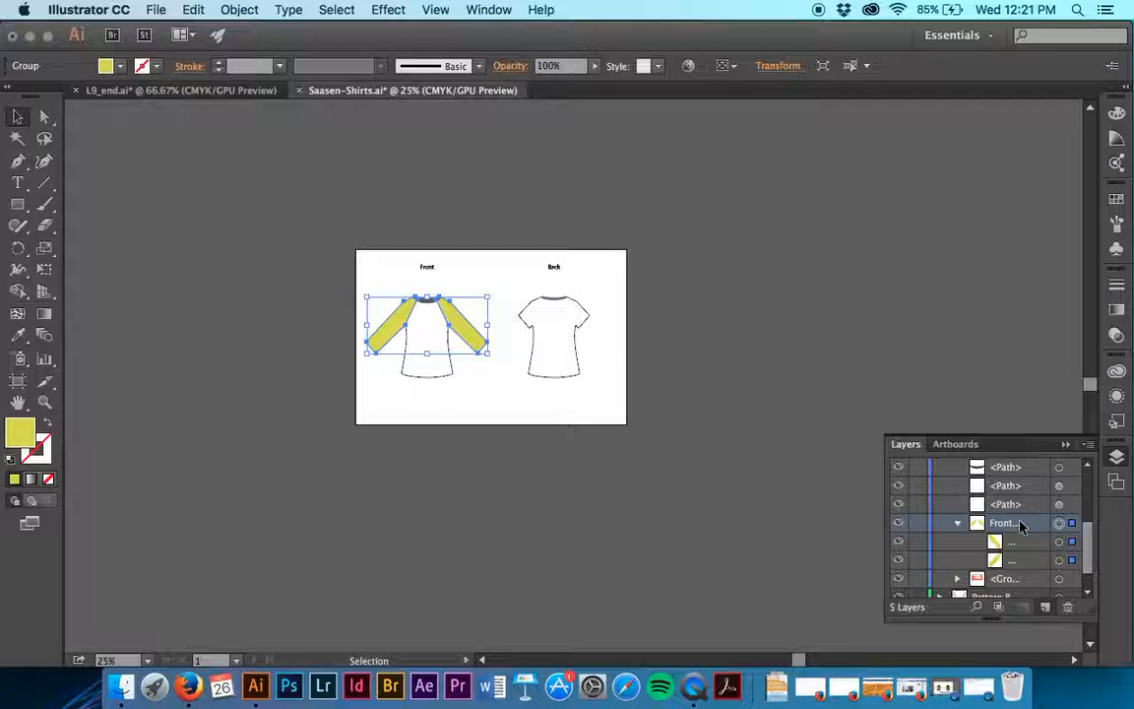
drag(1020, 526, 1017, 487)
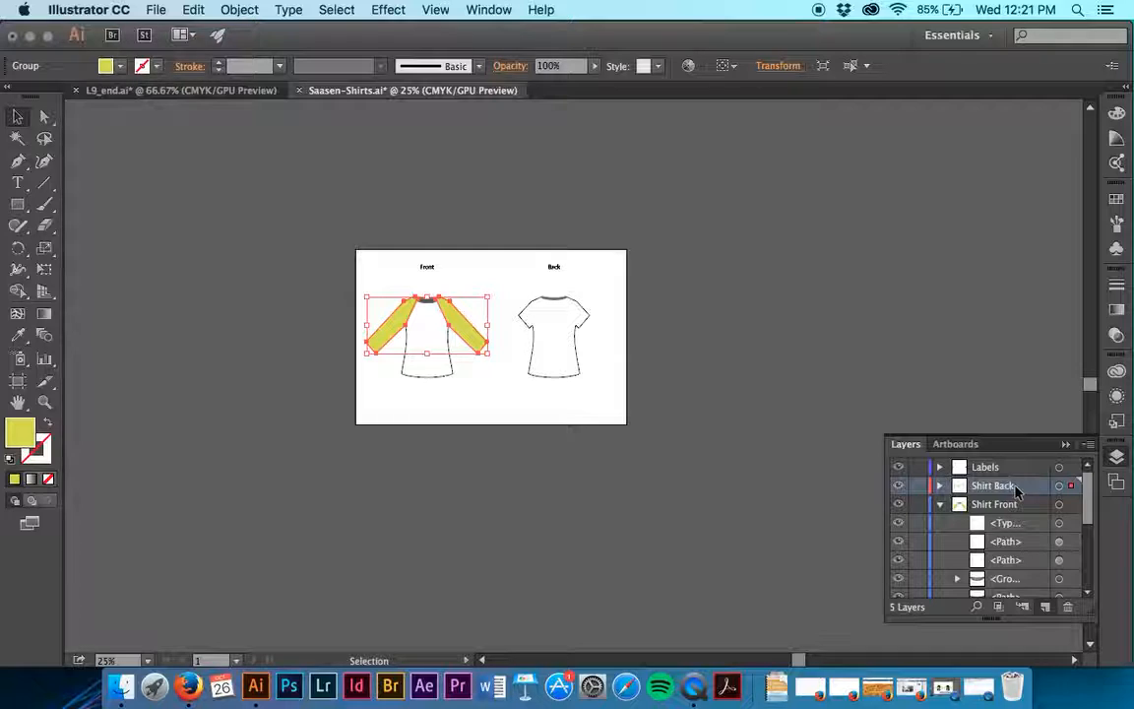
scroll(1019, 522, down, 5)
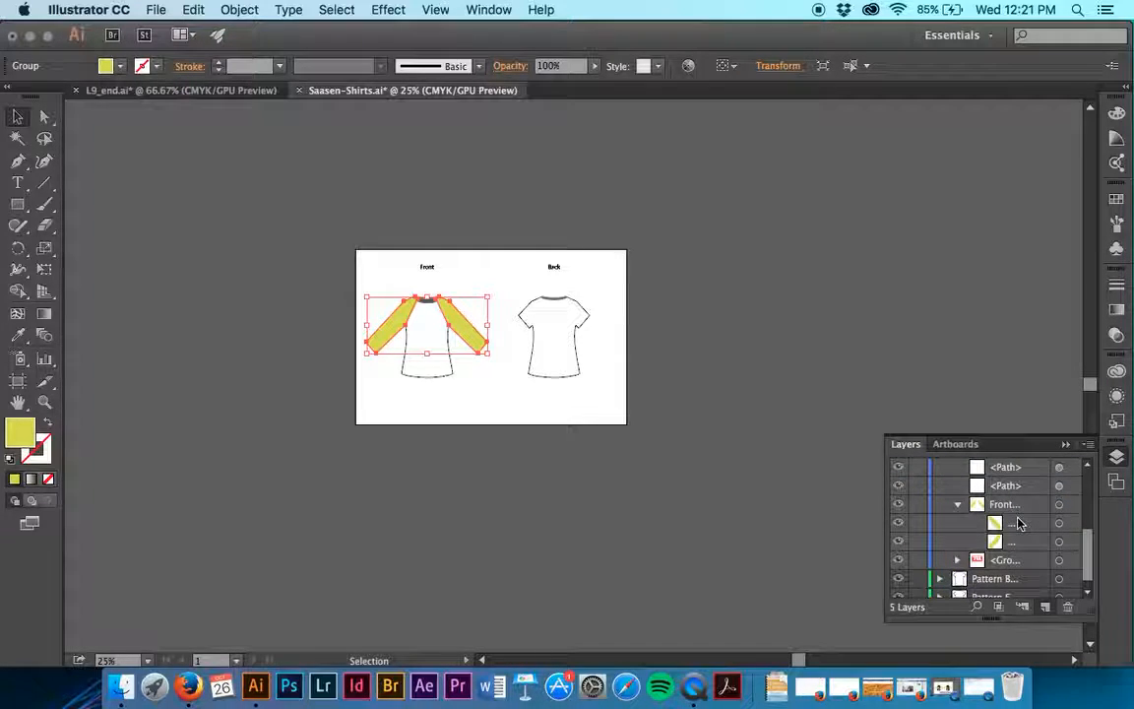
scroll(1018, 524, up, 5)
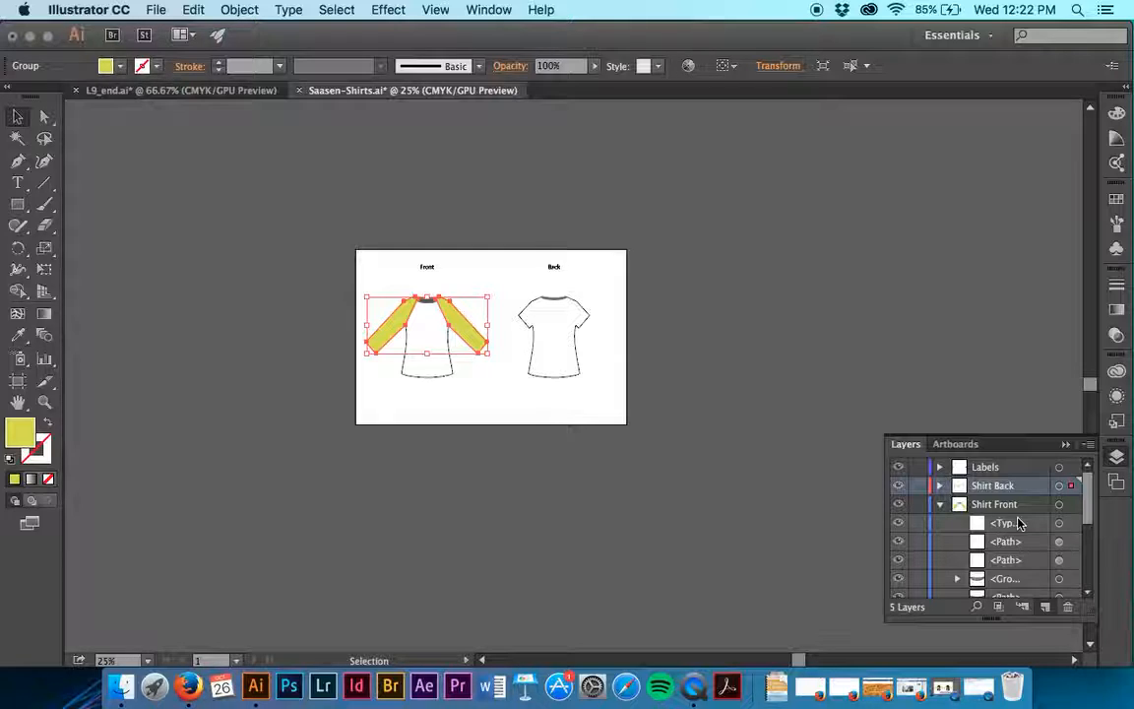
click(940, 486)
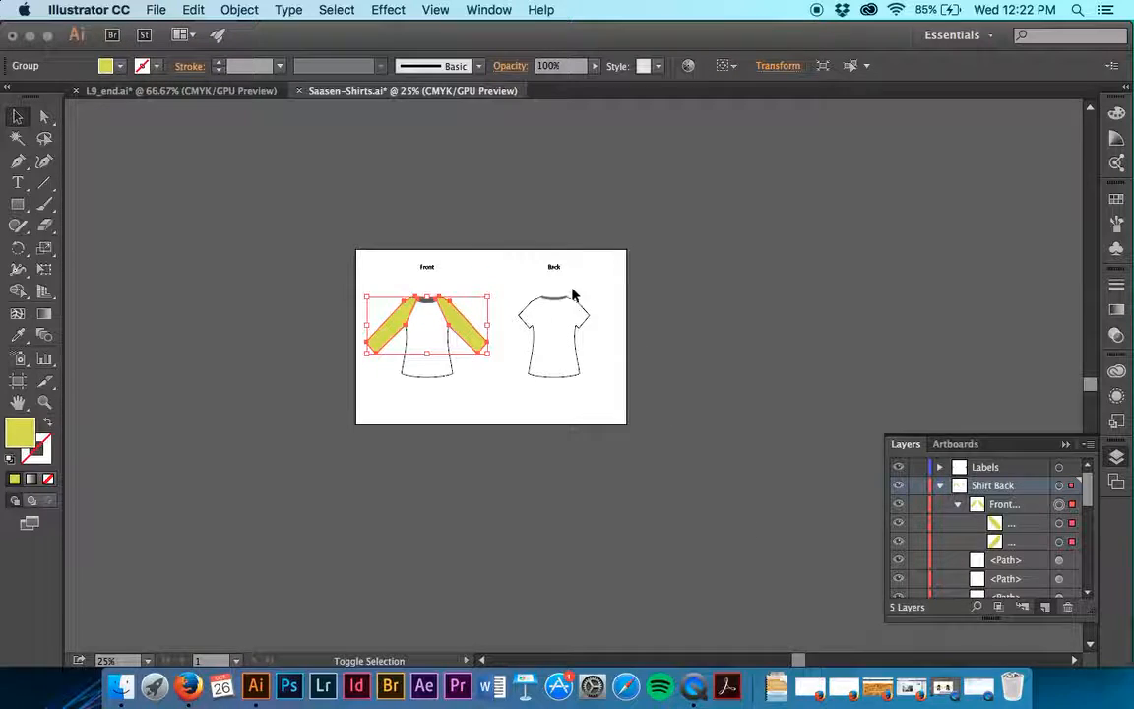
Align the copied sleeves and the back shirt body on their horizontal centers, using Align to Selection.
shift+click(554, 327)
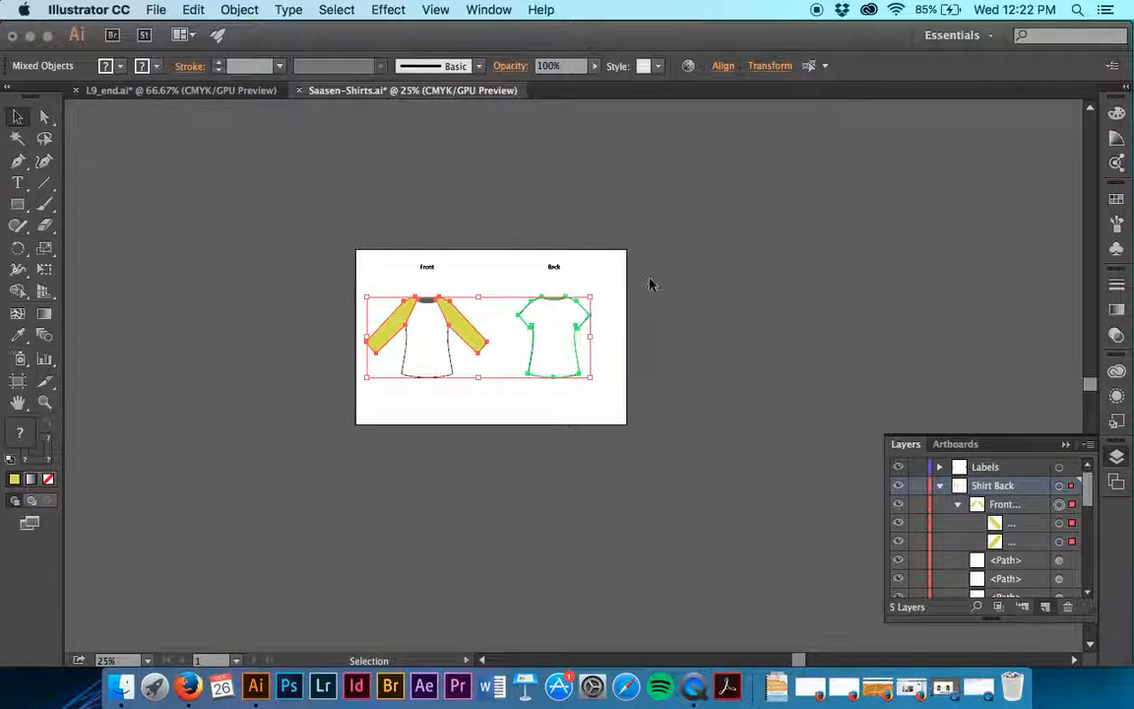
click(720, 66)
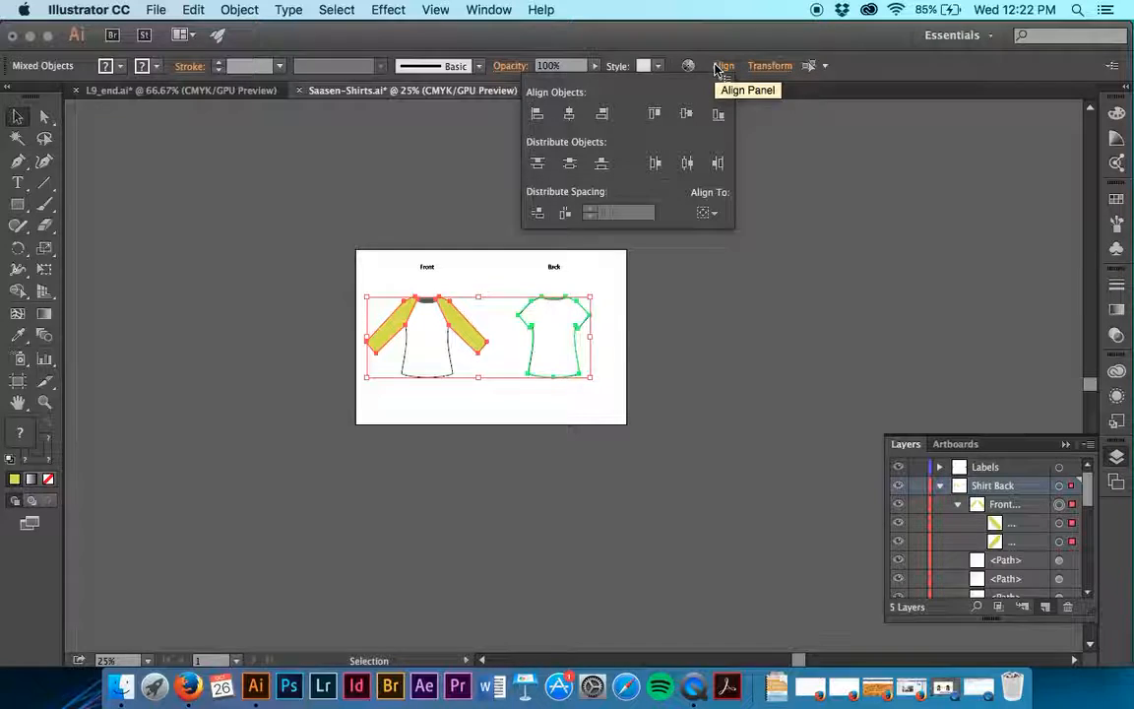
click(712, 214)
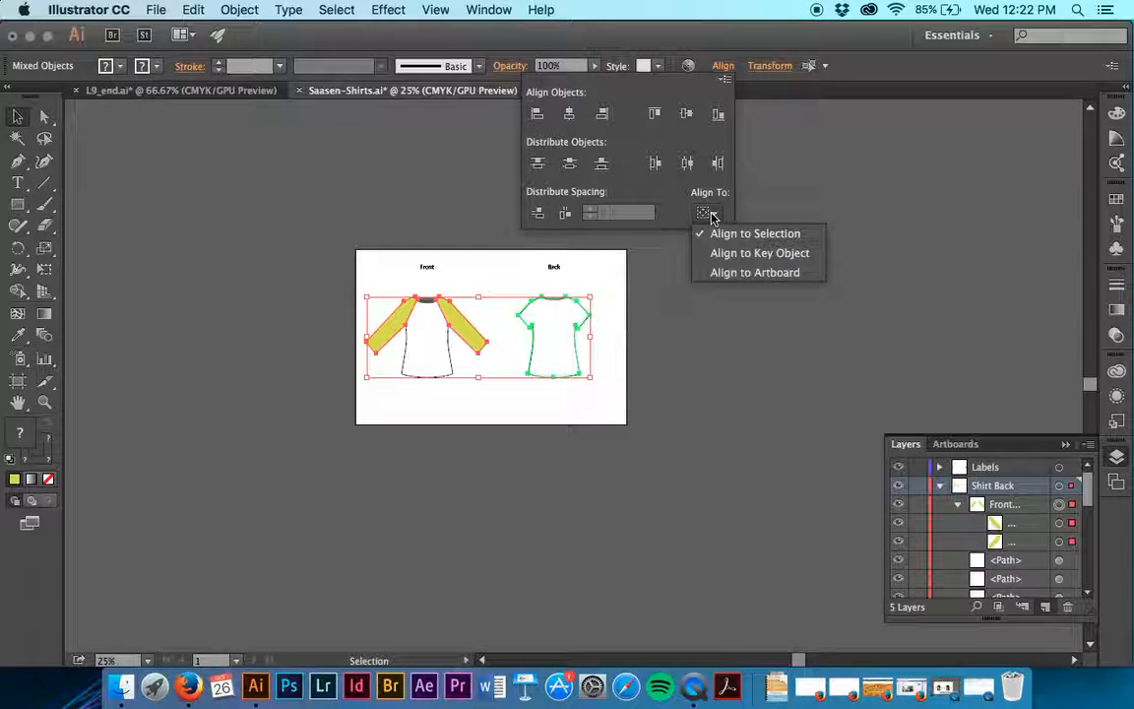
click(721, 233)
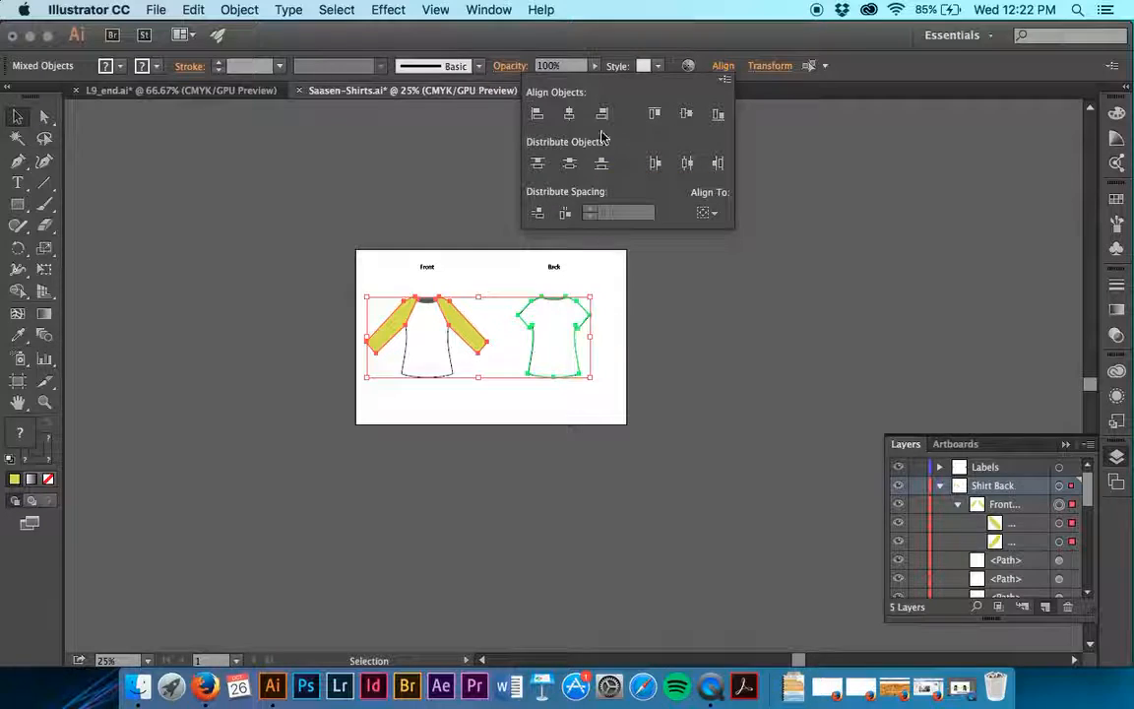
click(573, 118)
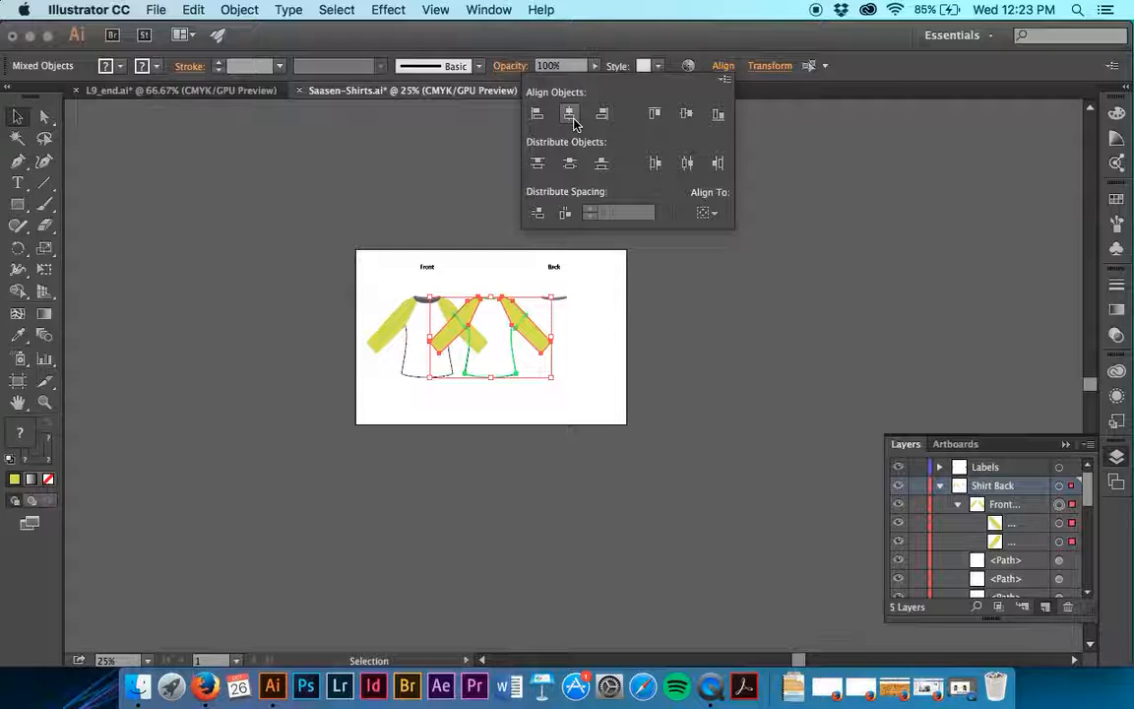
click(496, 363)
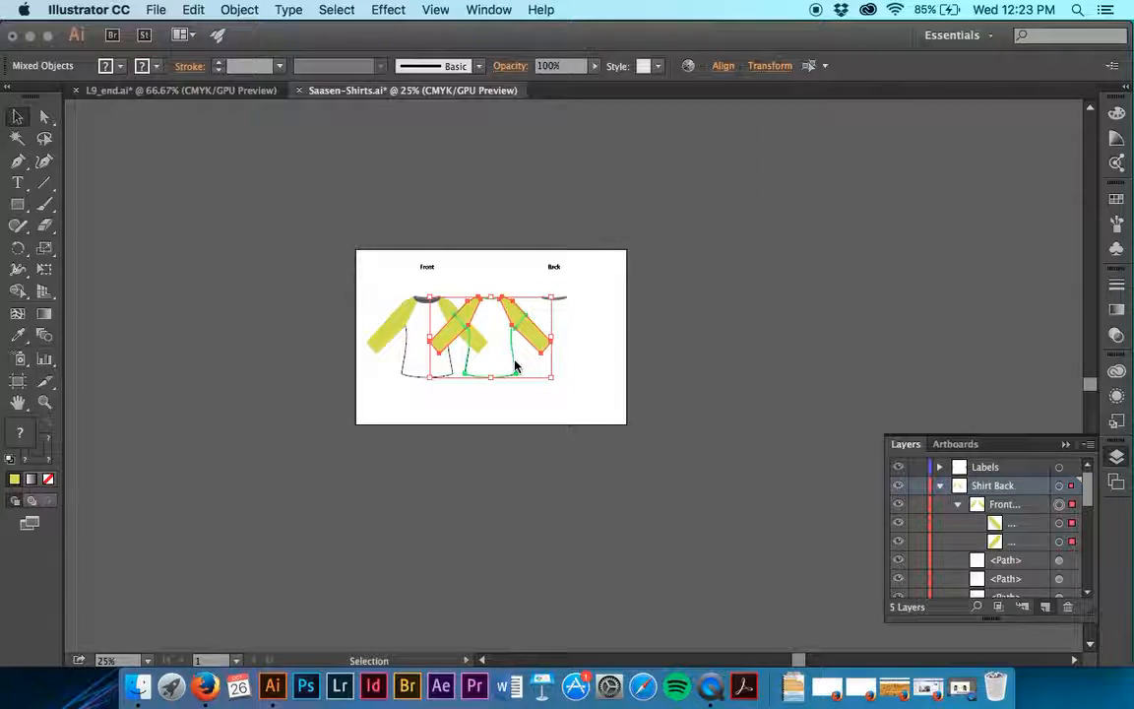
click(579, 309)
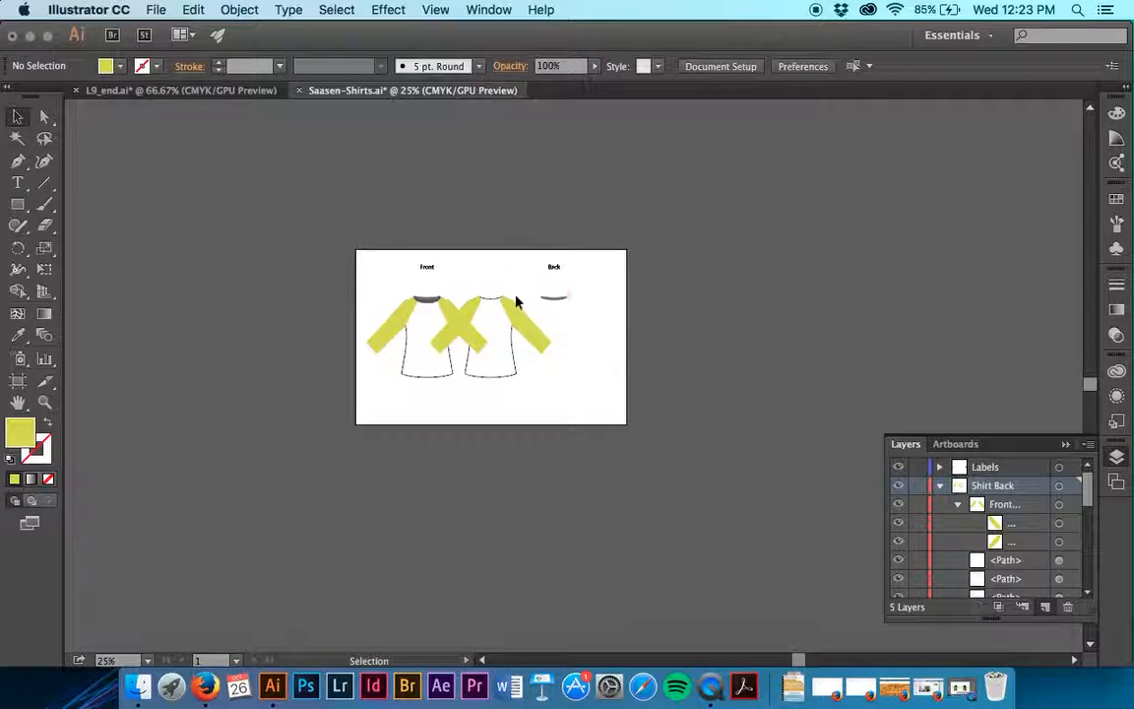
Try to align the back shirt's body, copied sleeves and collar along their right edges.
click(500, 320)
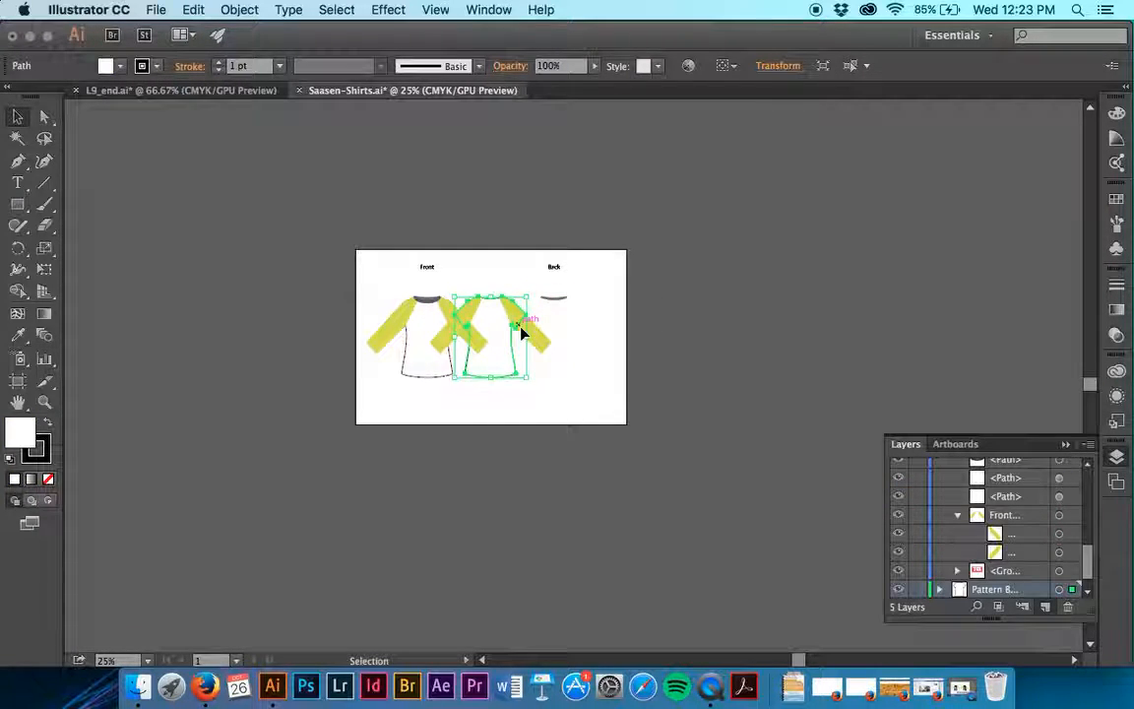
shift+click(529, 338)
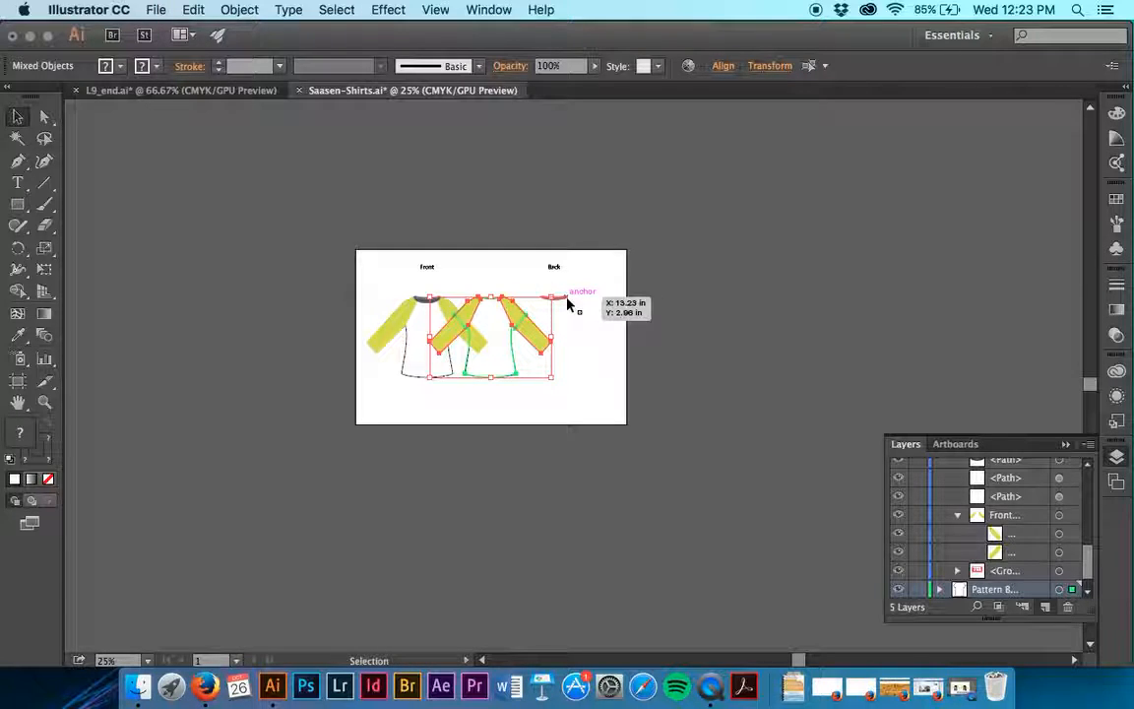
shift+click(568, 298)
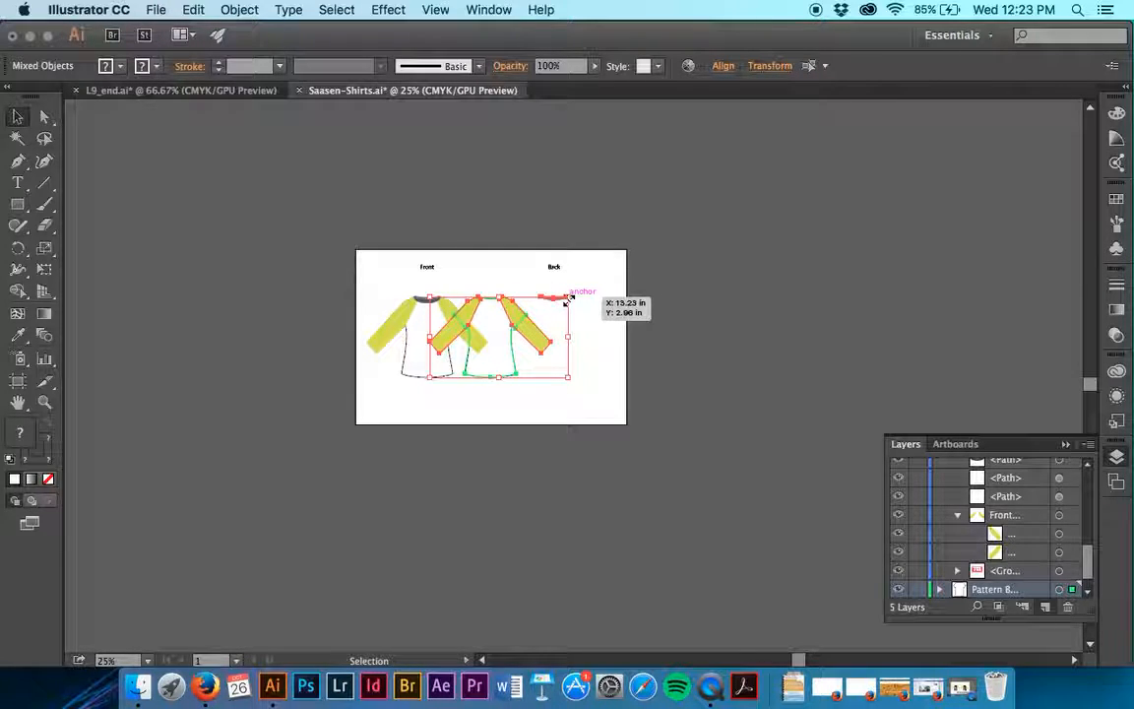
click(723, 67)
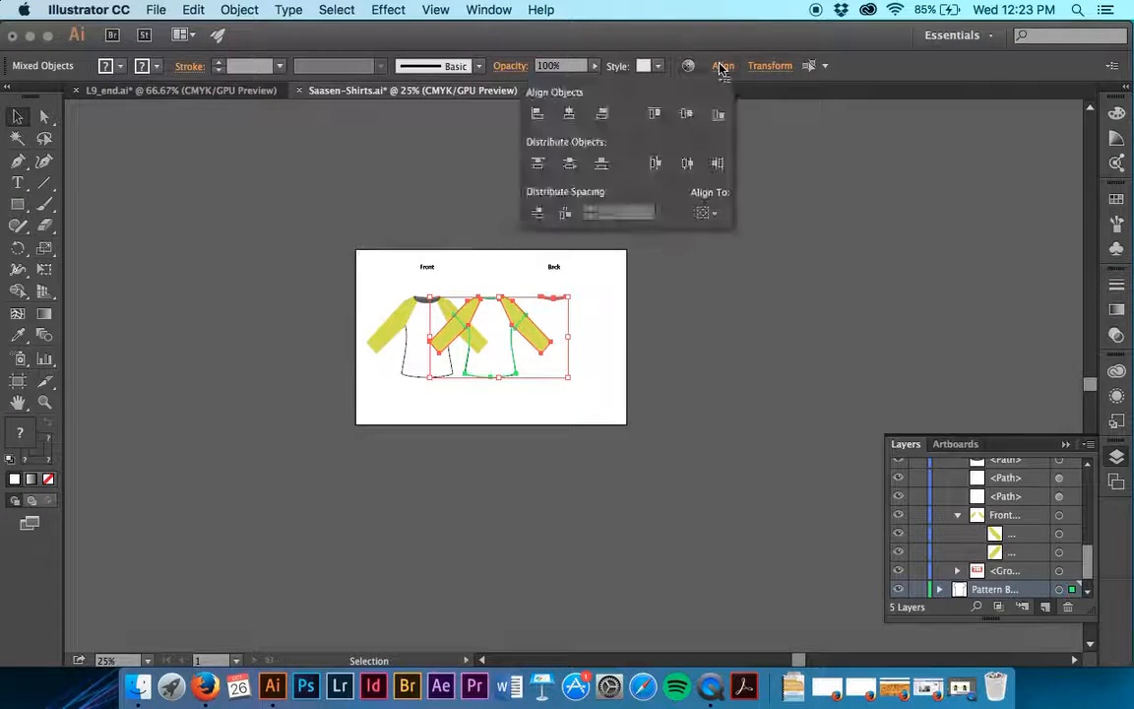
click(603, 114)
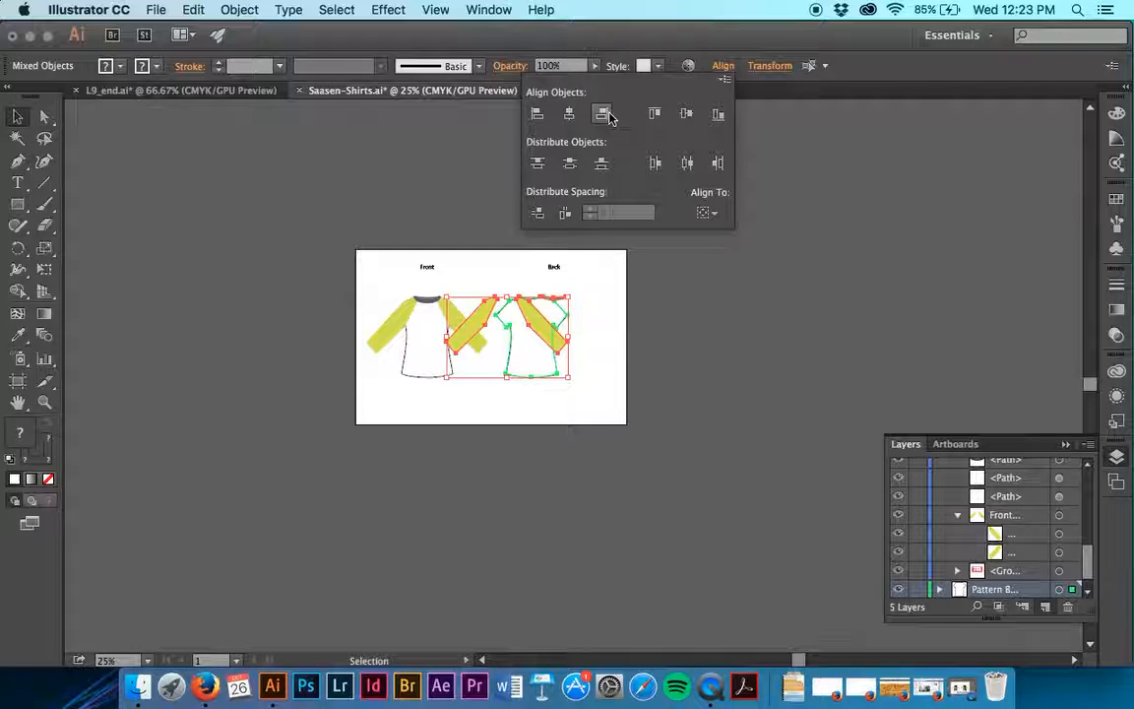
key(super+z)
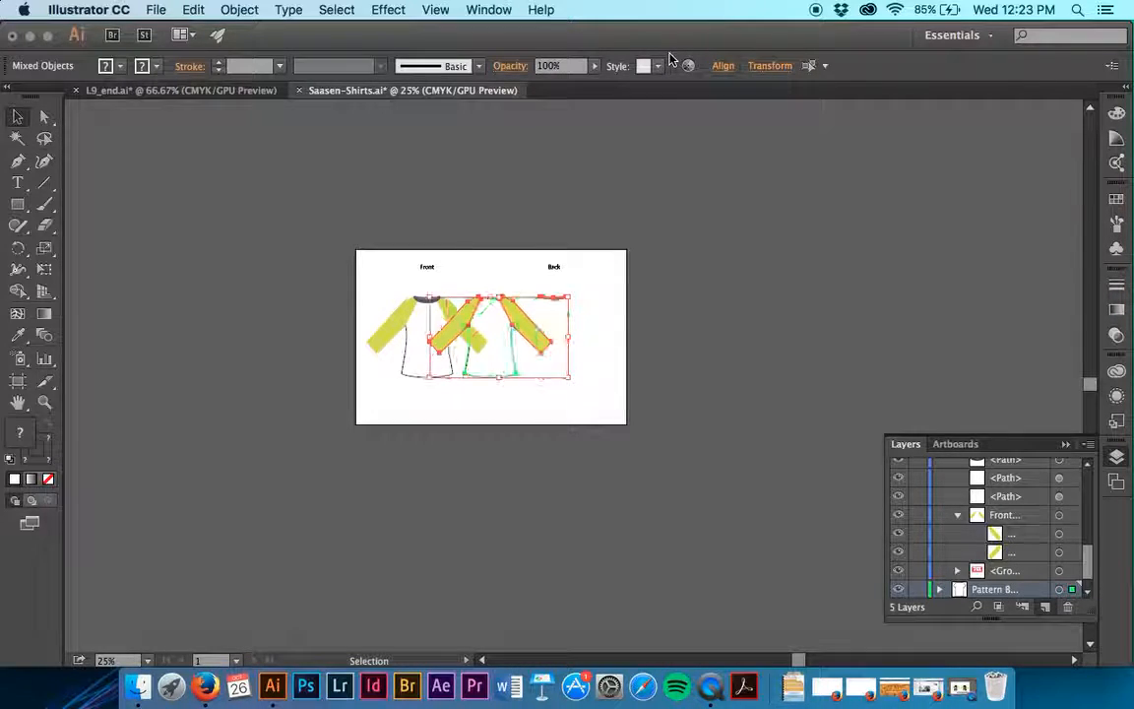
click(608, 302)
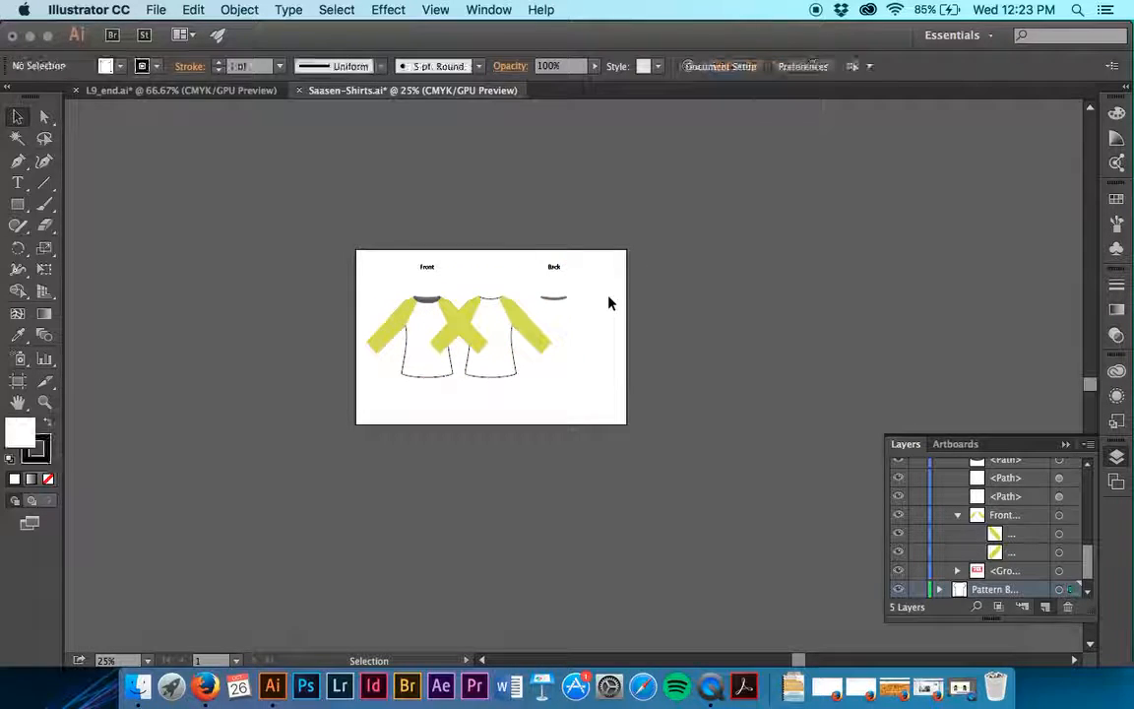
Move the back shirt body together with its copied sleeves across the artboard so they sit centered under the back collar.
key(super+equal)
key(super+equal)
key(super+equal)
key(super+equal)
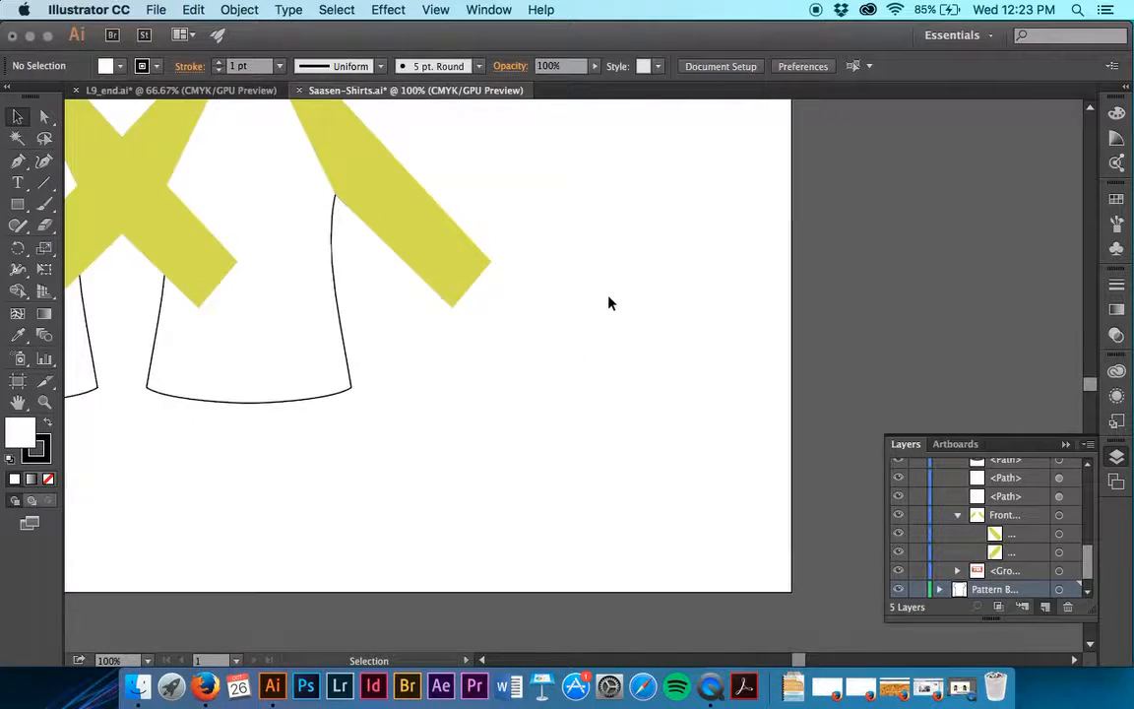
drag(498, 506, 336, 307)
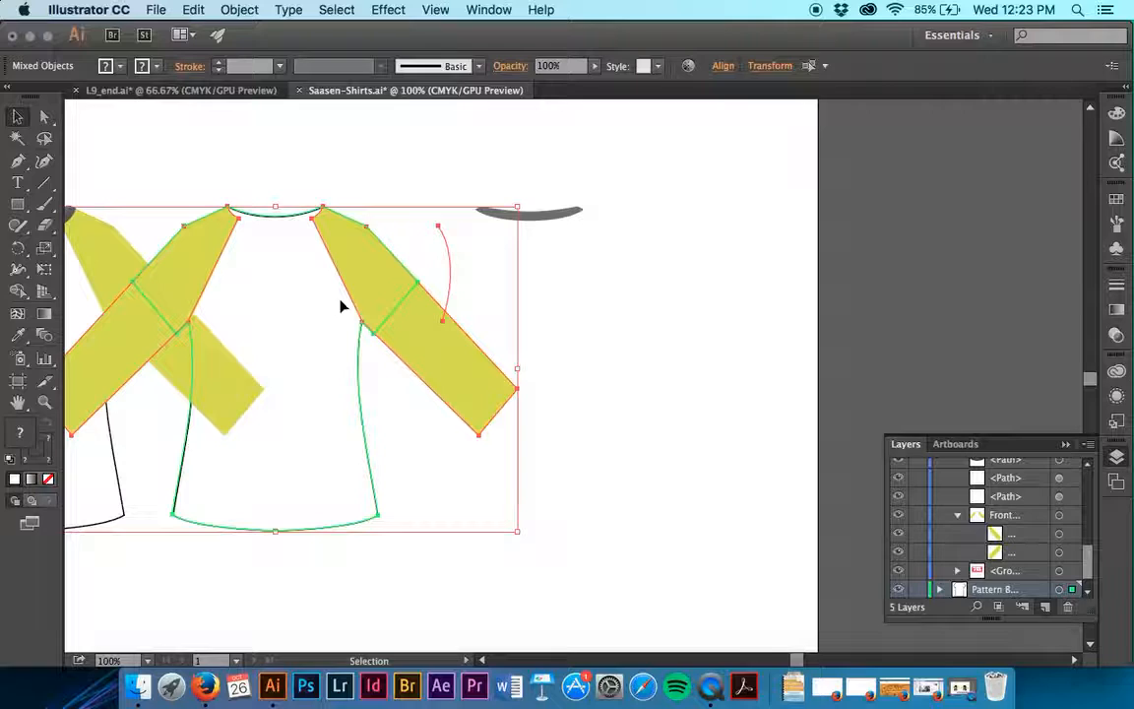
click(423, 452)
click(377, 286)
shift+click(309, 316)
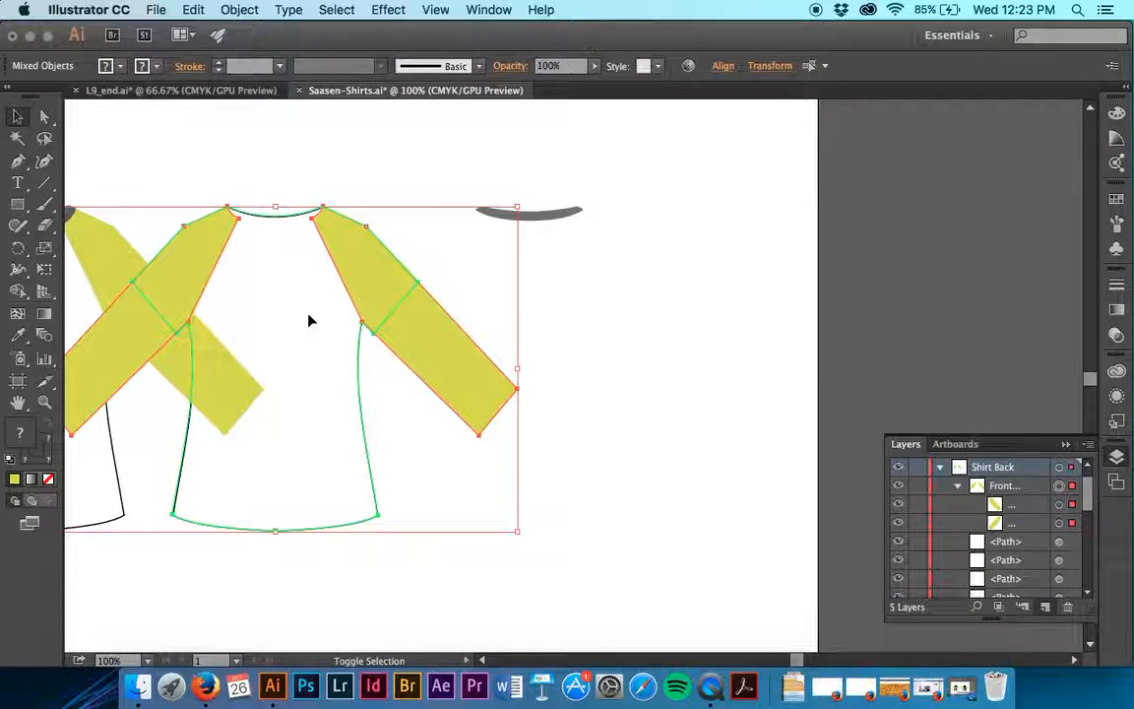
shift+click(377, 282)
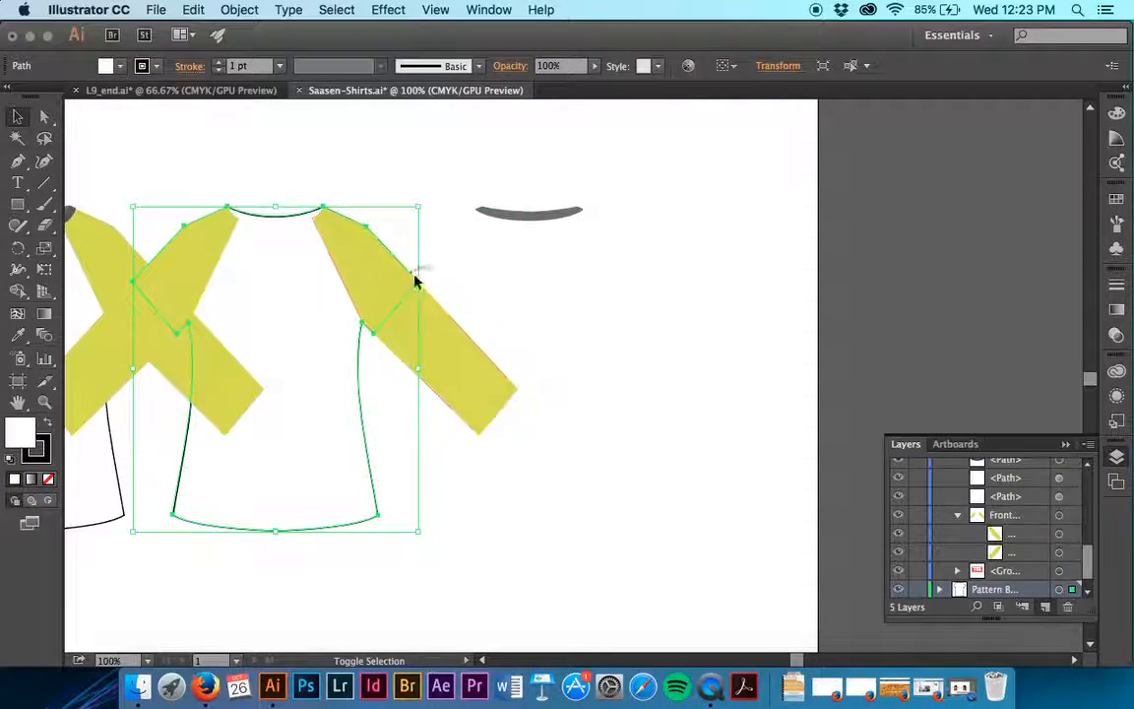
click(426, 340)
shift+click(329, 306)
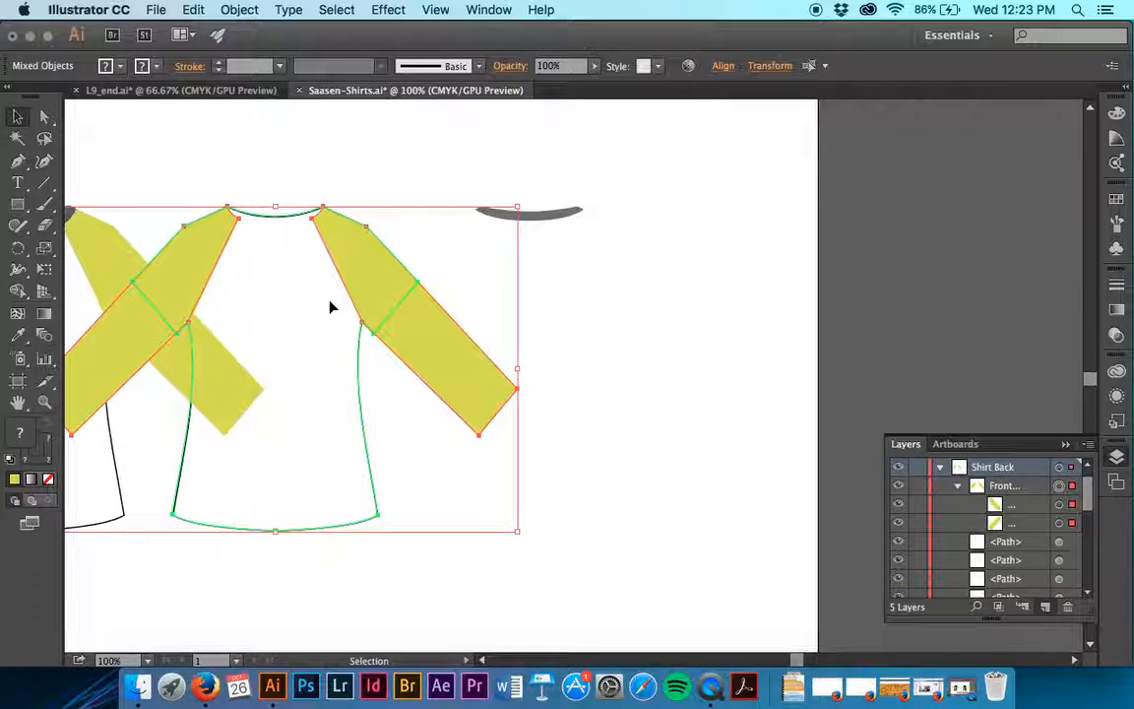
shift+click(334, 306)
shift+click(367, 481)
drag(392, 486, 630, 491)
scroll(630, 492, left, 3)
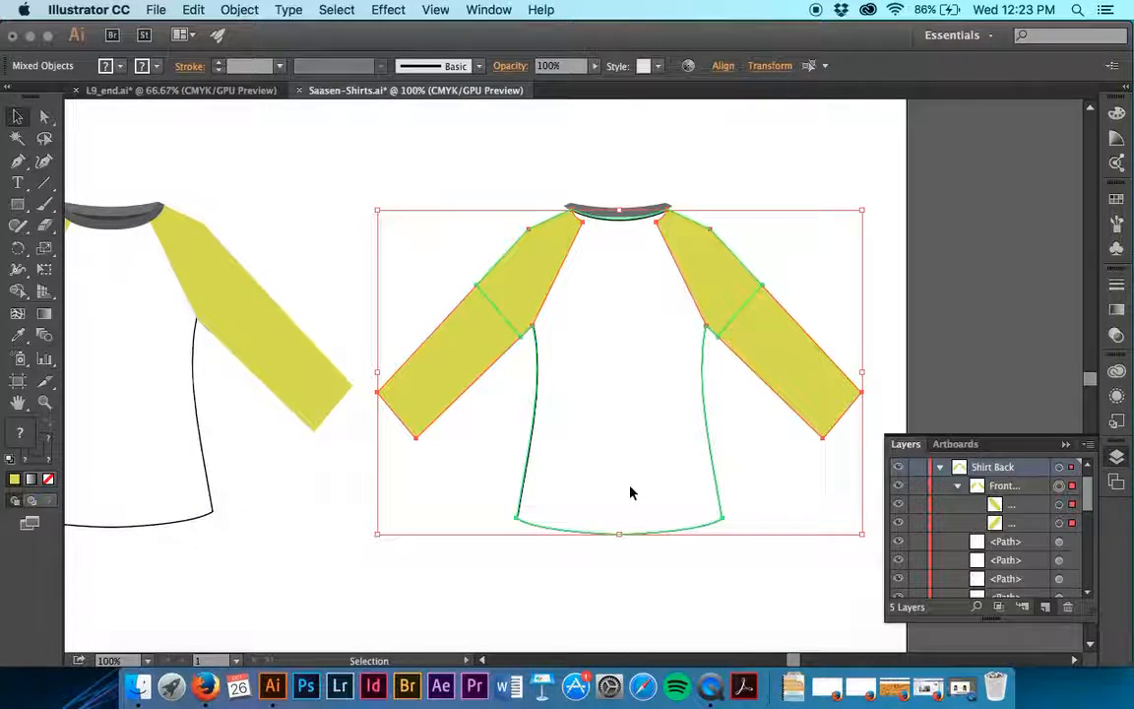
Nudge the back shirt body and sleeves slightly upward so the neckline meets the collar, and deselect them.
scroll(631, 493, up, 1)
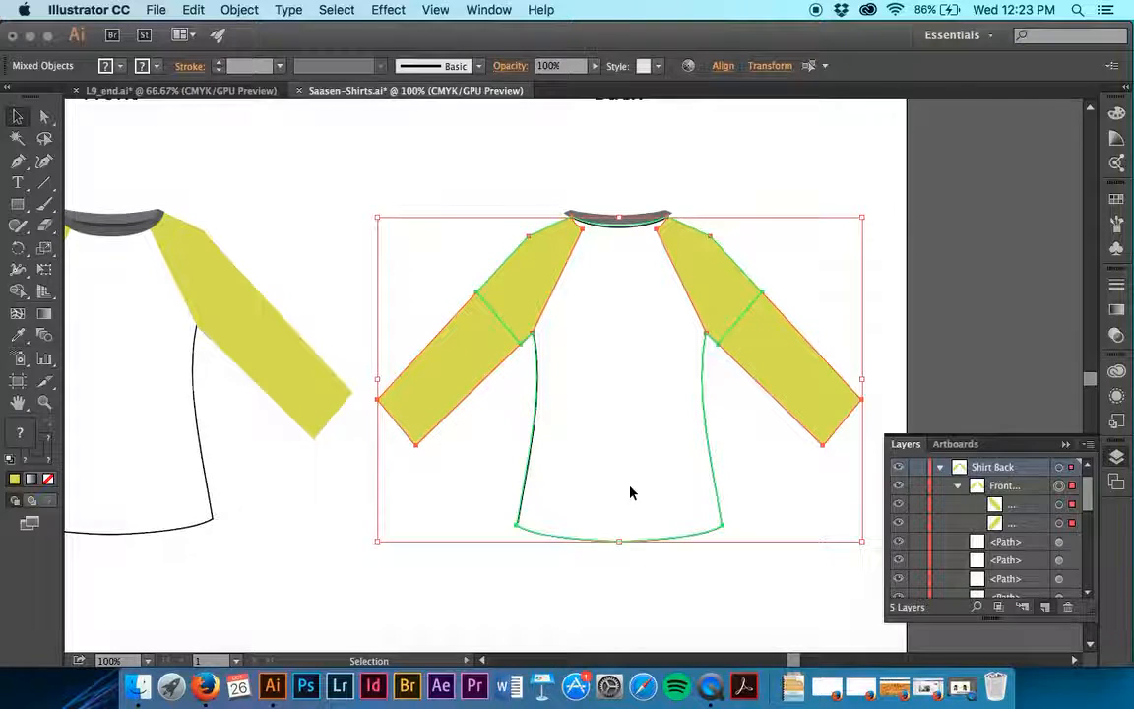
key(Up)
key(Up)
key(Up)
key(Up)
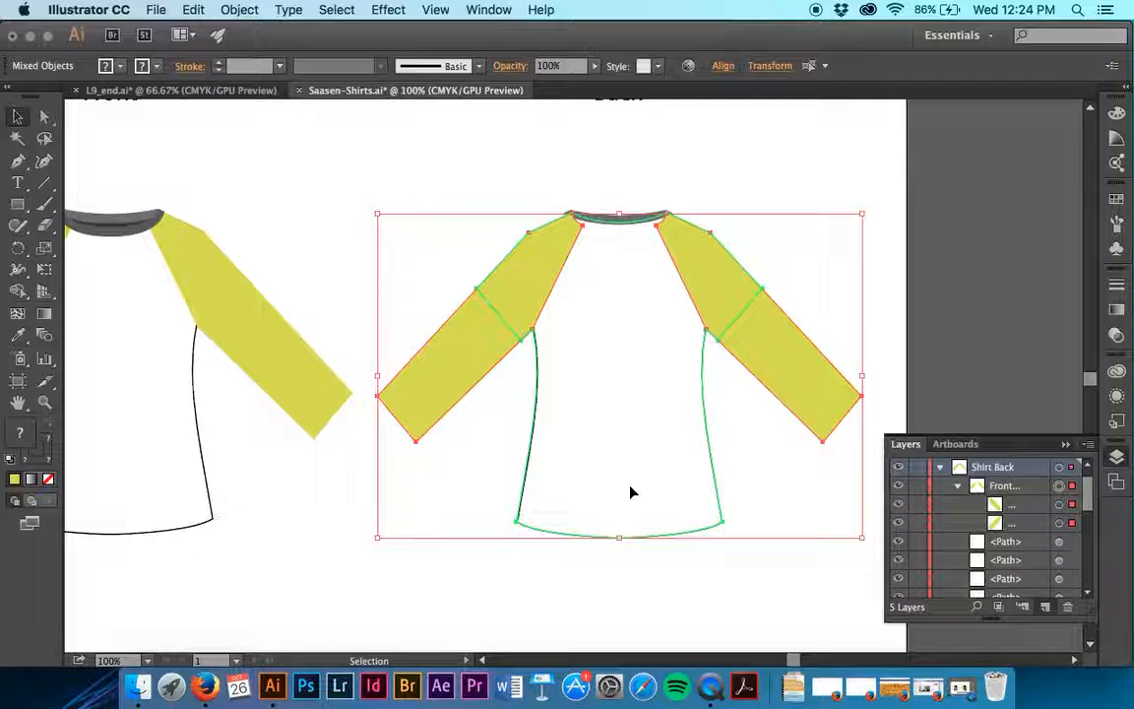
click(746, 152)
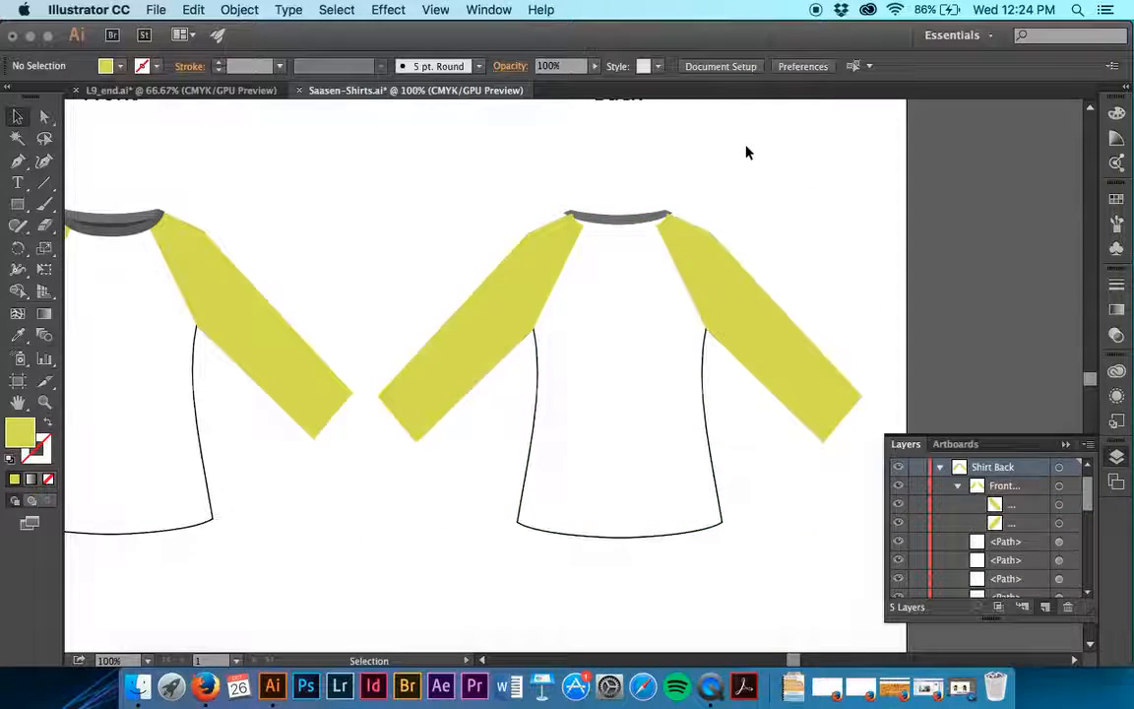
Select the back shirt's body and sleeves and send them to the back of the stacking order.
click(590, 283)
shift+click(758, 342)
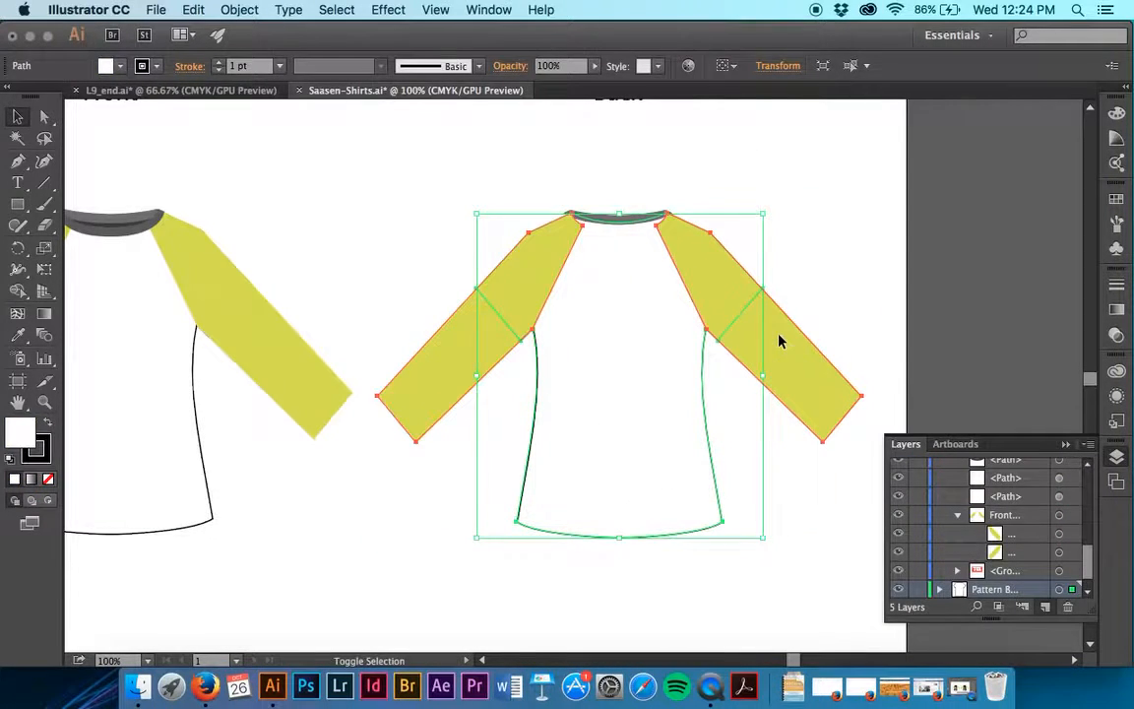
click(236, 9)
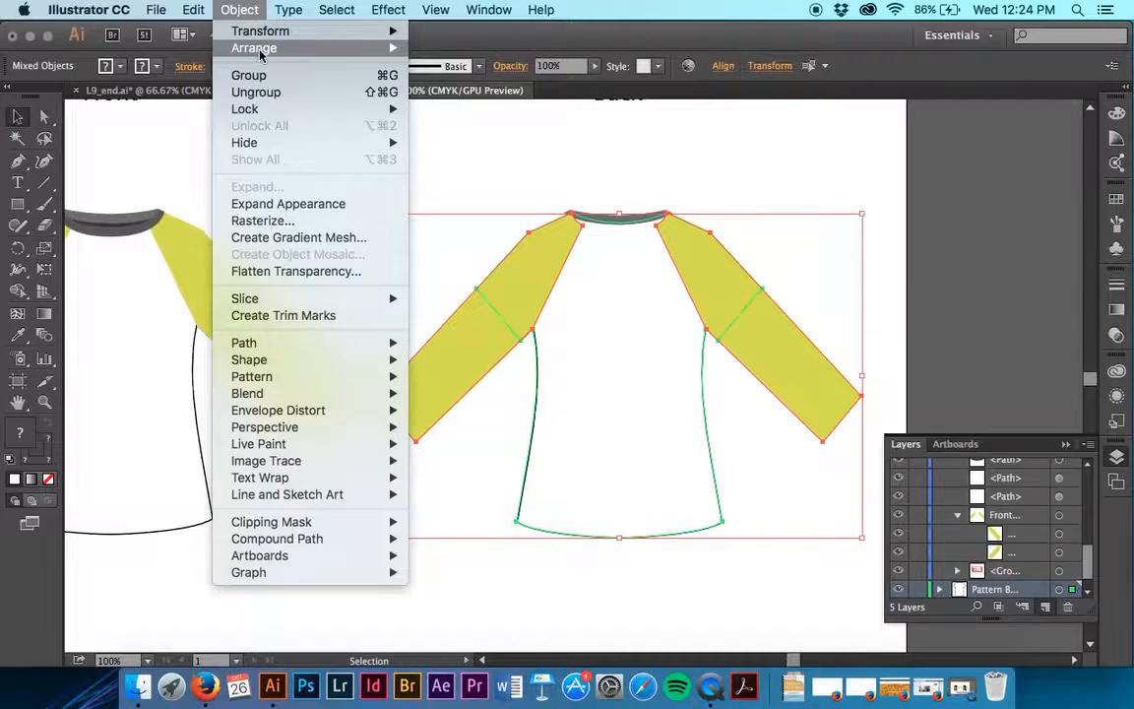
mouse_move(254, 49)
click(464, 99)
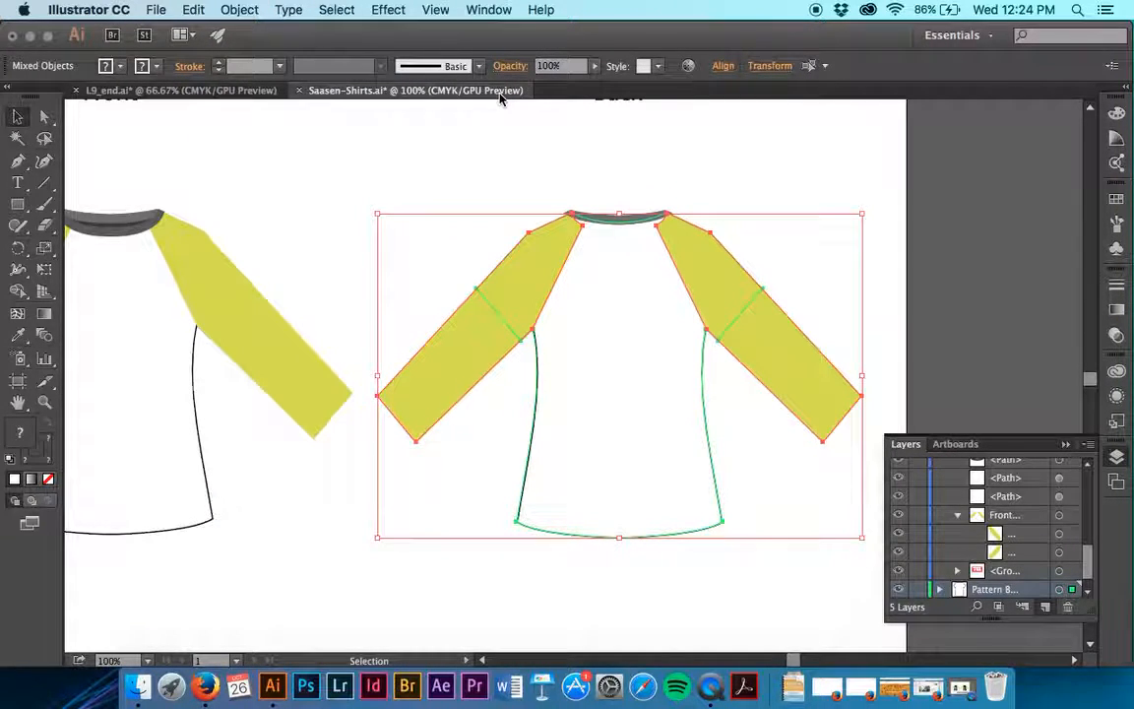
Examine the layer list to see which layers hold the selected back shirt body and sleeves.
scroll(997, 502, up, 3)
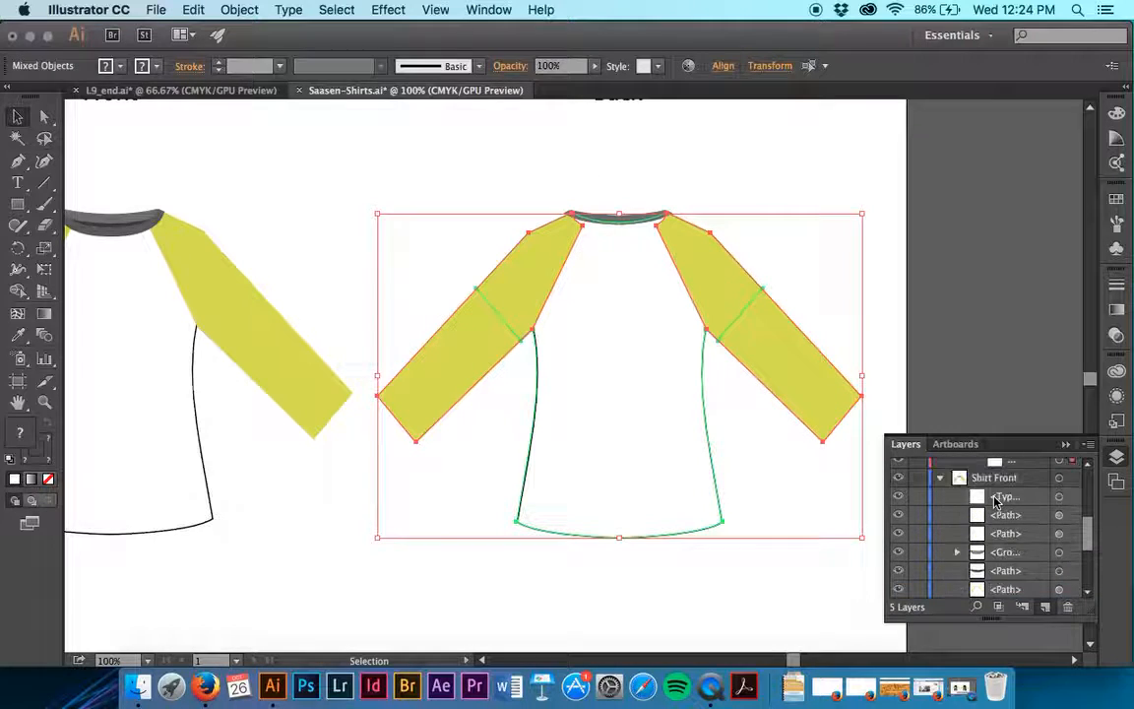
scroll(996, 502, down, 3)
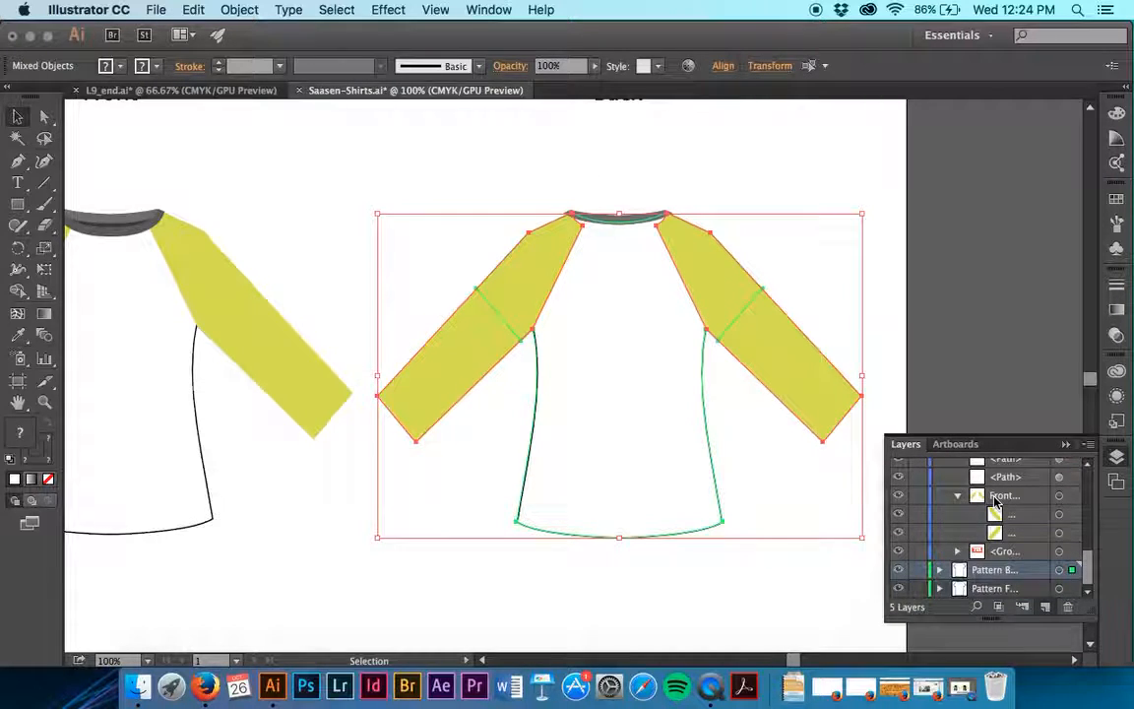
scroll(994, 502, up, 6)
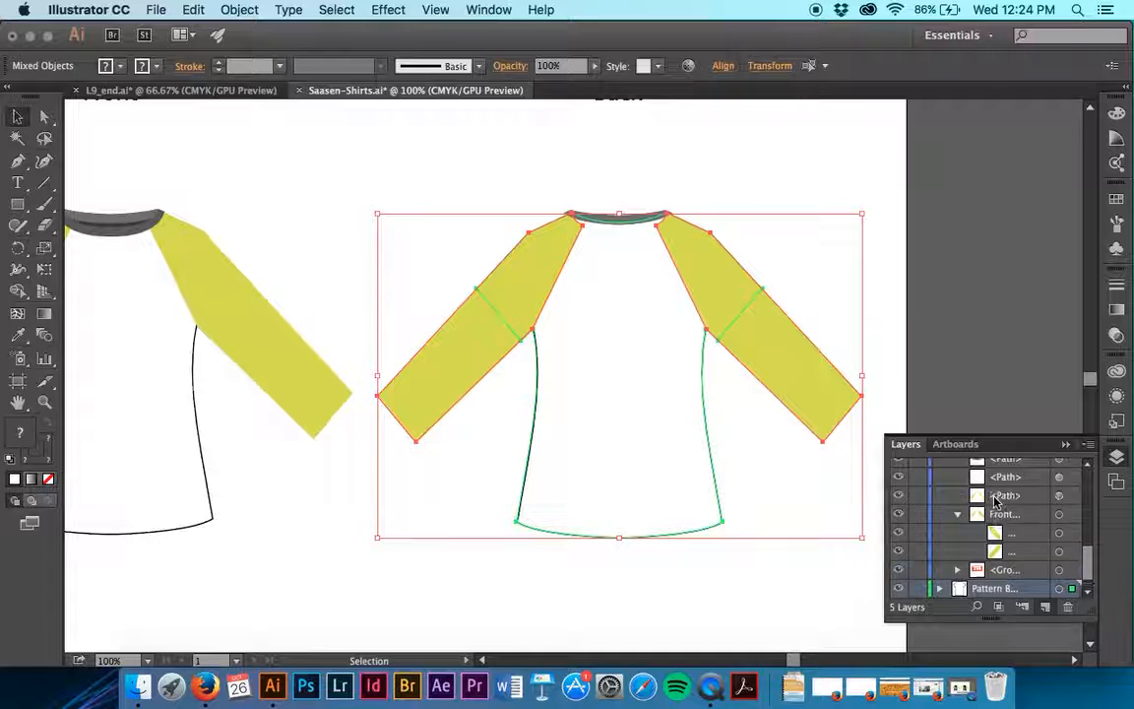
scroll(994, 502, down, 4)
scroll(994, 502, up, 3)
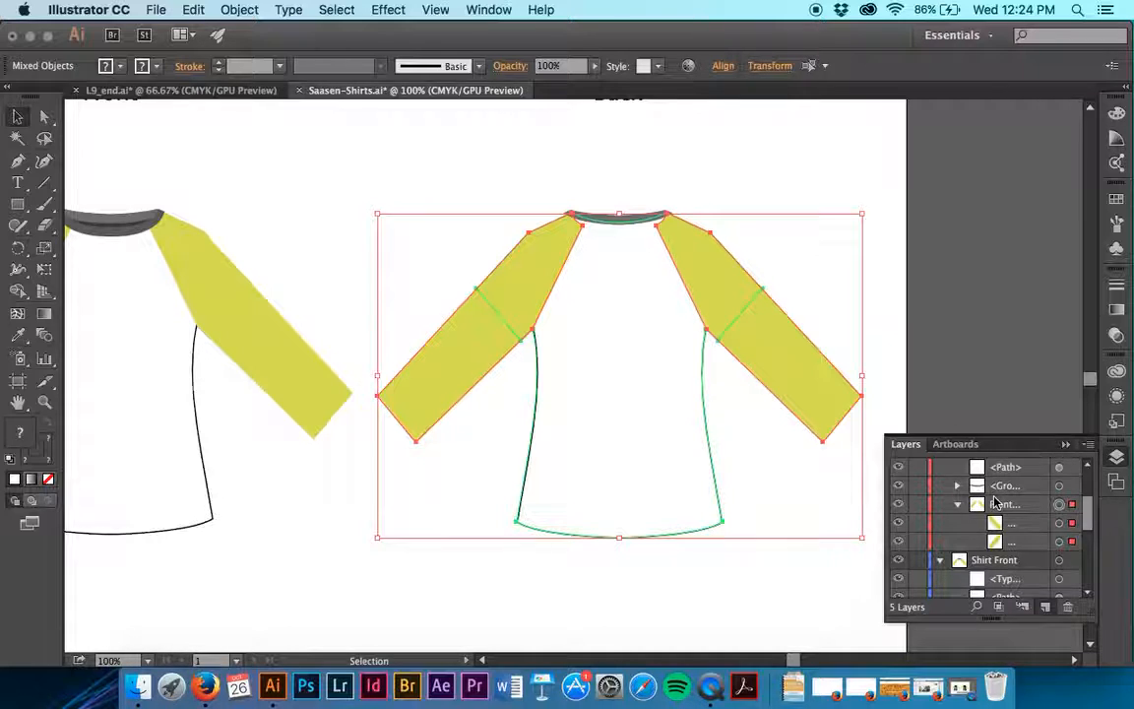
scroll(996, 502, up, 3)
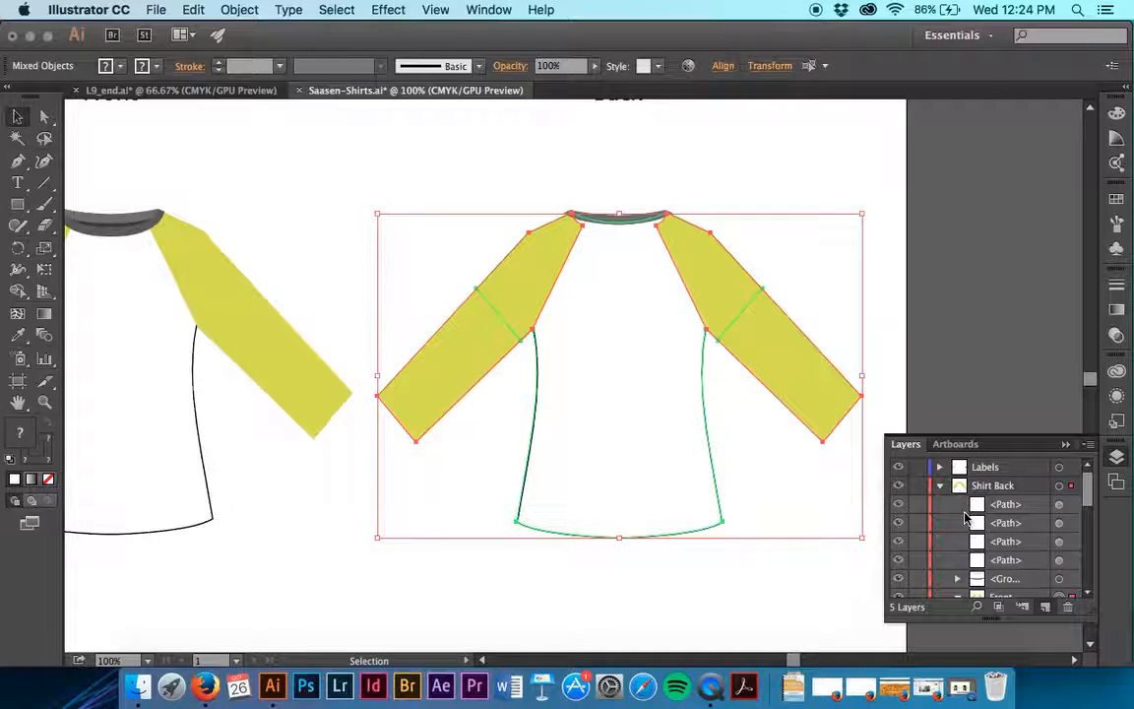
scroll(980, 527, down, 2)
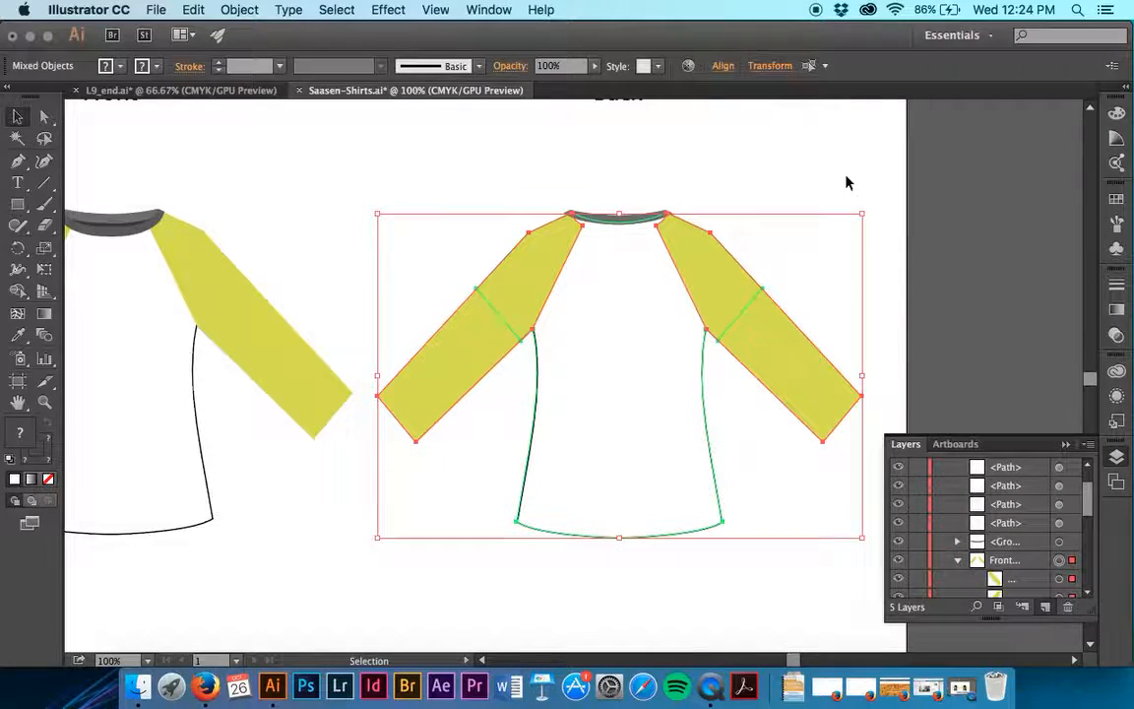
Reselect the back shirt's body together with its sleeves and compare the shirt with the finished version in L9_end.ai.
click(774, 185)
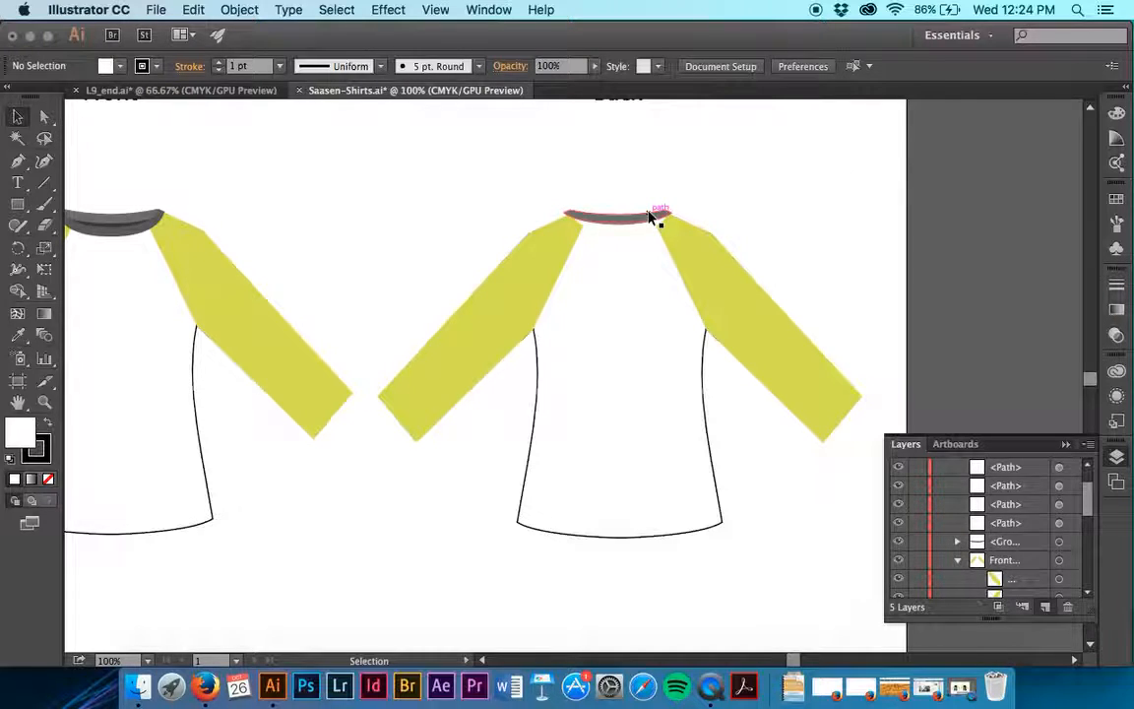
click(663, 245)
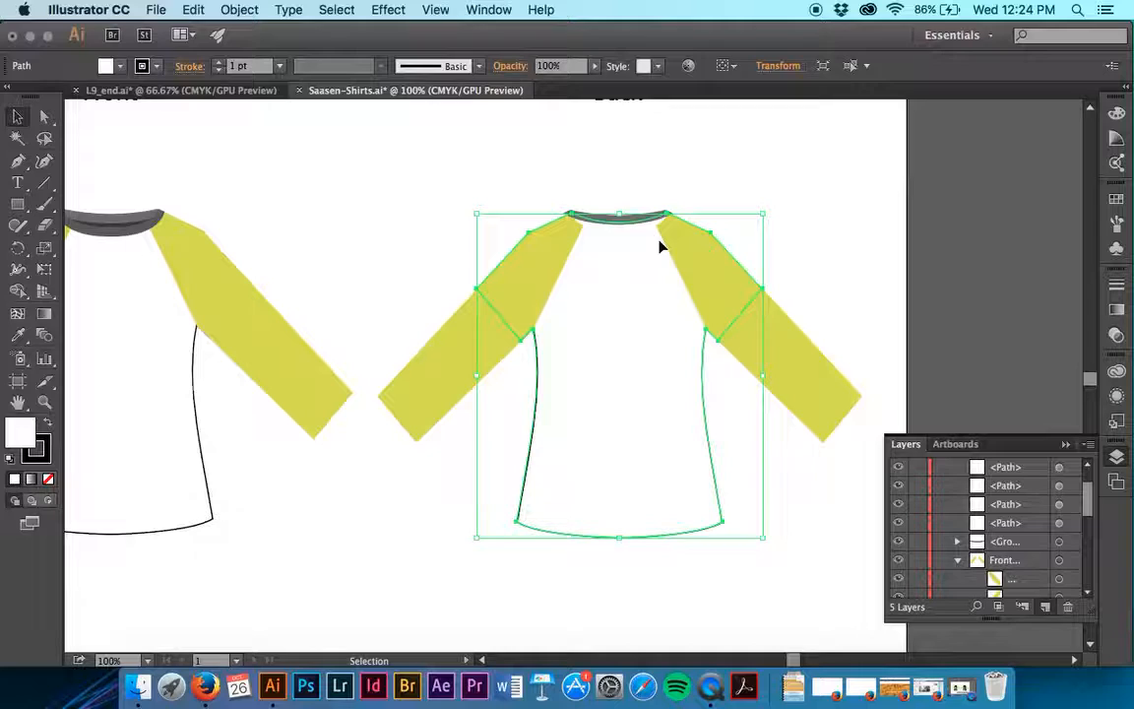
shift+click(788, 339)
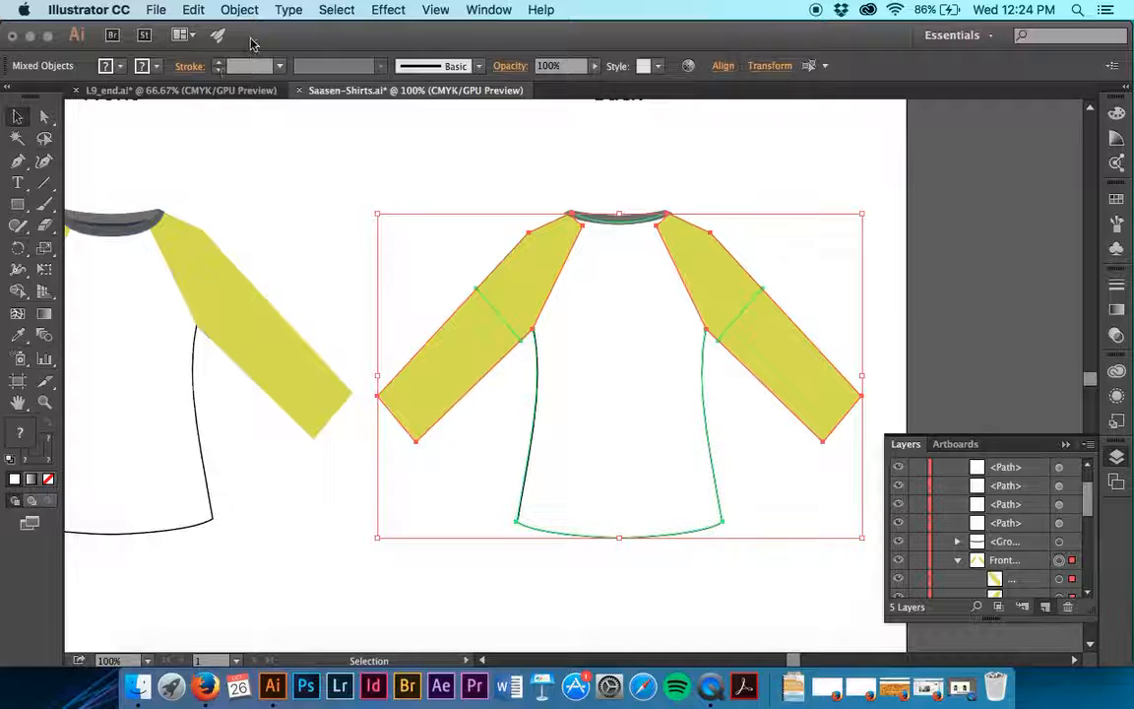
click(229, 90)
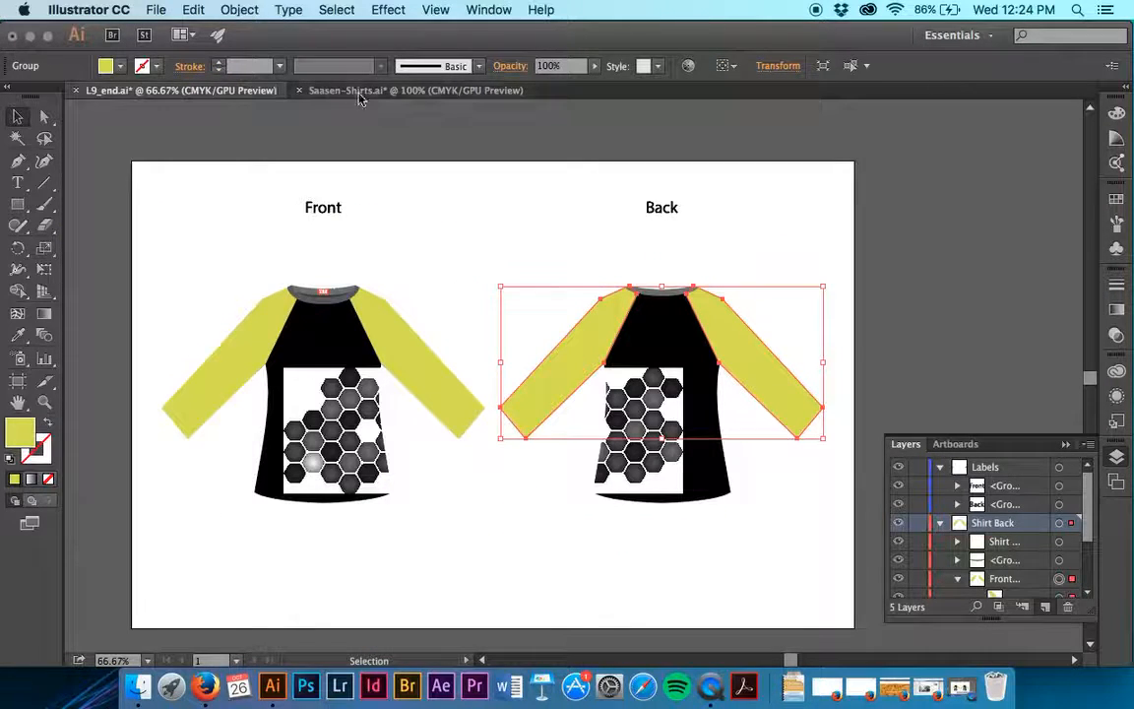
click(377, 90)
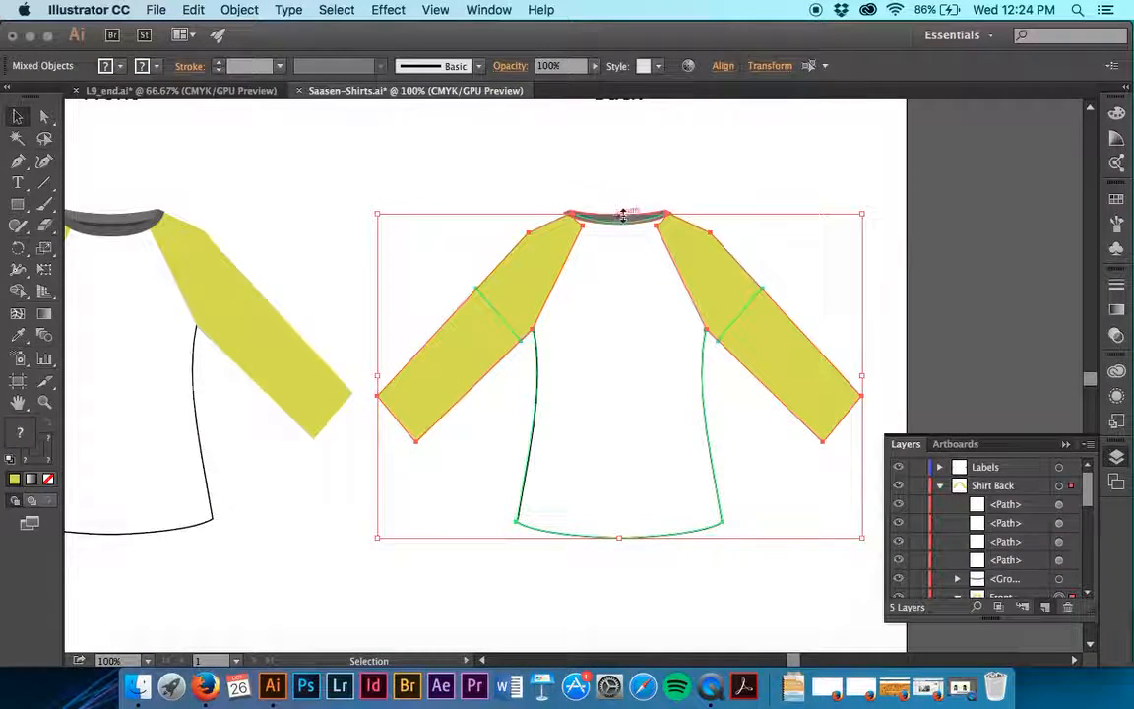
Check the back collar group and the back body path by selecting each in turn, and clear the selection.
click(653, 204)
click(650, 219)
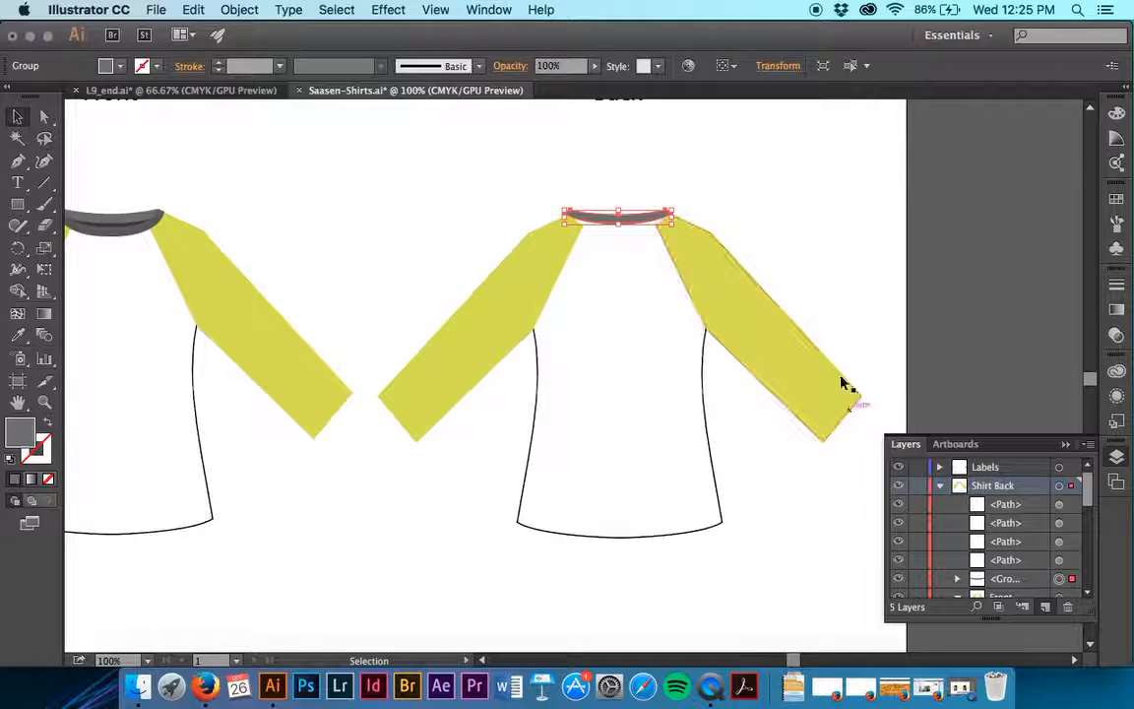
click(854, 306)
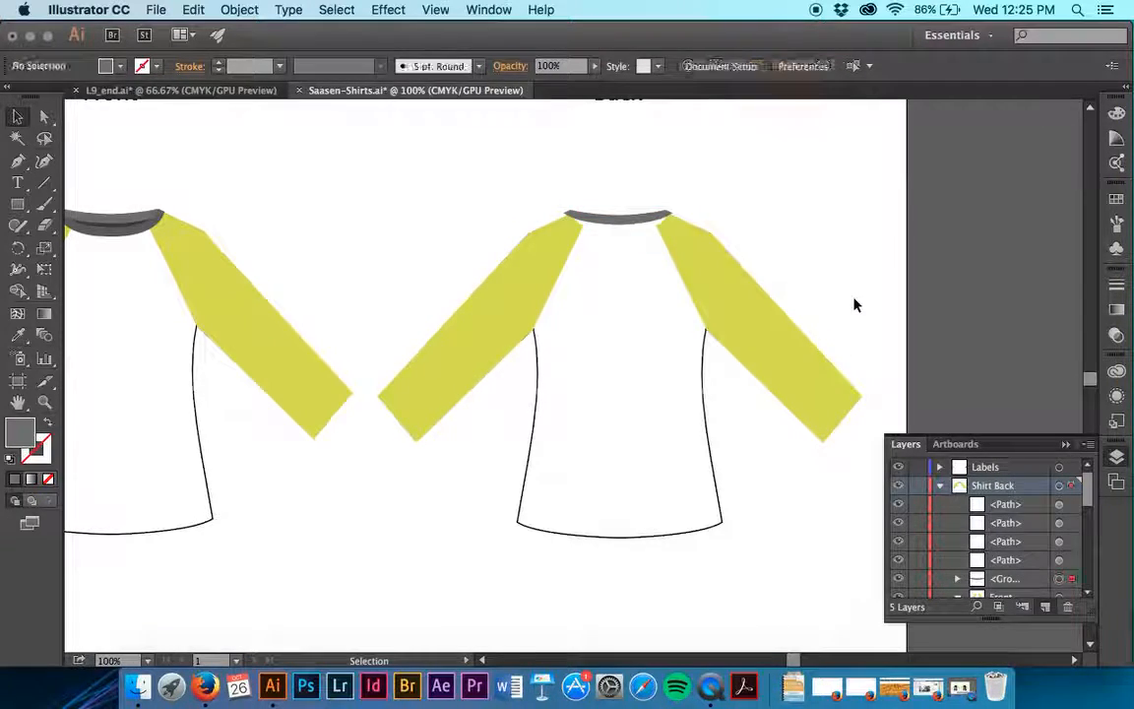
click(669, 319)
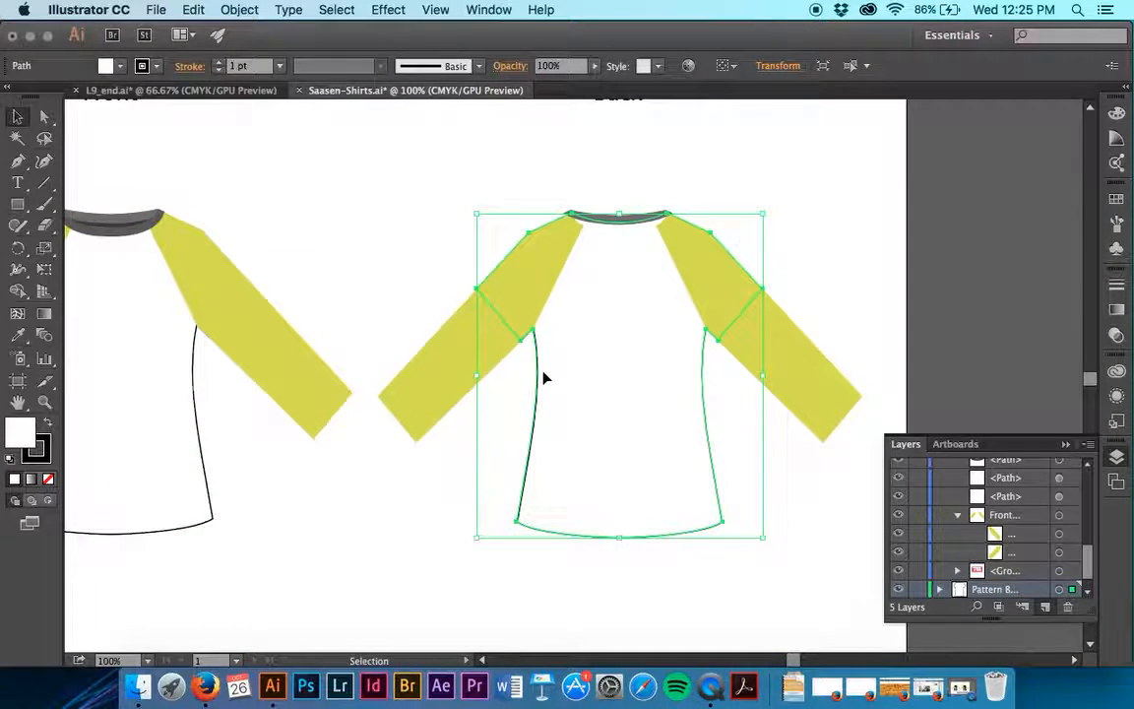
click(812, 506)
scroll(810, 506, left, 3)
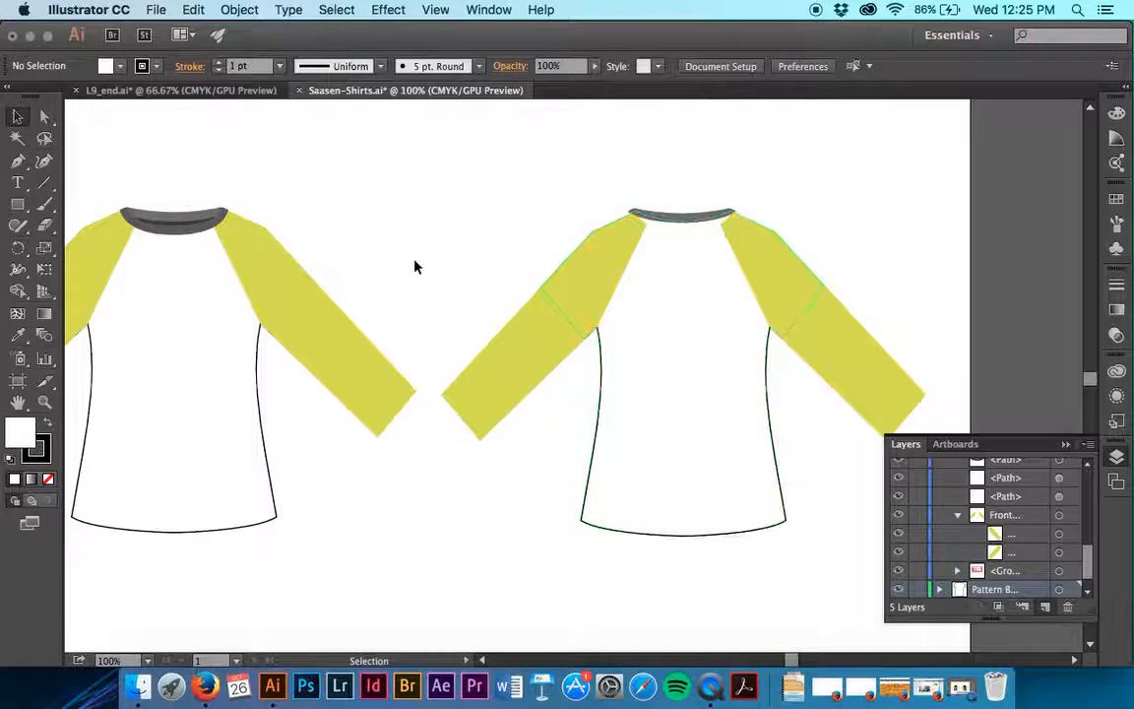
Compare the back shirt with the deselected finished version in L9_end.ai, and inspect its sleeve group and body in Saasen-Shirts.ai.
click(259, 94)
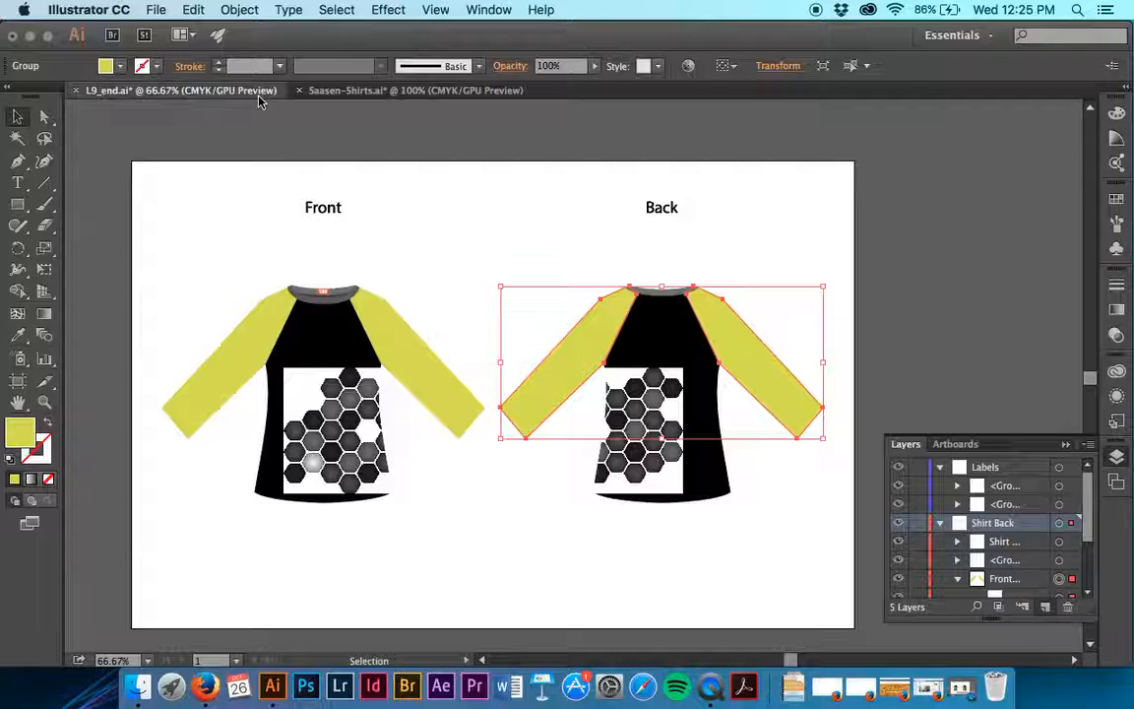
click(701, 271)
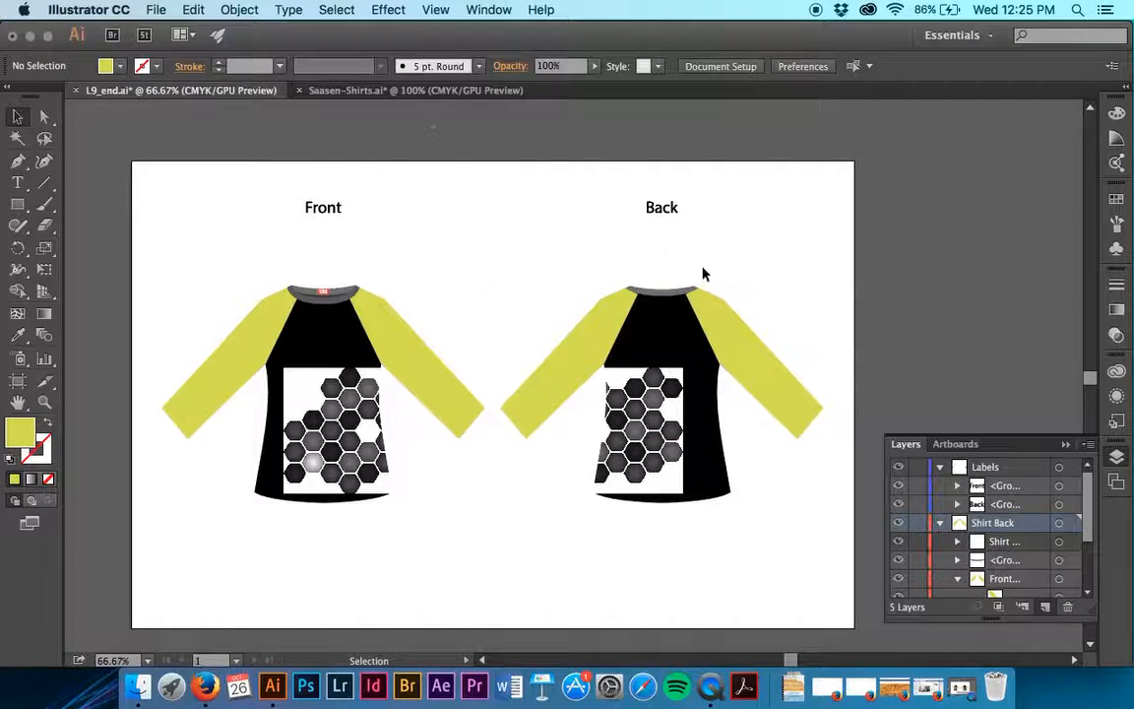
click(431, 92)
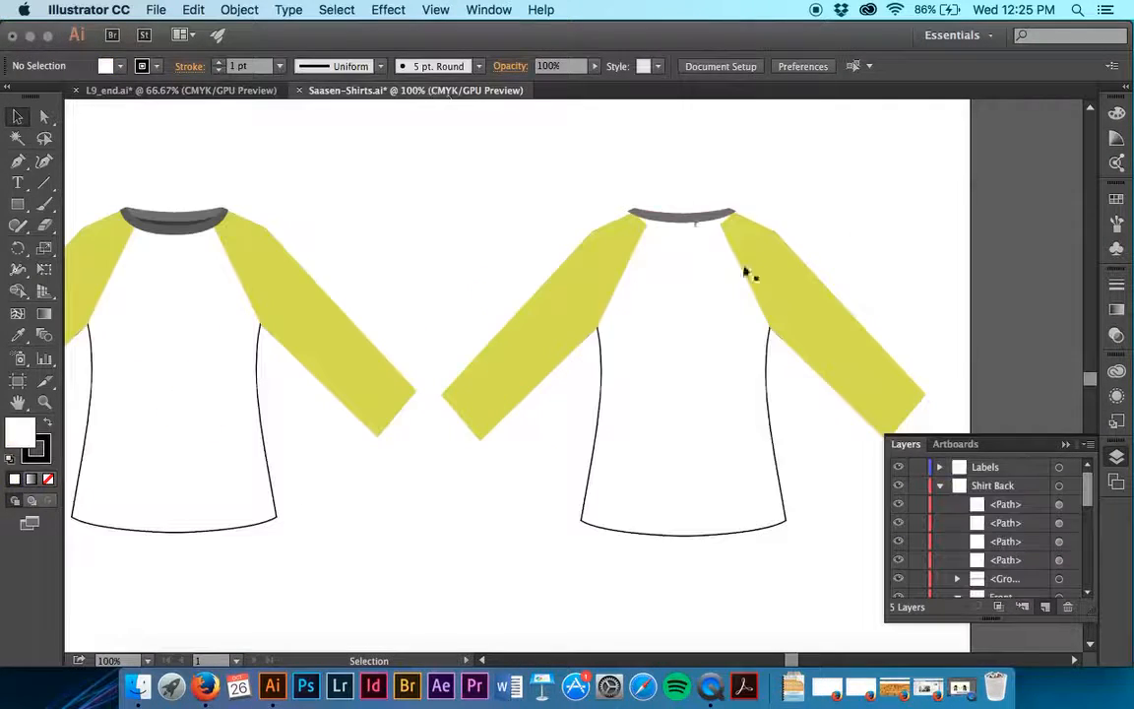
click(766, 286)
click(739, 262)
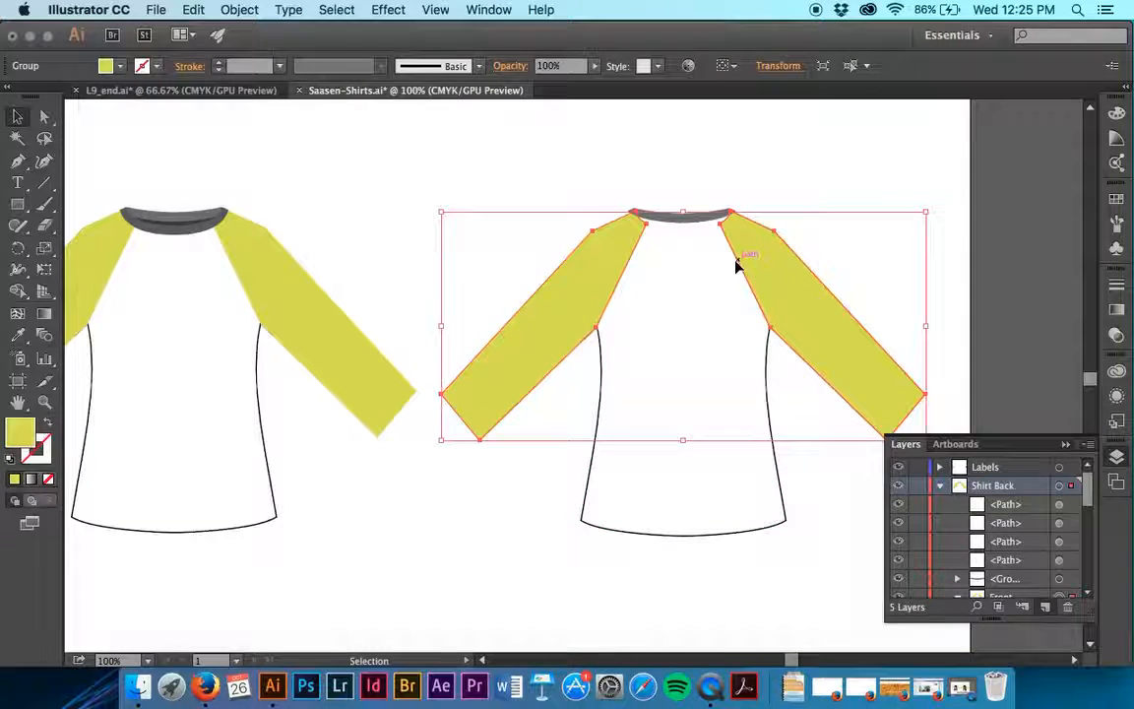
click(699, 278)
click(717, 258)
click(719, 258)
click(749, 253)
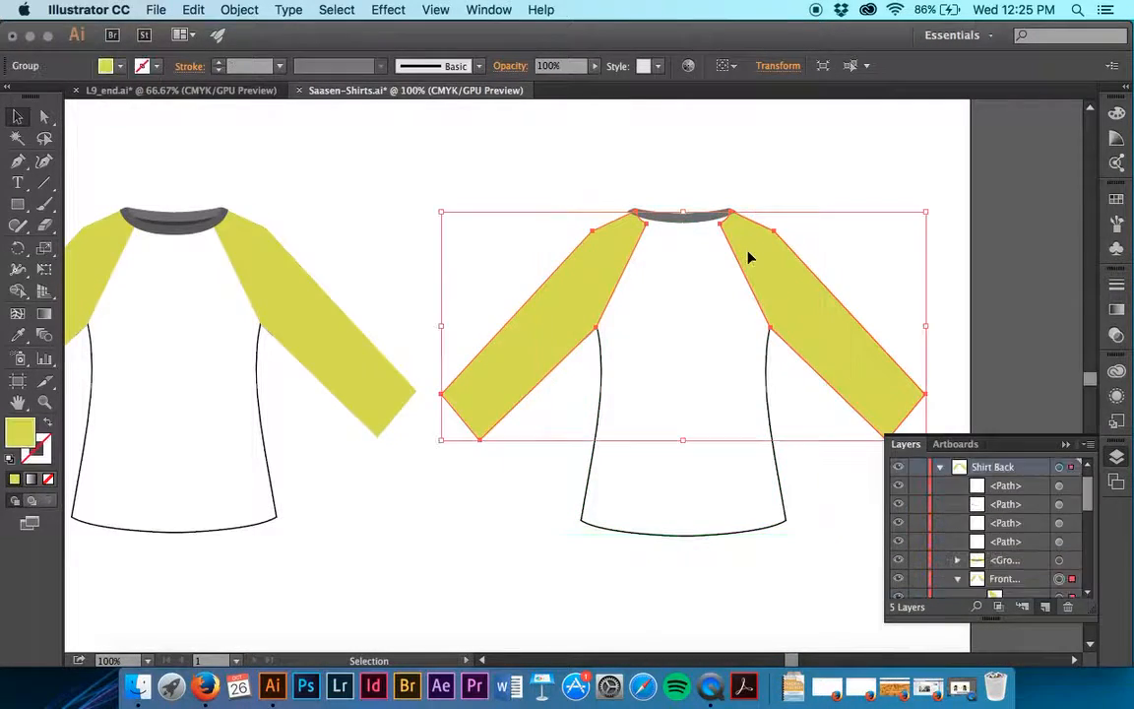
click(709, 598)
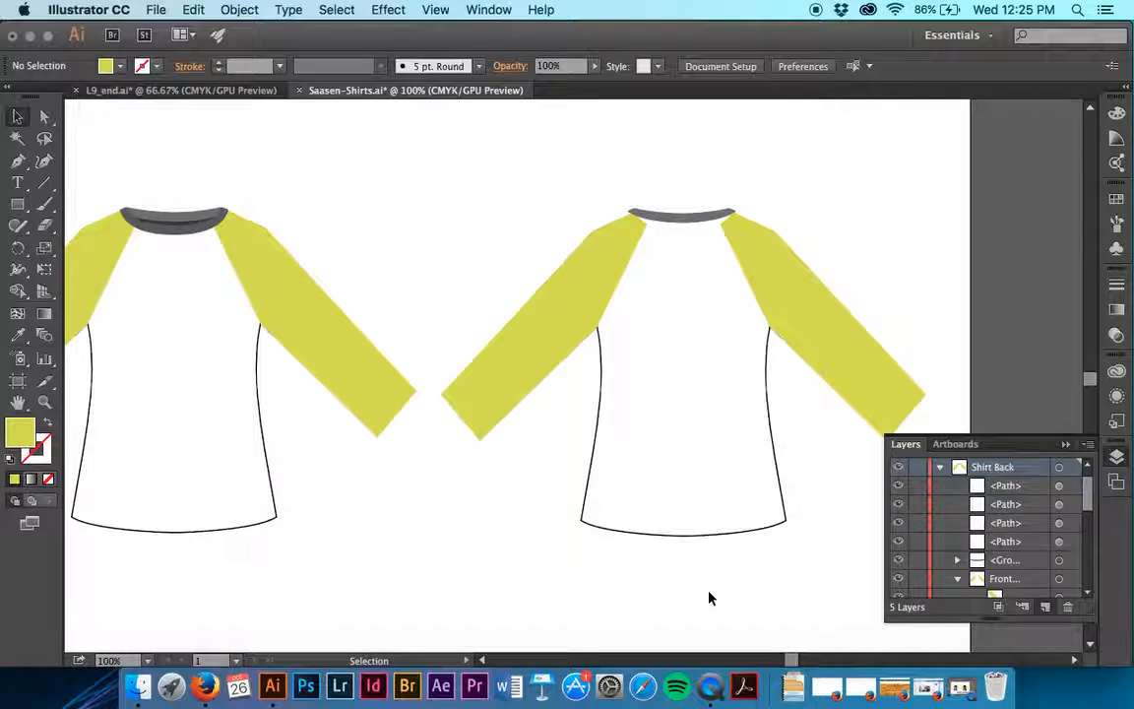
Collect the four loose paths at the top of the Shirt Back layer in a new layer.
scroll(709, 598, left, 5)
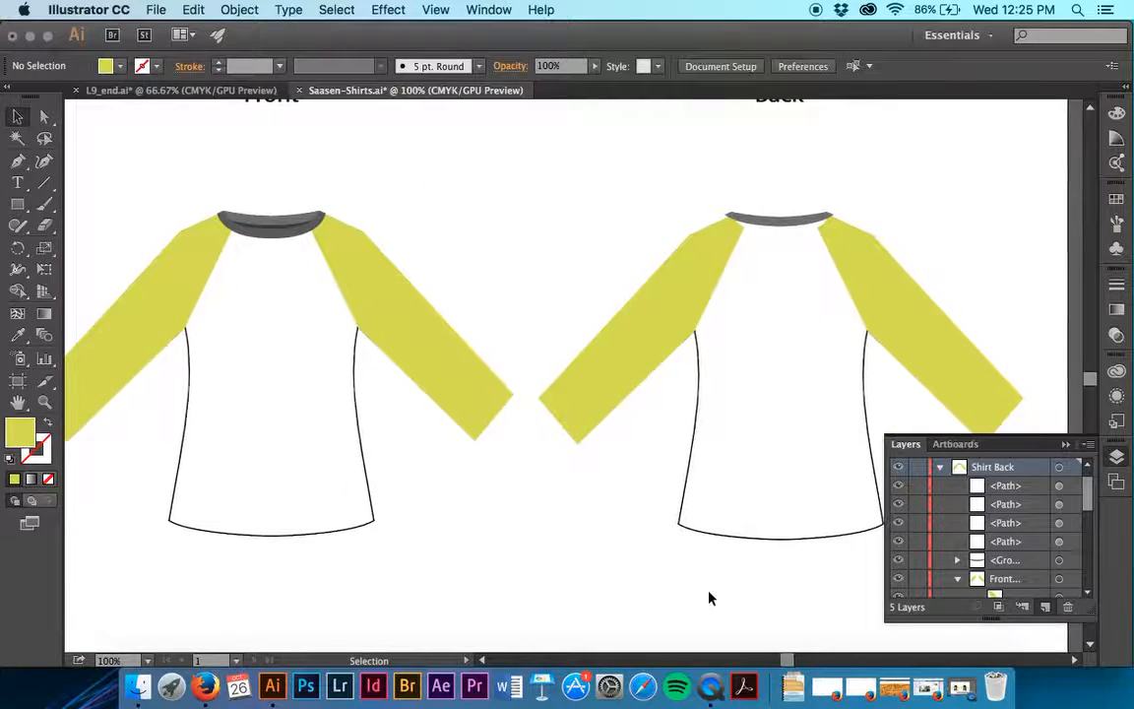
key(super+minus)
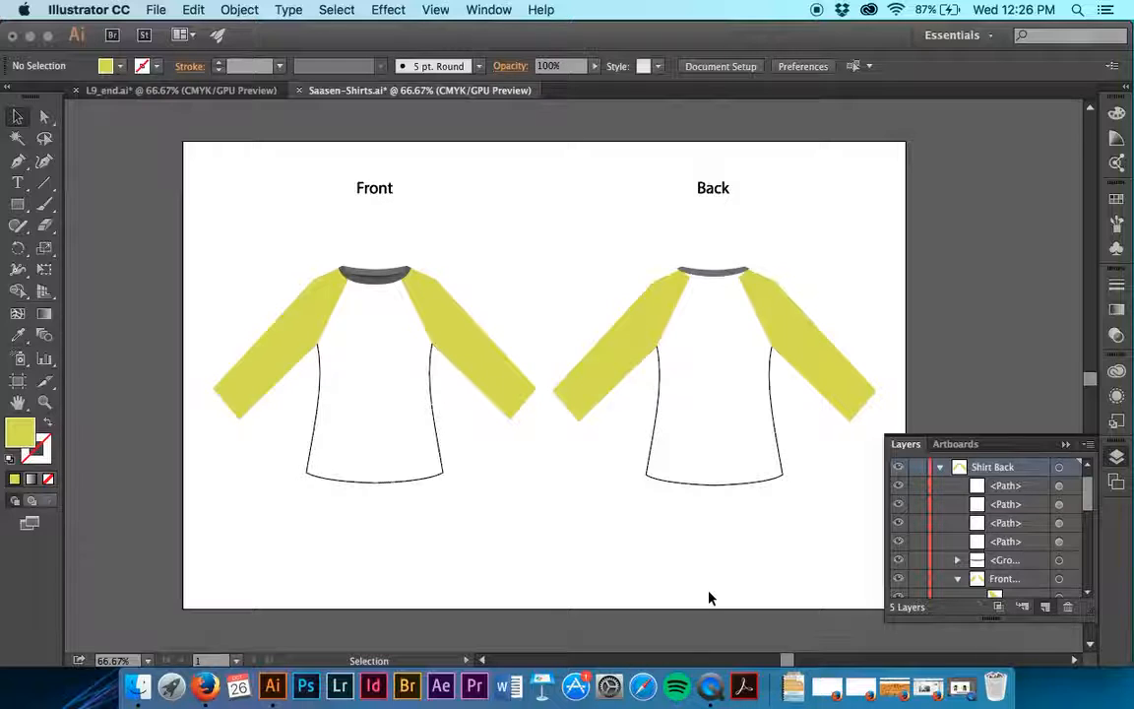
click(1030, 493)
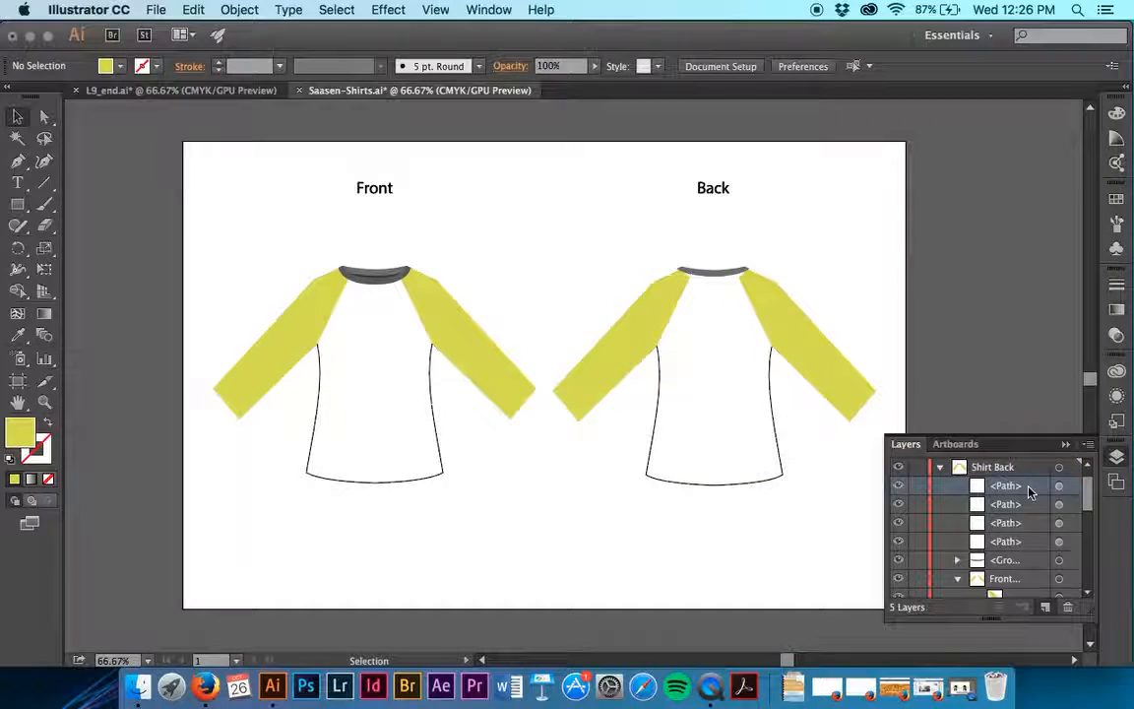
shift+click(1032, 542)
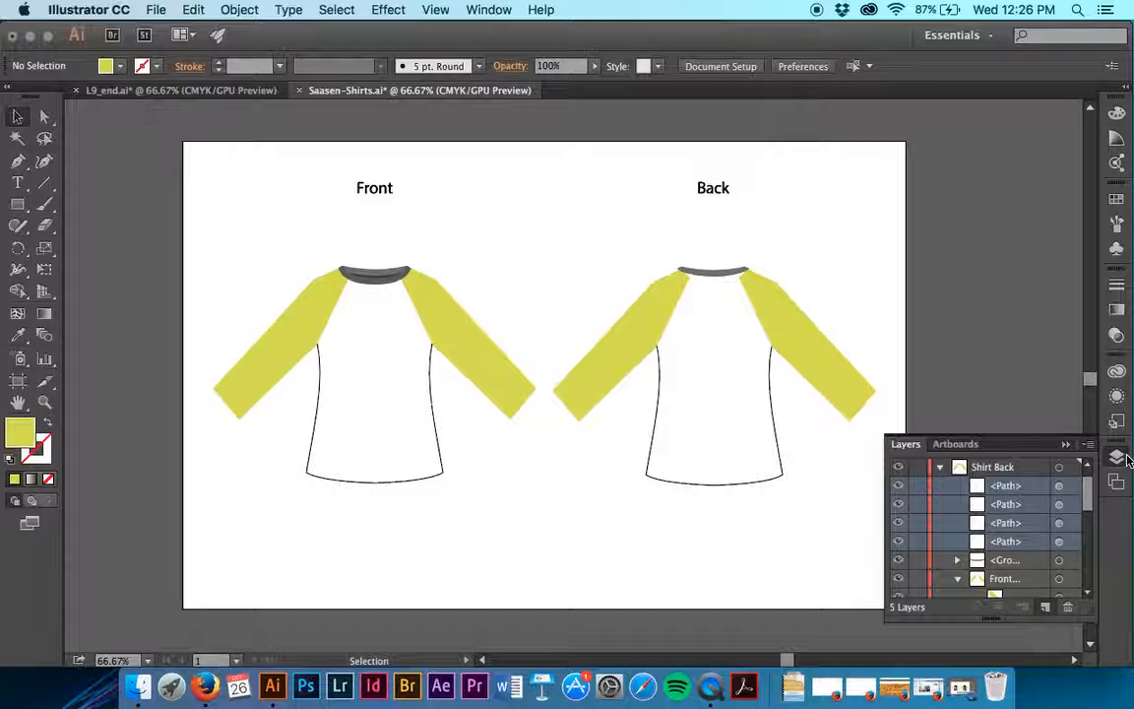
click(1089, 445)
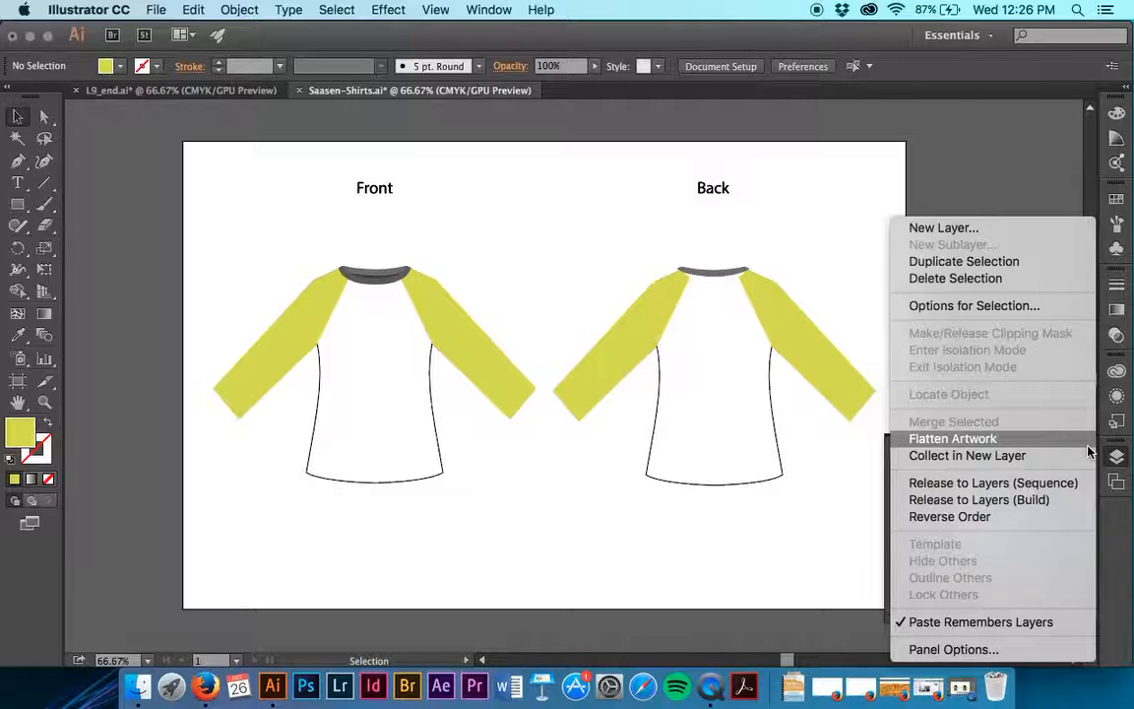
click(1063, 486)
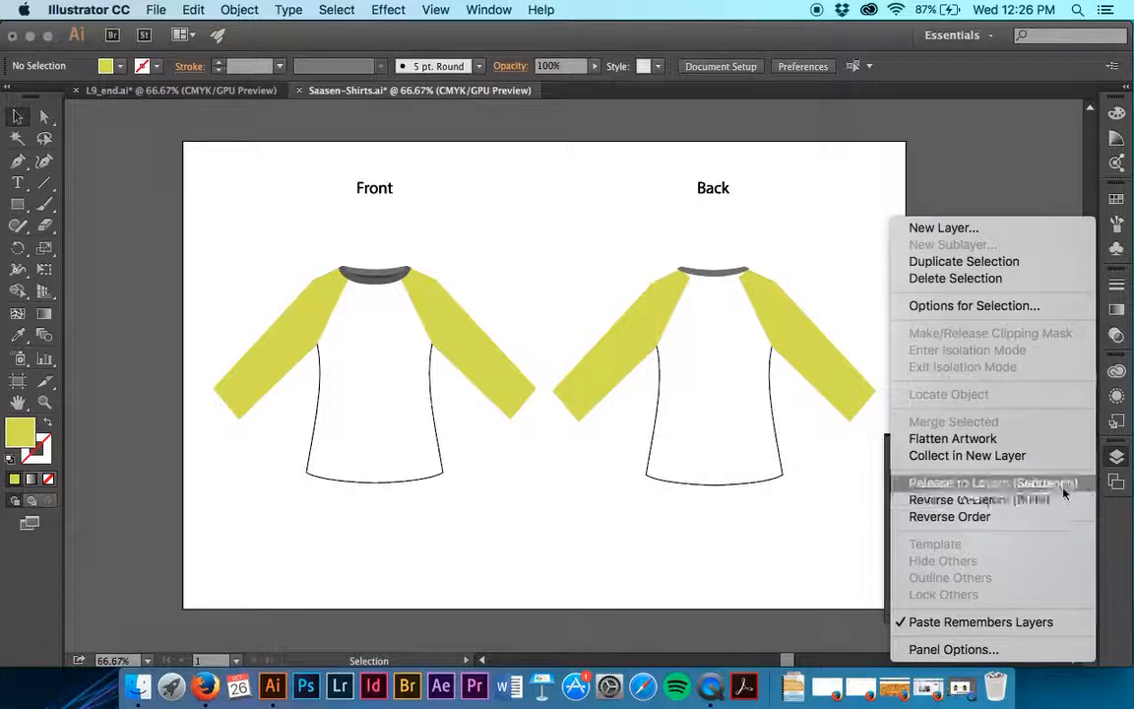
click(1069, 455)
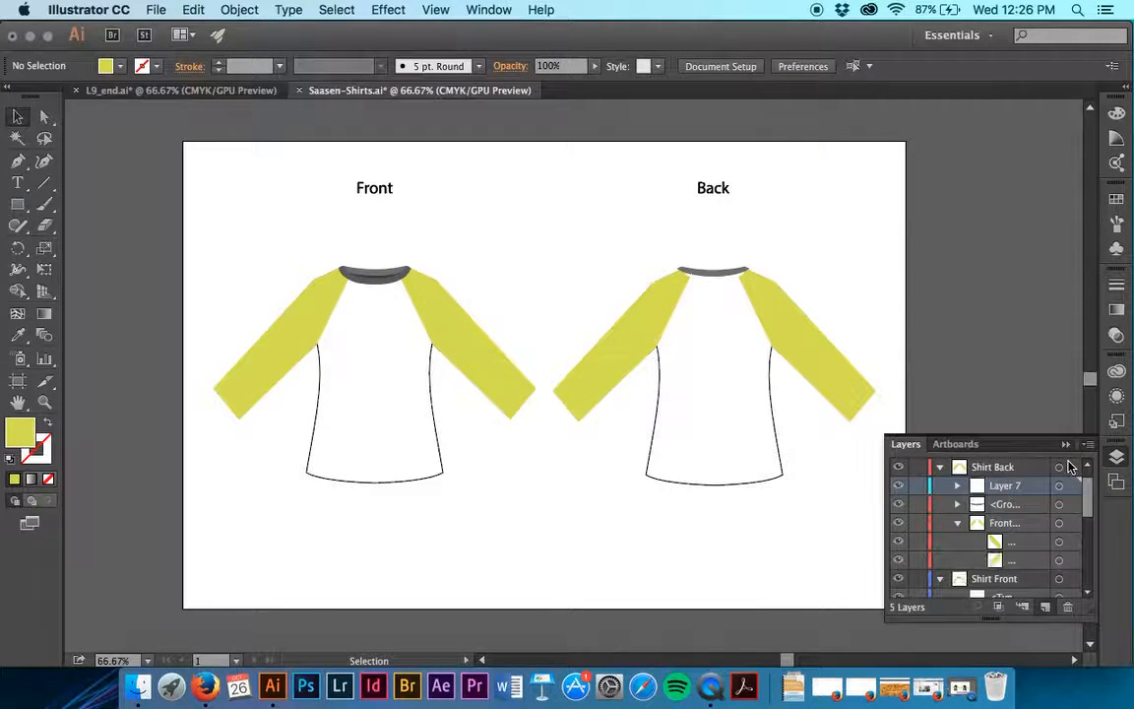
Check the contents of the newly collected layer and rename it Shirt Back Stitching.
click(957, 486)
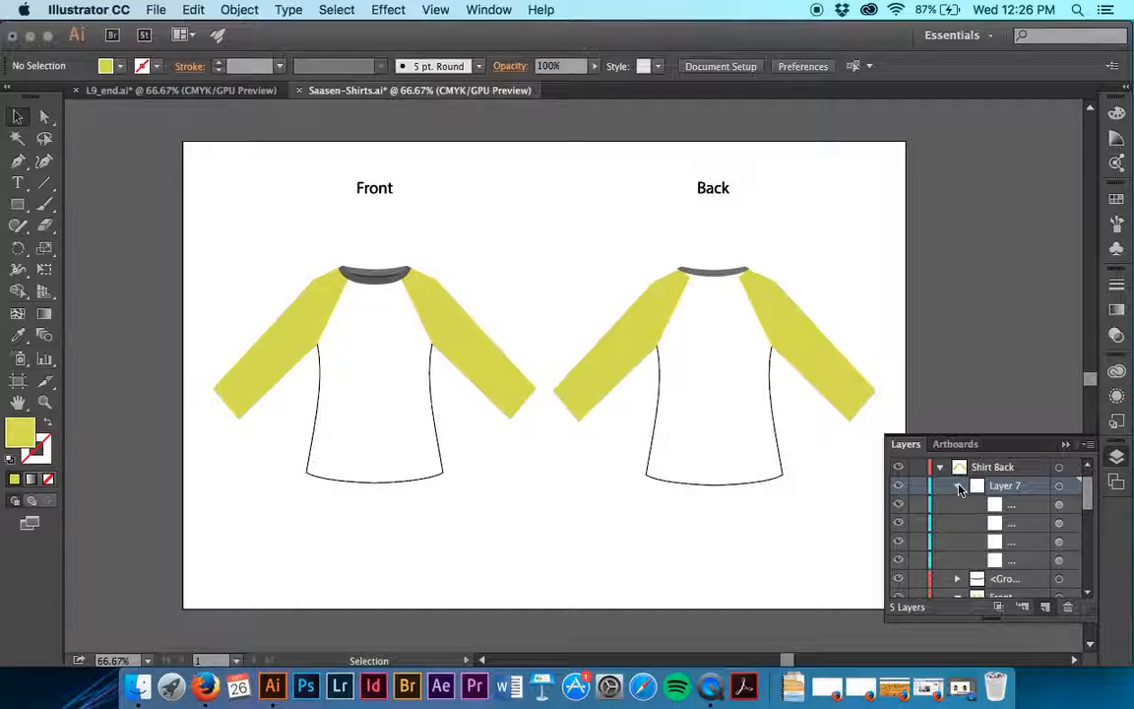
click(959, 487)
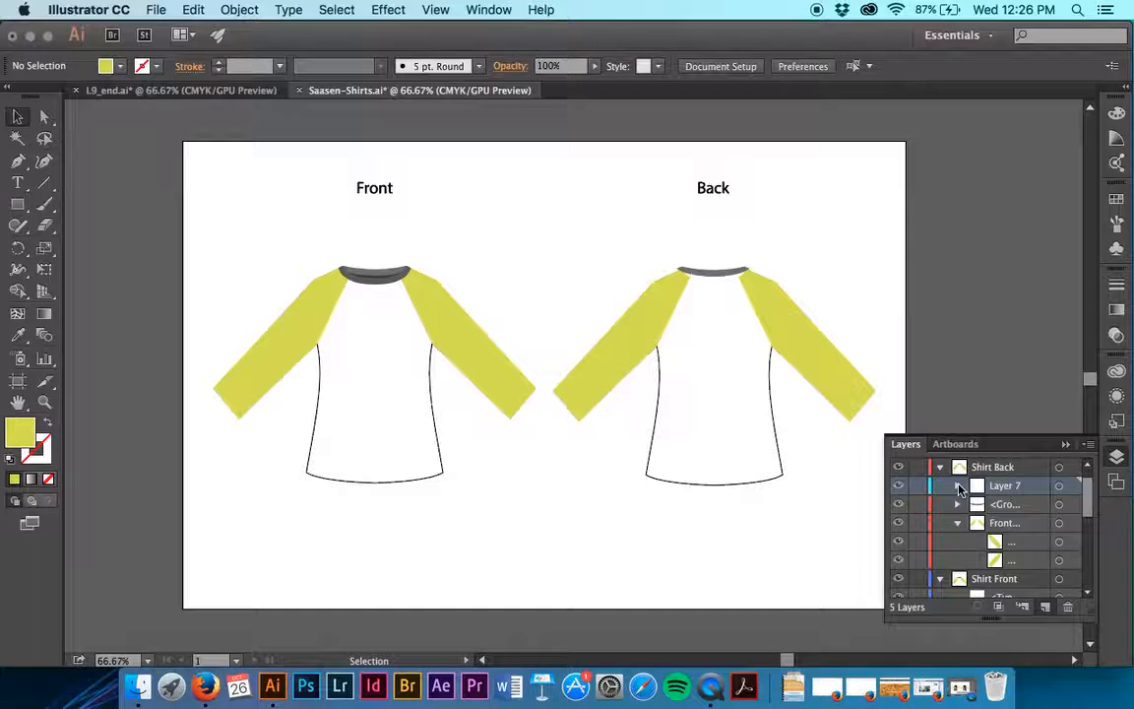
double_click(1004, 486)
text(Shrtt Back S)
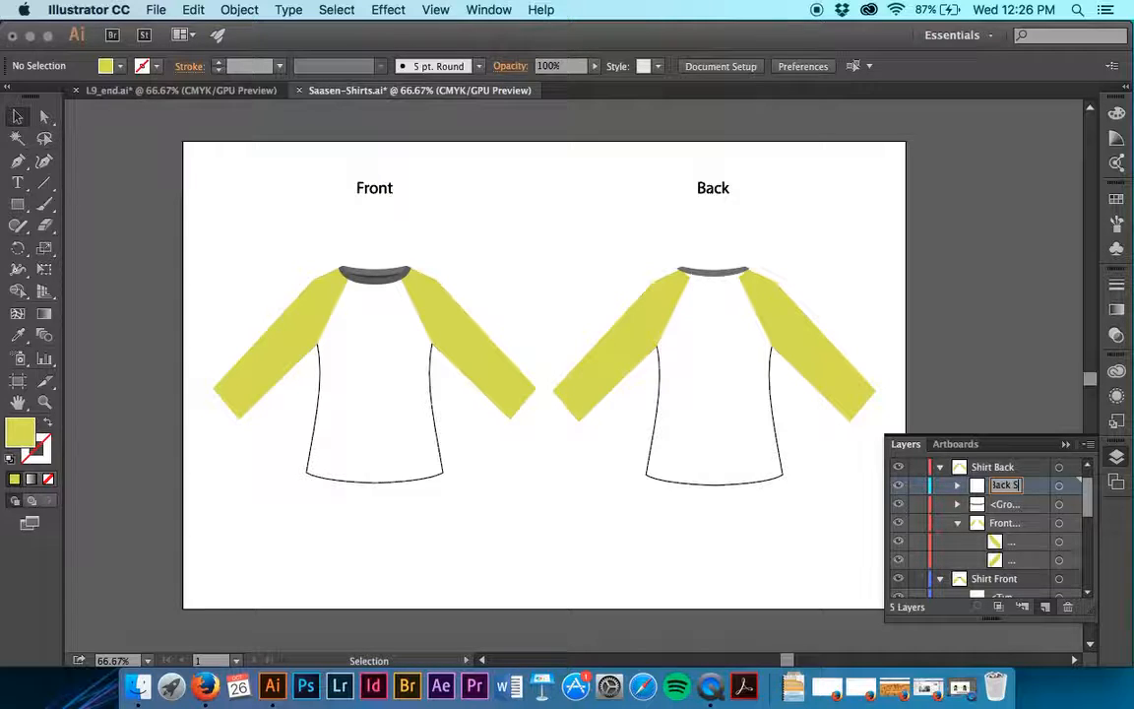
key(Return)
Set the Shirt Back Stitching layer's color to Light Red in its layer options.
double_click(980, 488)
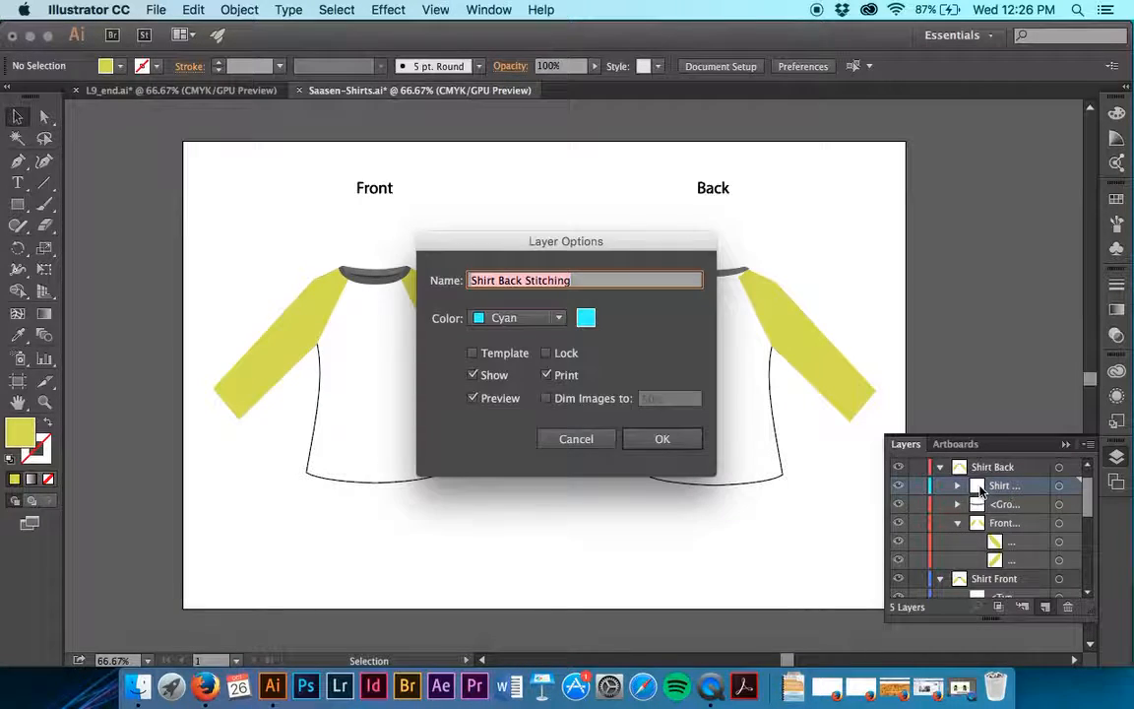
click(577, 319)
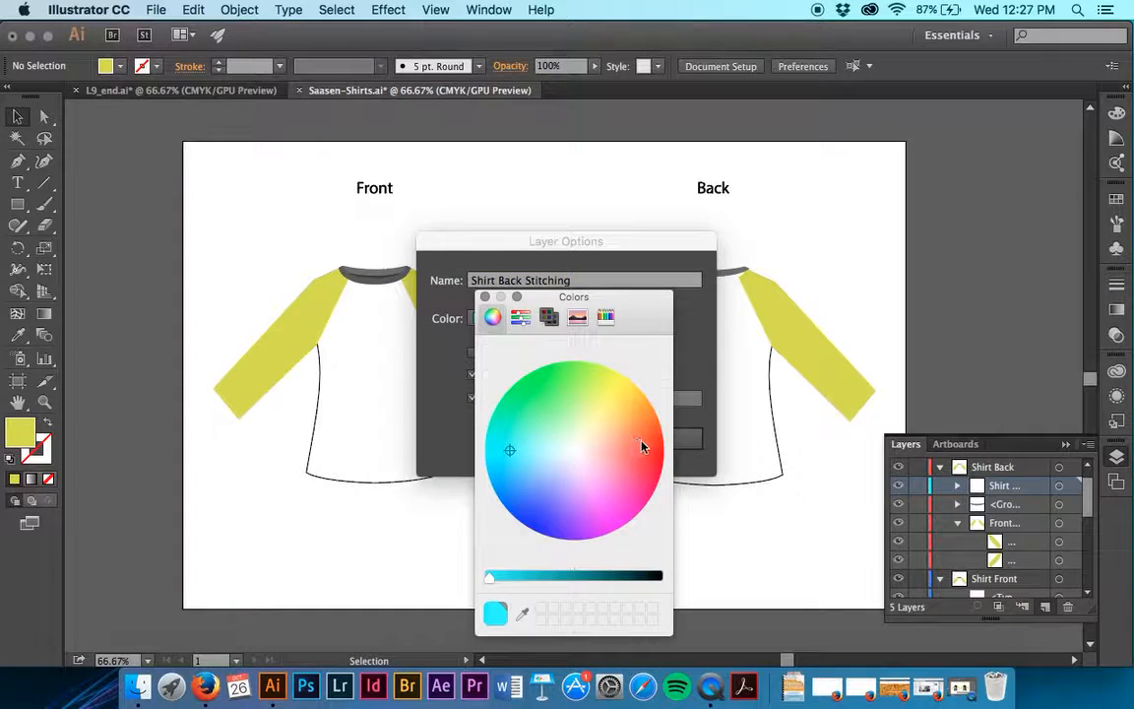
click(485, 296)
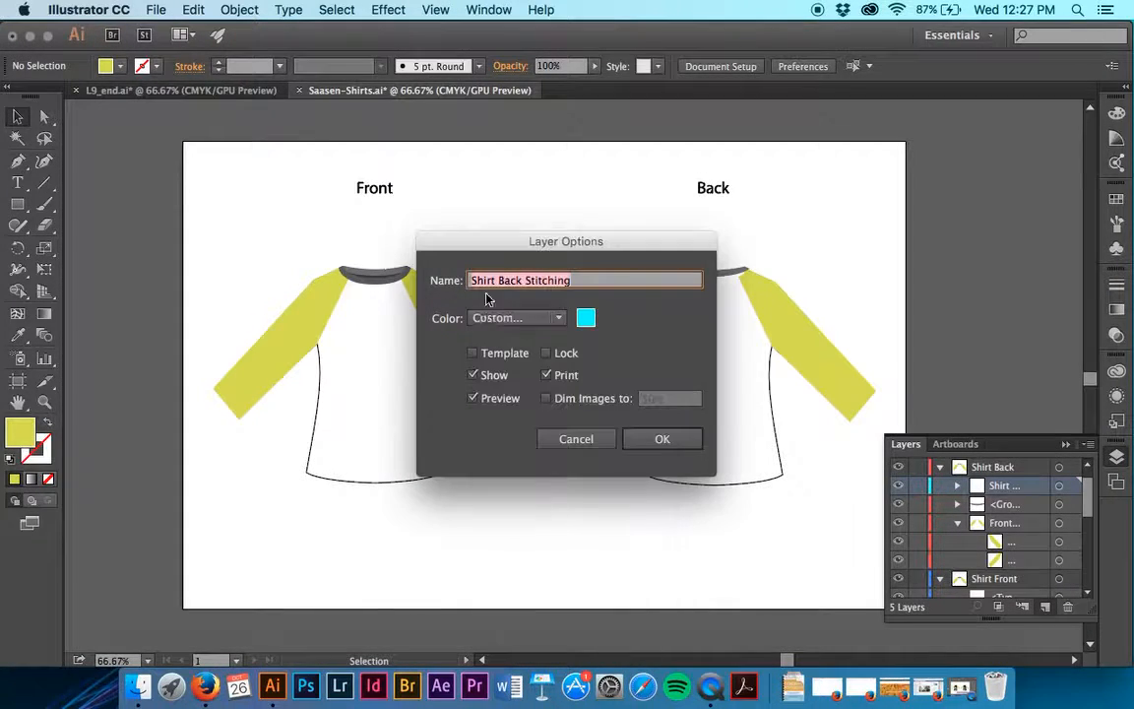
click(487, 330)
click(491, 381)
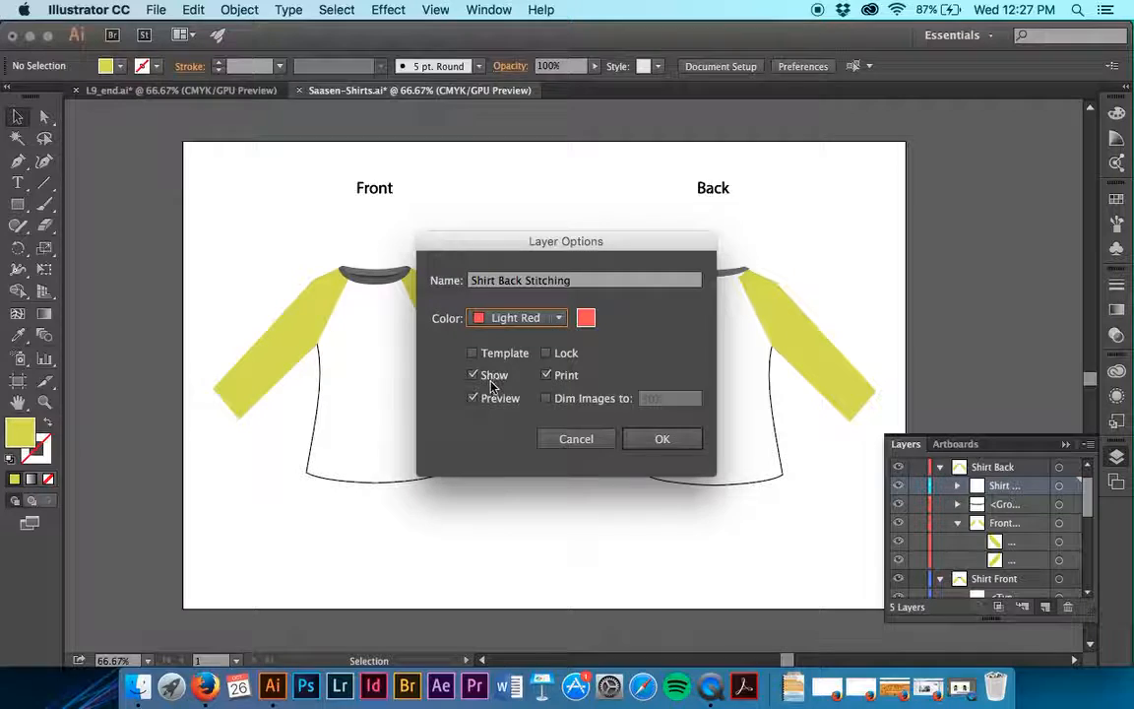
click(561, 317)
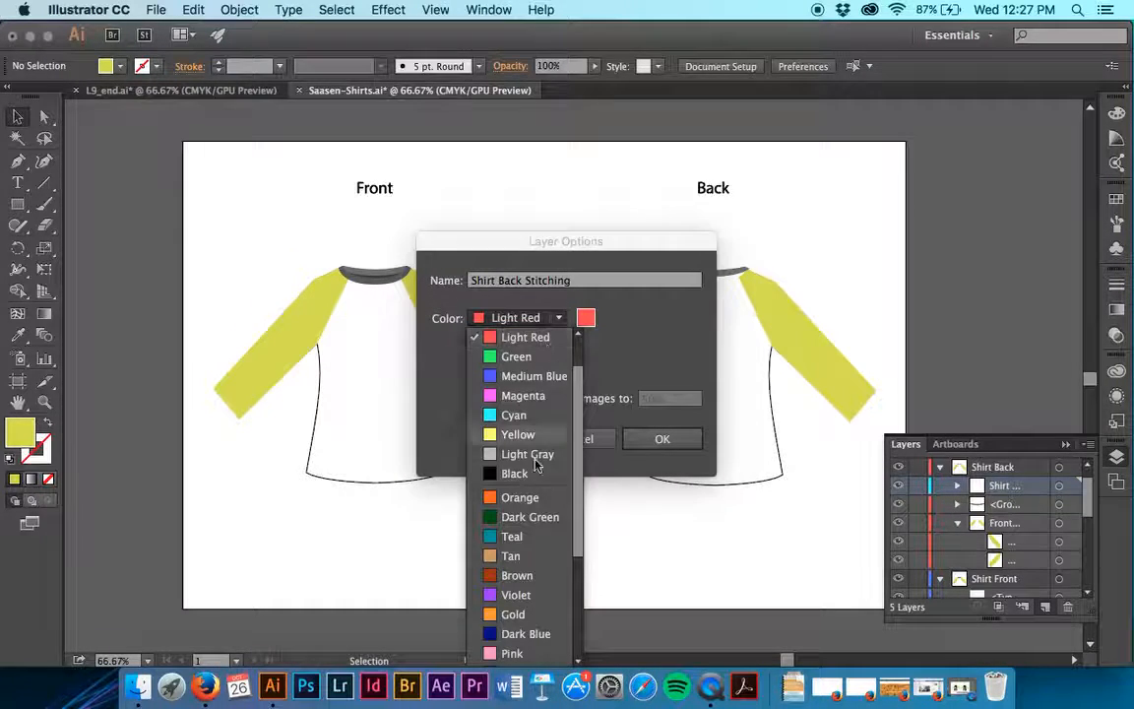
scroll(540, 551, down, 5)
scroll(544, 516, up, 4)
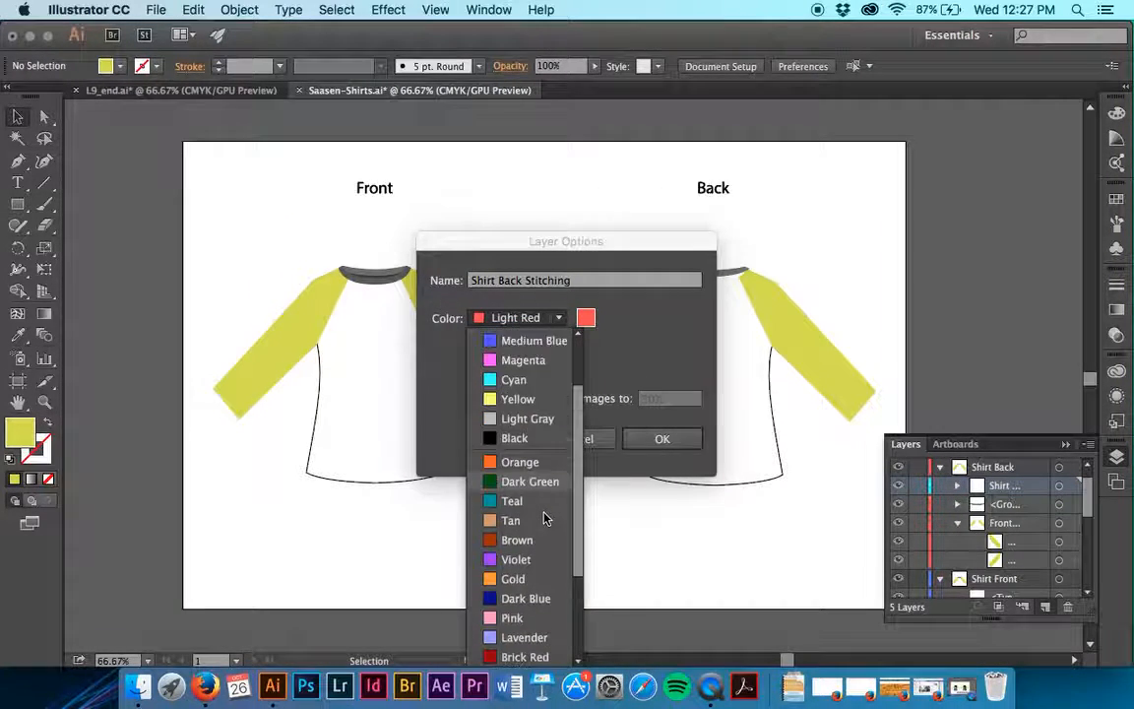
scroll(544, 517, up, 2)
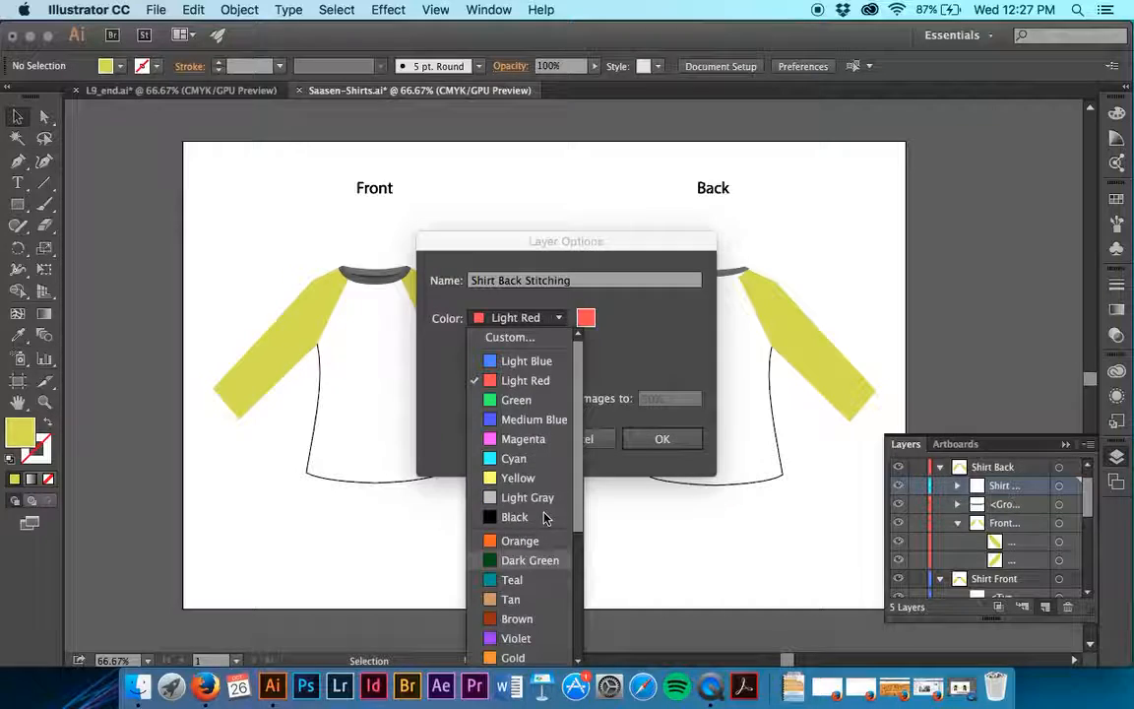
click(548, 383)
click(683, 439)
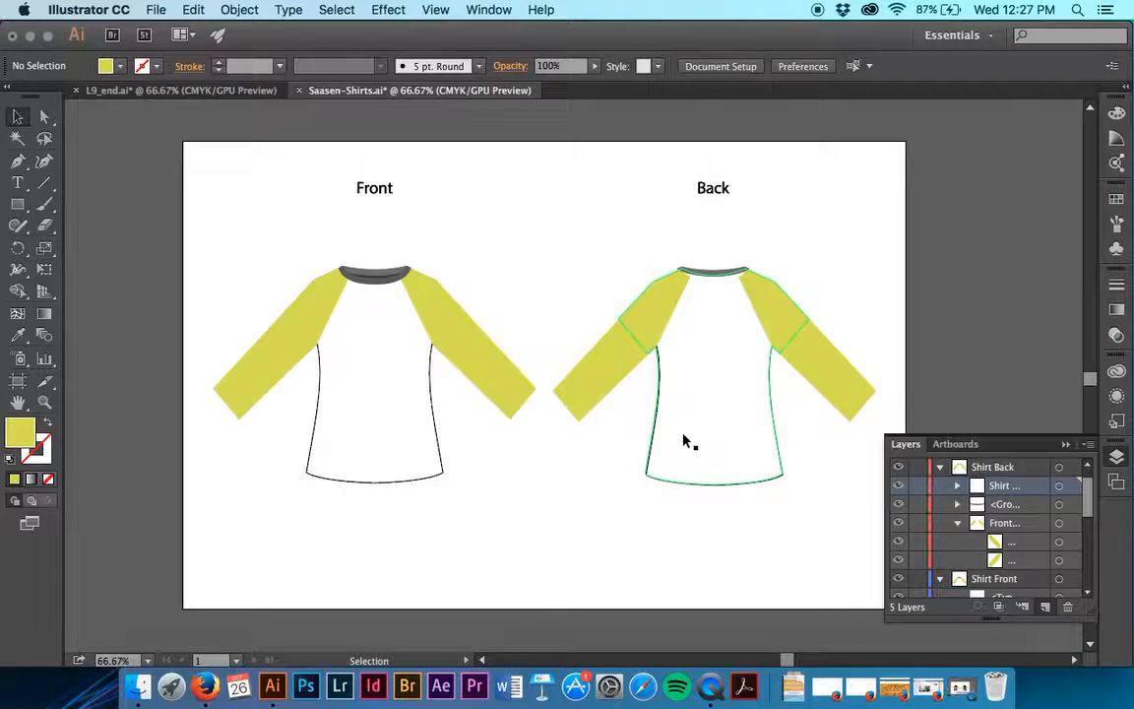
Collapse the Shirt Back layer and collect the four loose stitching paths of the Shirt Front layer in a new layer.
click(940, 467)
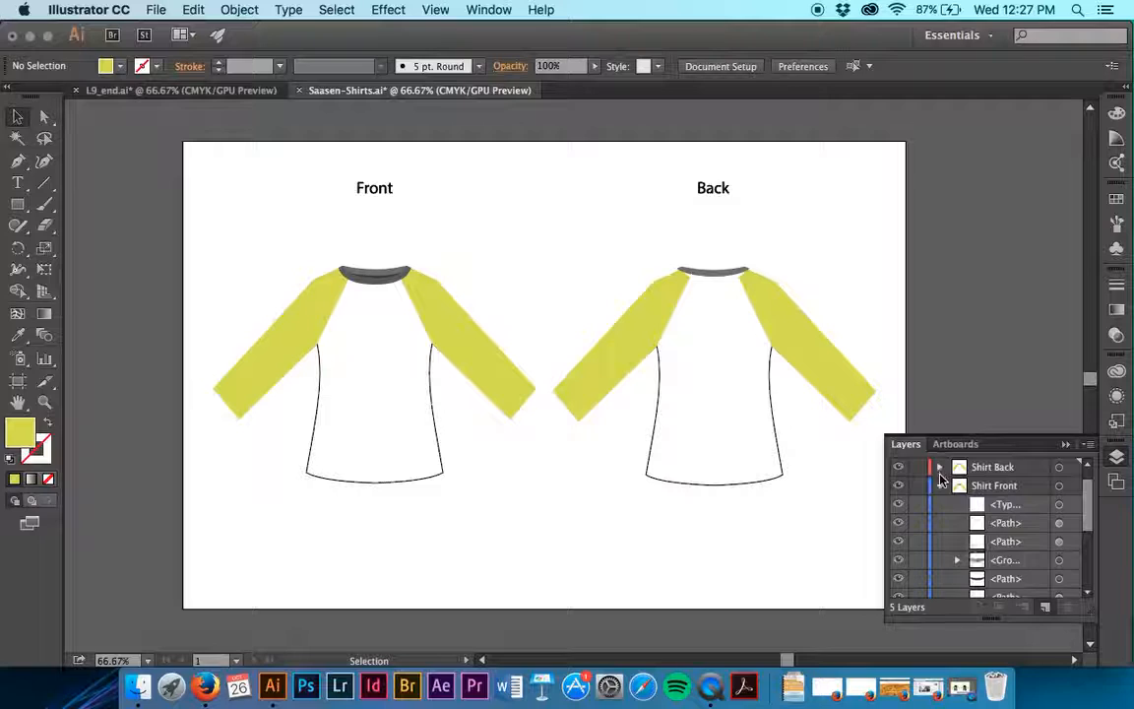
click(1027, 528)
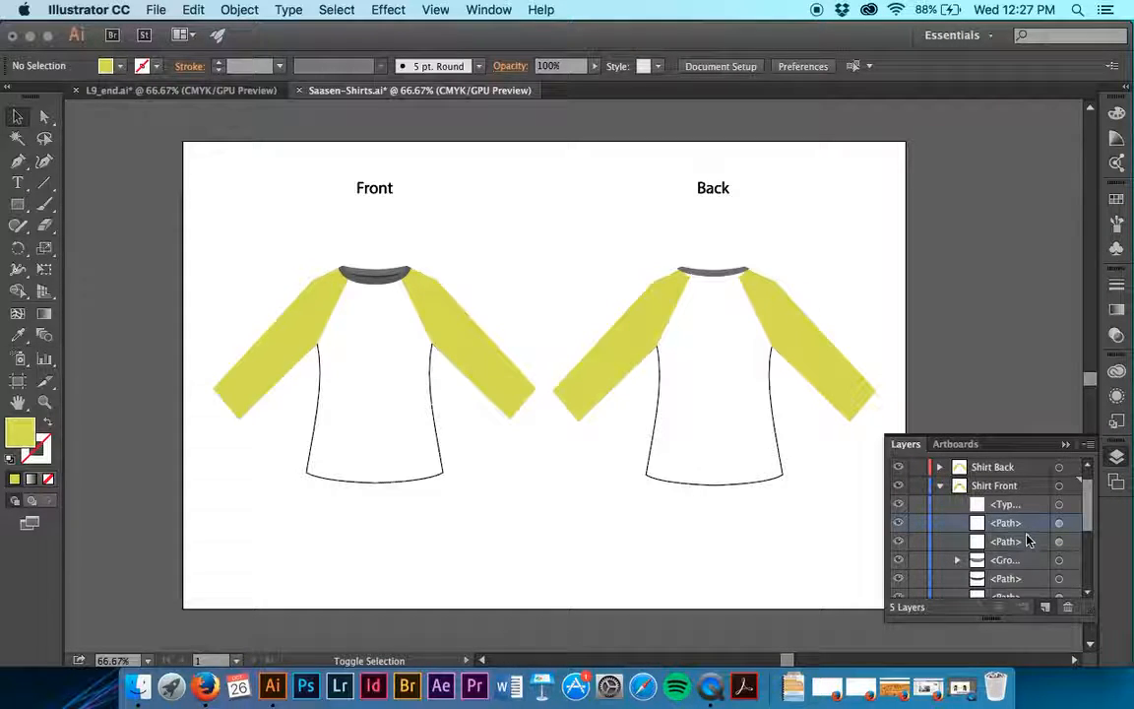
scroll(1027, 542, down, 3)
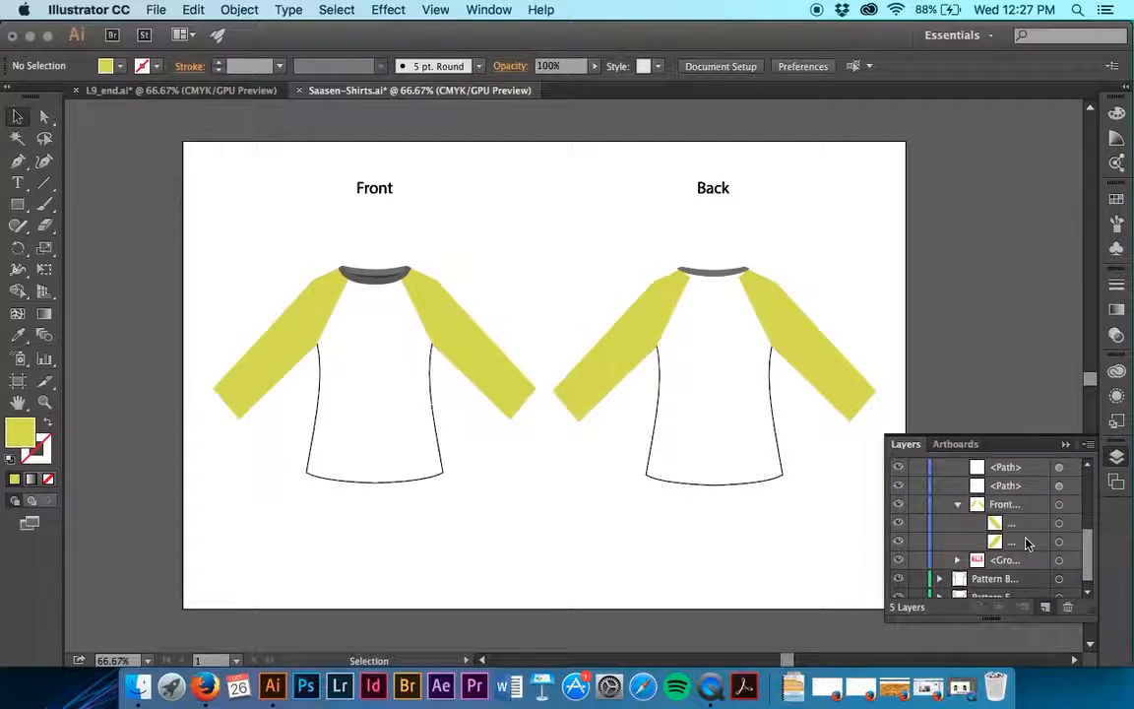
scroll(1022, 521, up, 2)
scroll(1018, 501, up, 1)
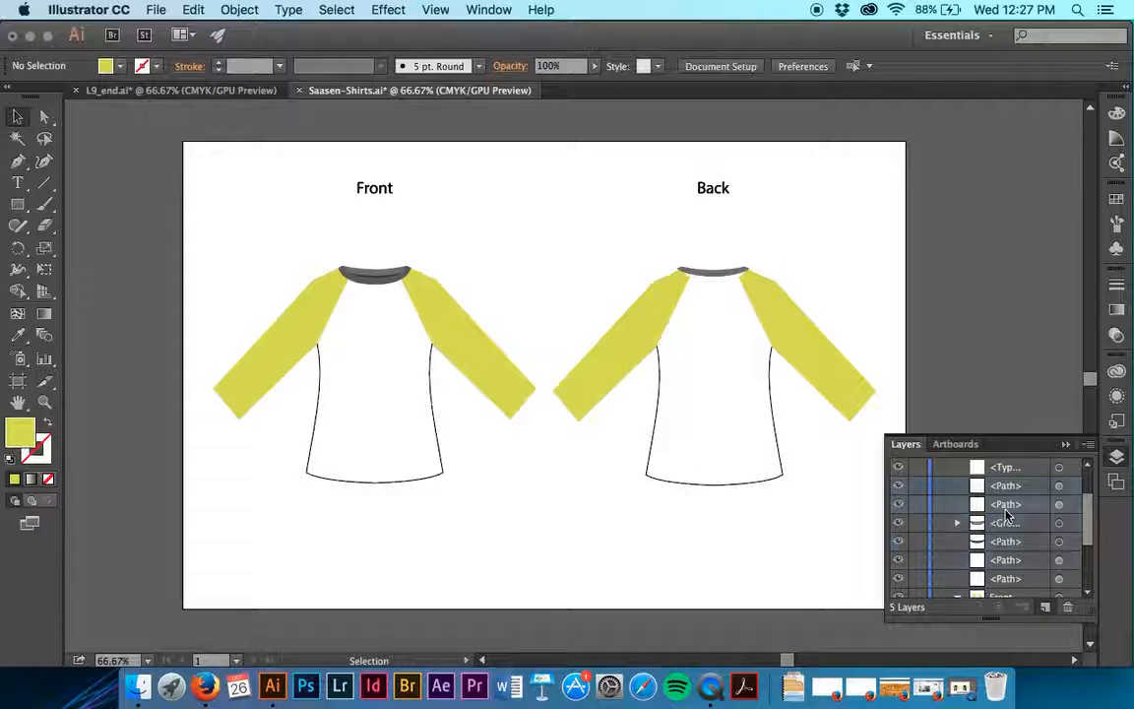
scroll(1018, 507, up, 2)
click(1014, 546)
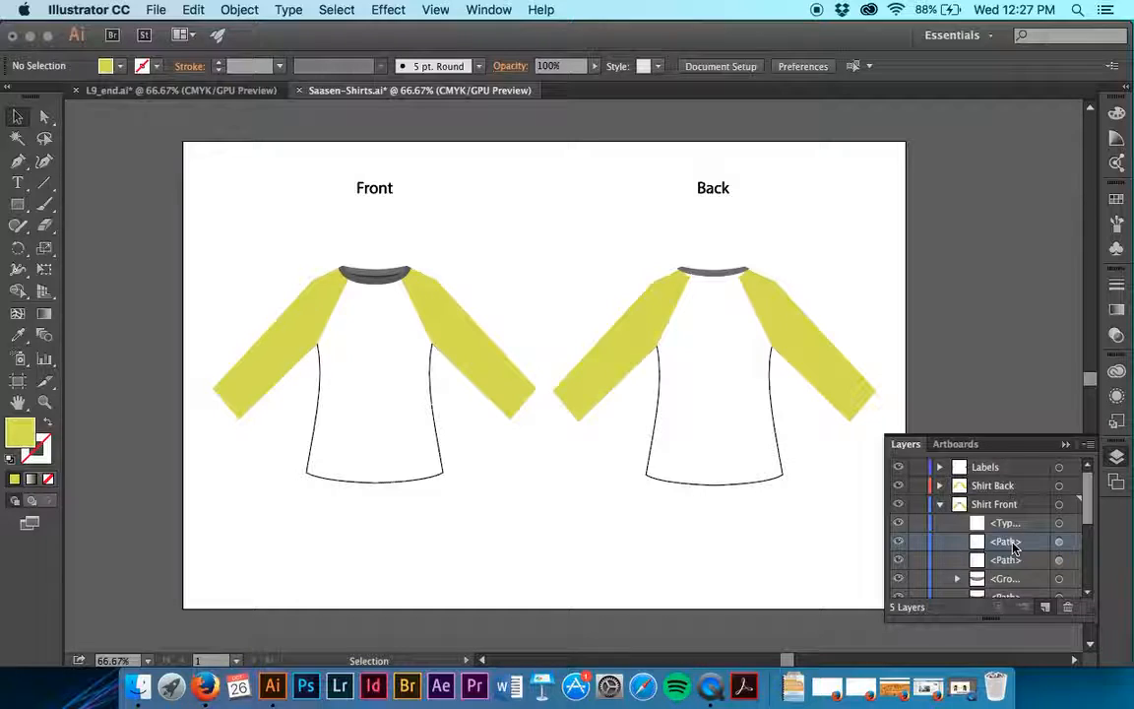
super+click(1016, 556)
scroll(1018, 557, down, 2)
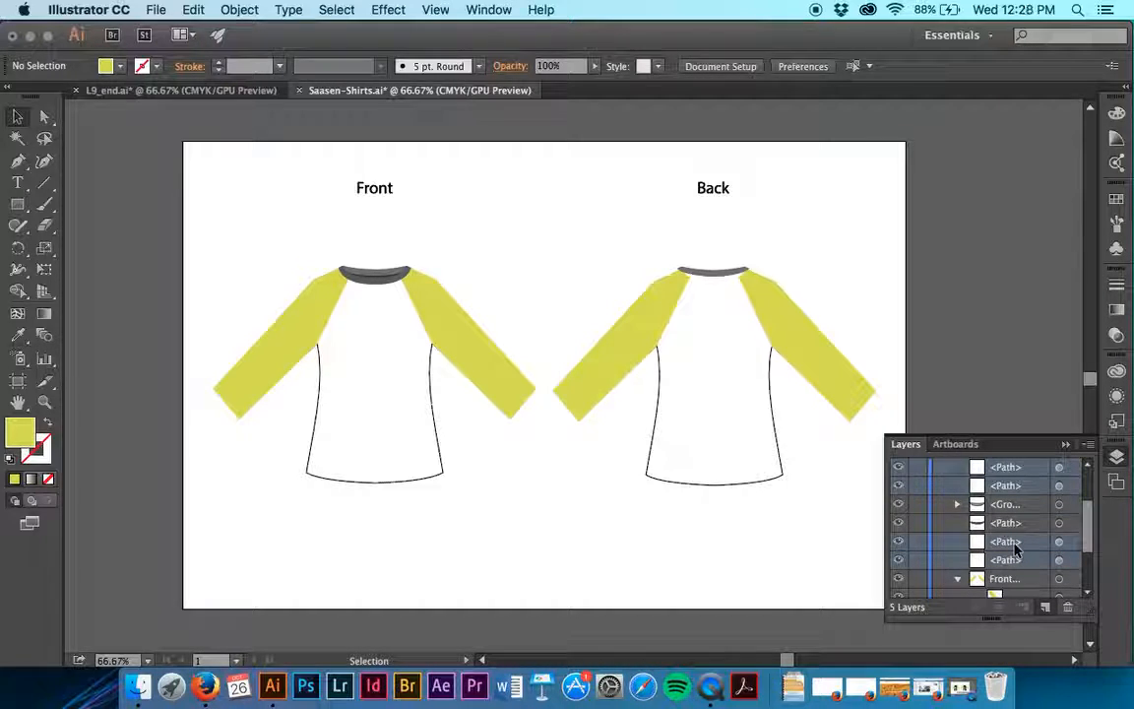
click(1089, 444)
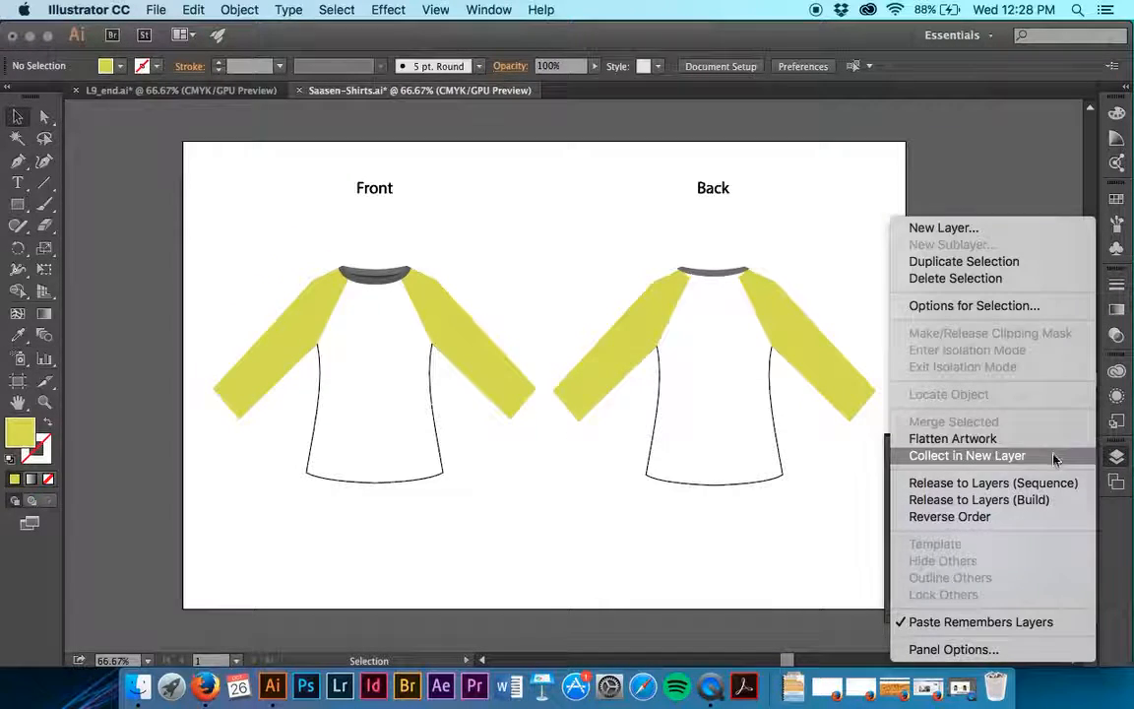
click(968, 455)
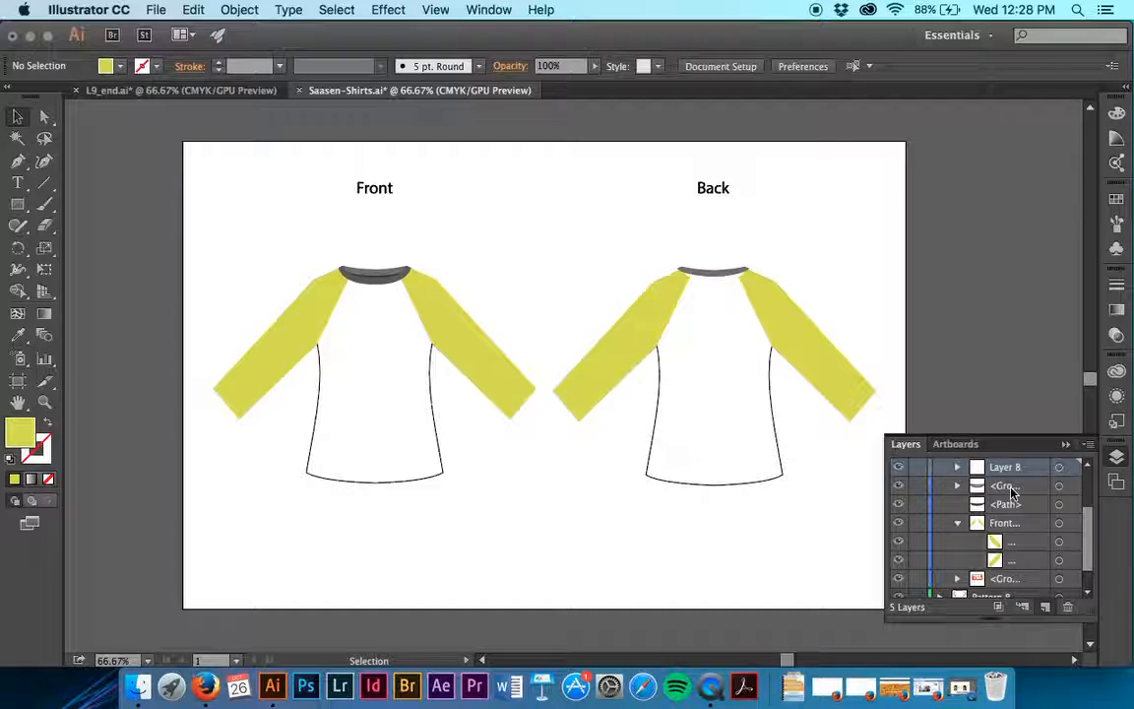
Rename the newly collected layer in Shirt Front as Shirt Front Stitching.
scroll(1019, 519, up, 3)
double_click(1004, 523)
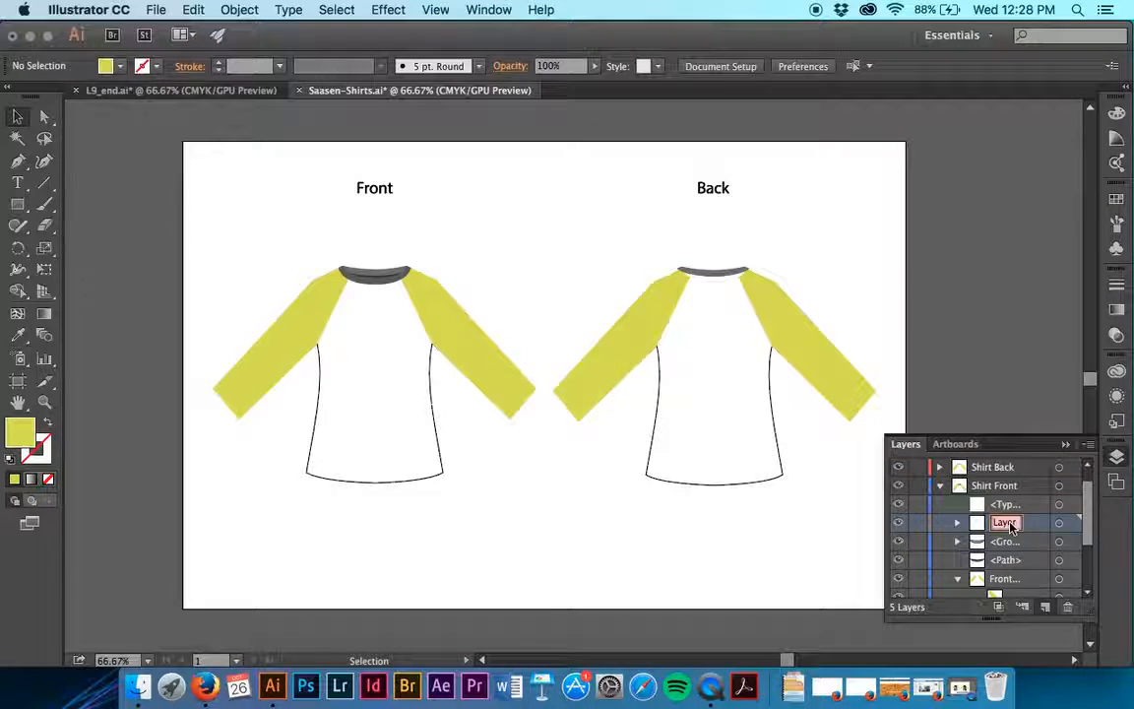
text(Shirt Front Stit)
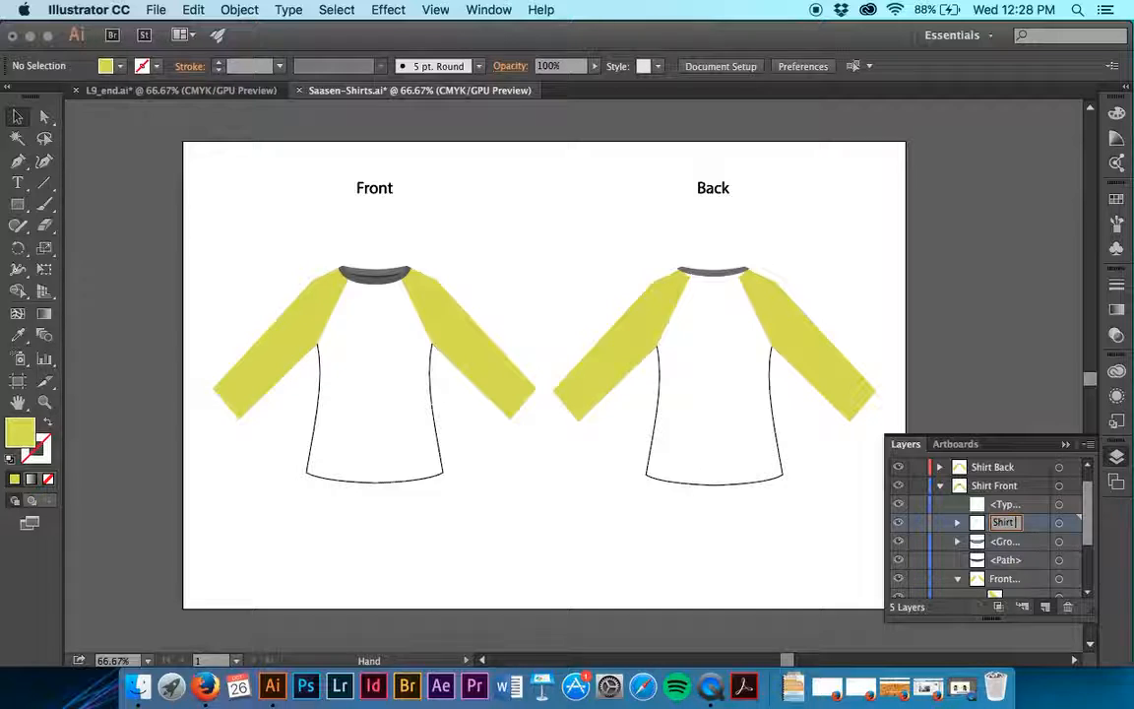
key(Return)
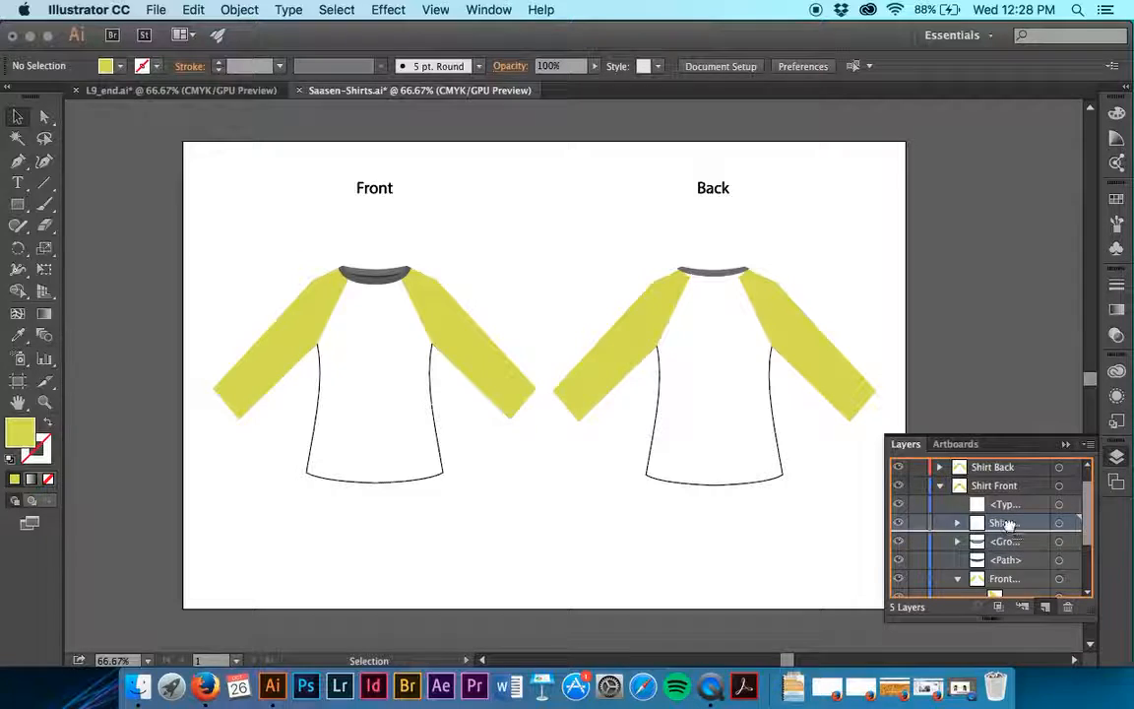
Move the remaining loose dark collar path of the Shirt Front layer into the front collar group.
drag(1014, 561, 1015, 524)
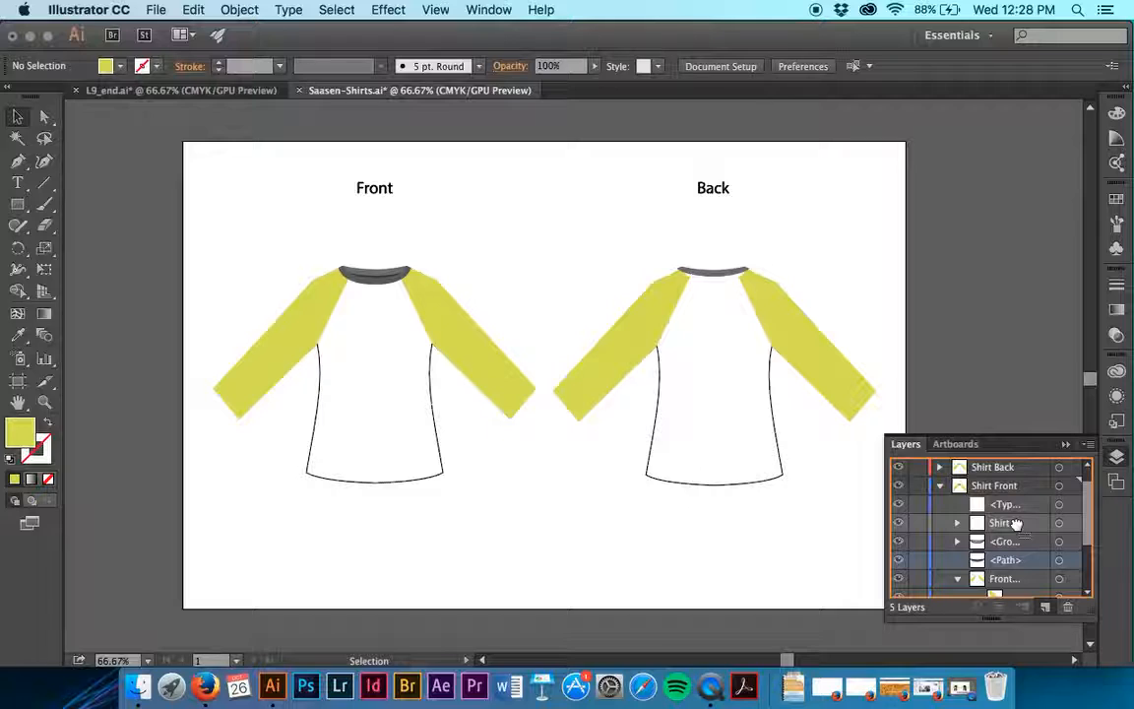
drag(1016, 523, 1016, 527)
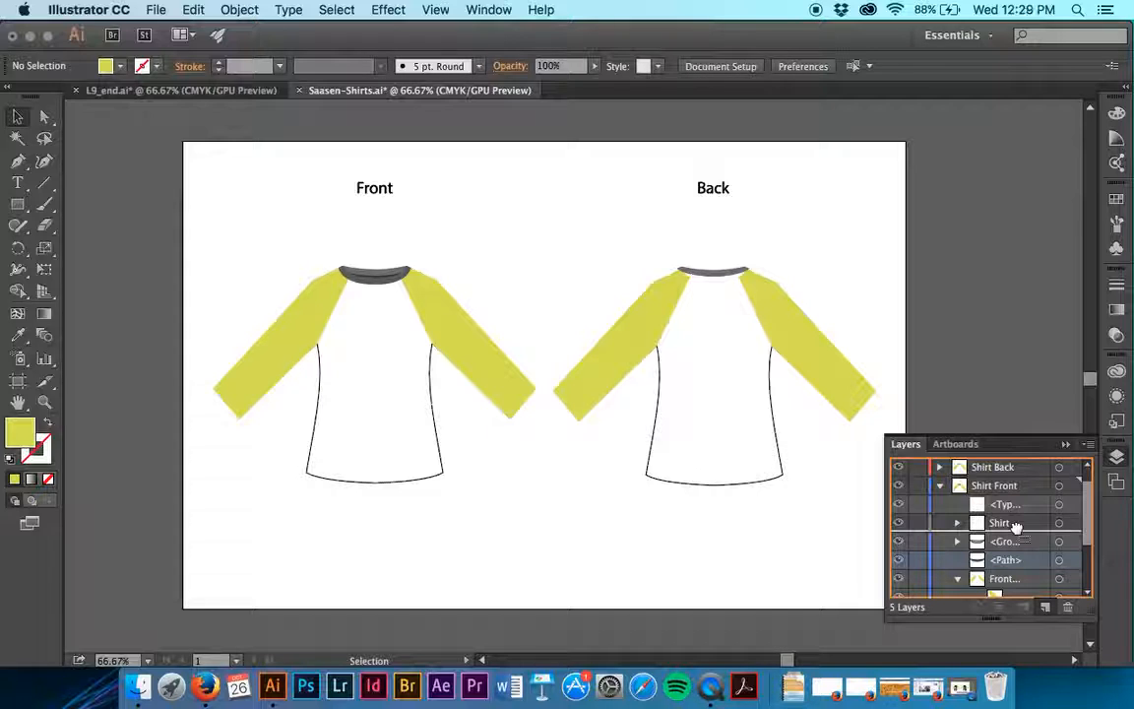
drag(1016, 527, 1017, 538)
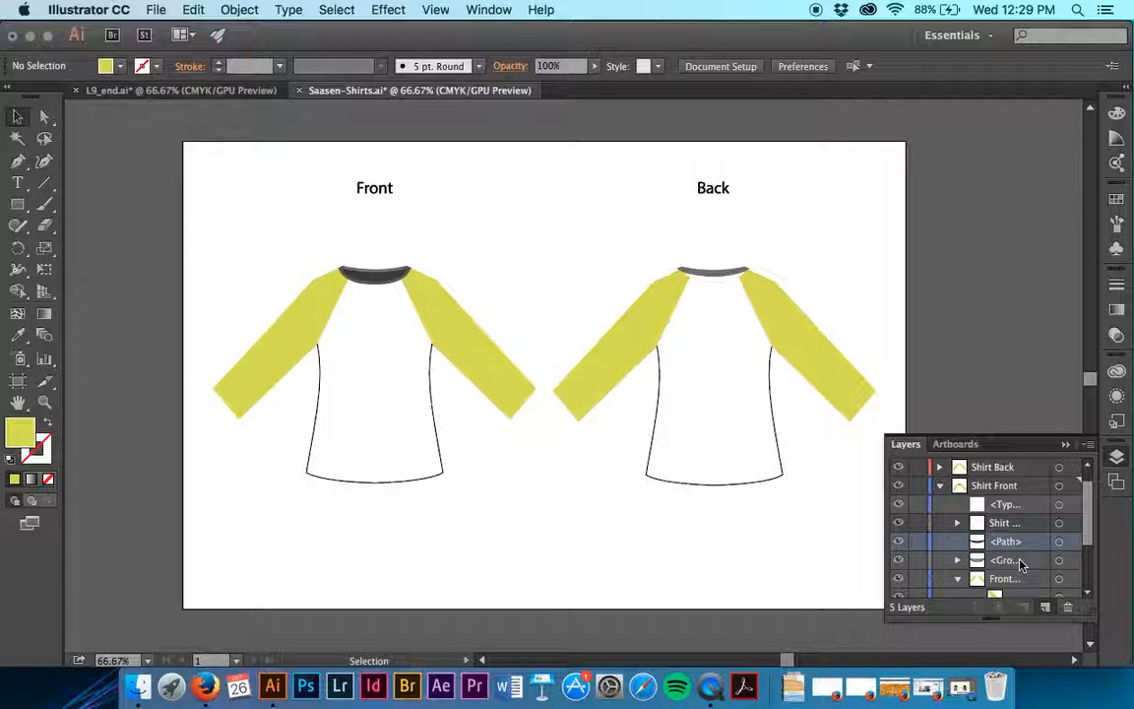
drag(1023, 549, 1021, 563)
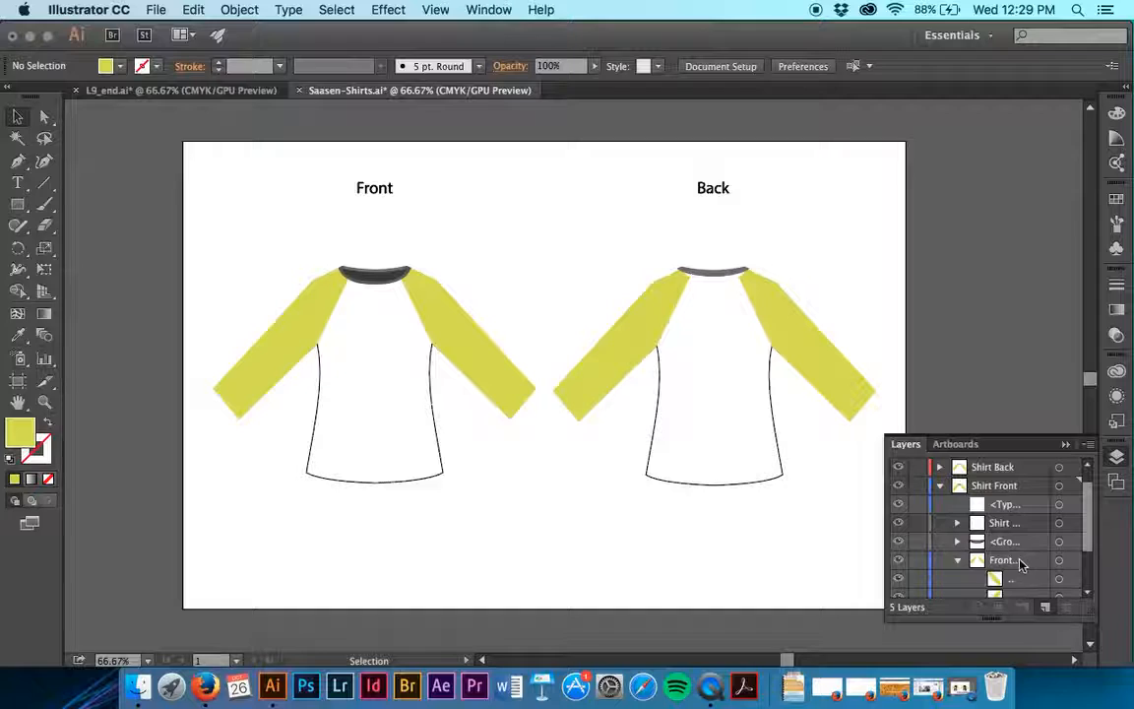
Expand the front collar group and examine its paths and the stacking of the other Shirt Front items.
click(958, 542)
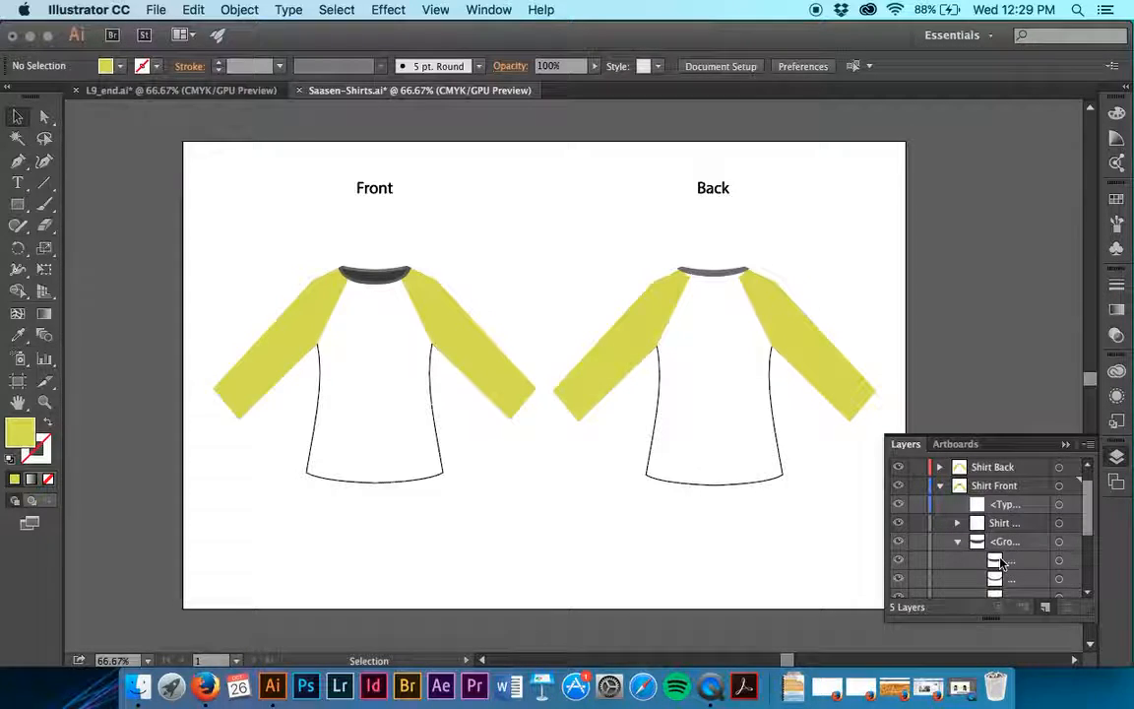
scroll(999, 563, down, 3)
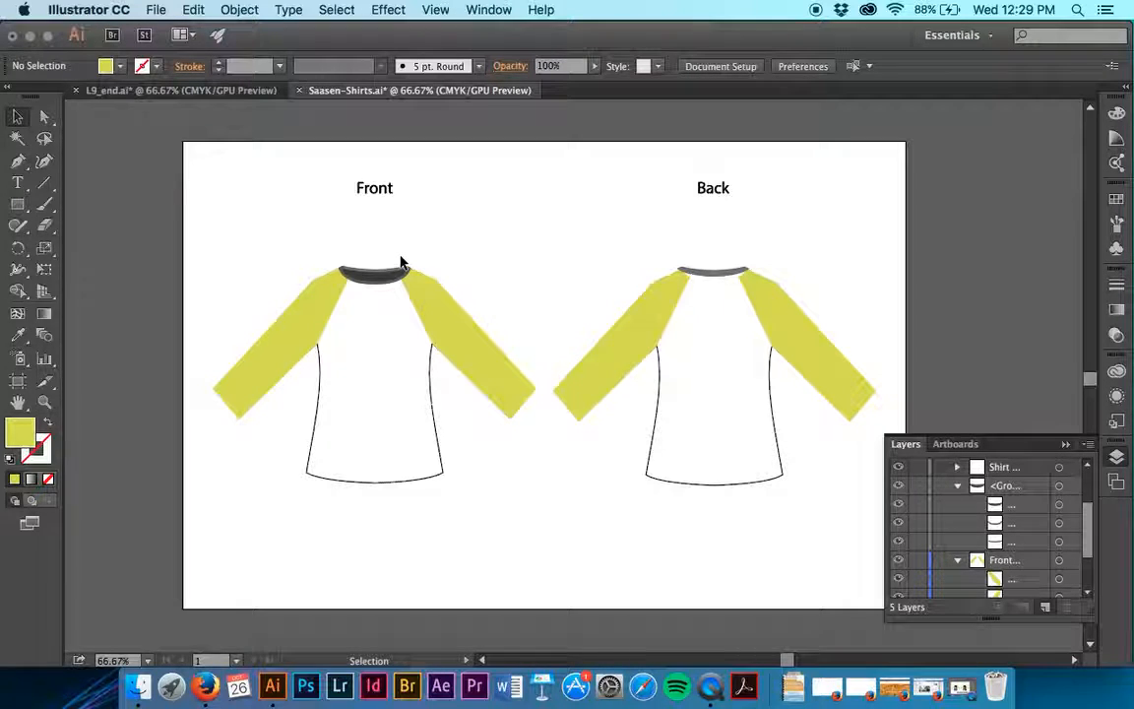
scroll(995, 540, down, 3)
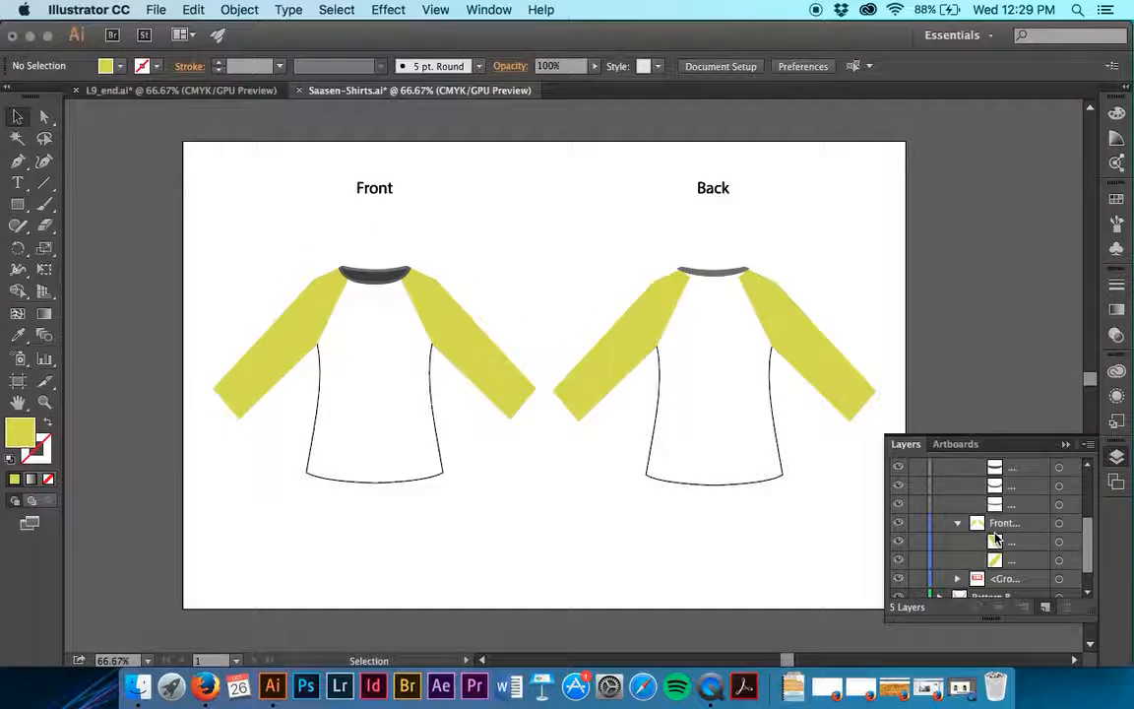
click(1005, 505)
scroll(1005, 507, down, 1)
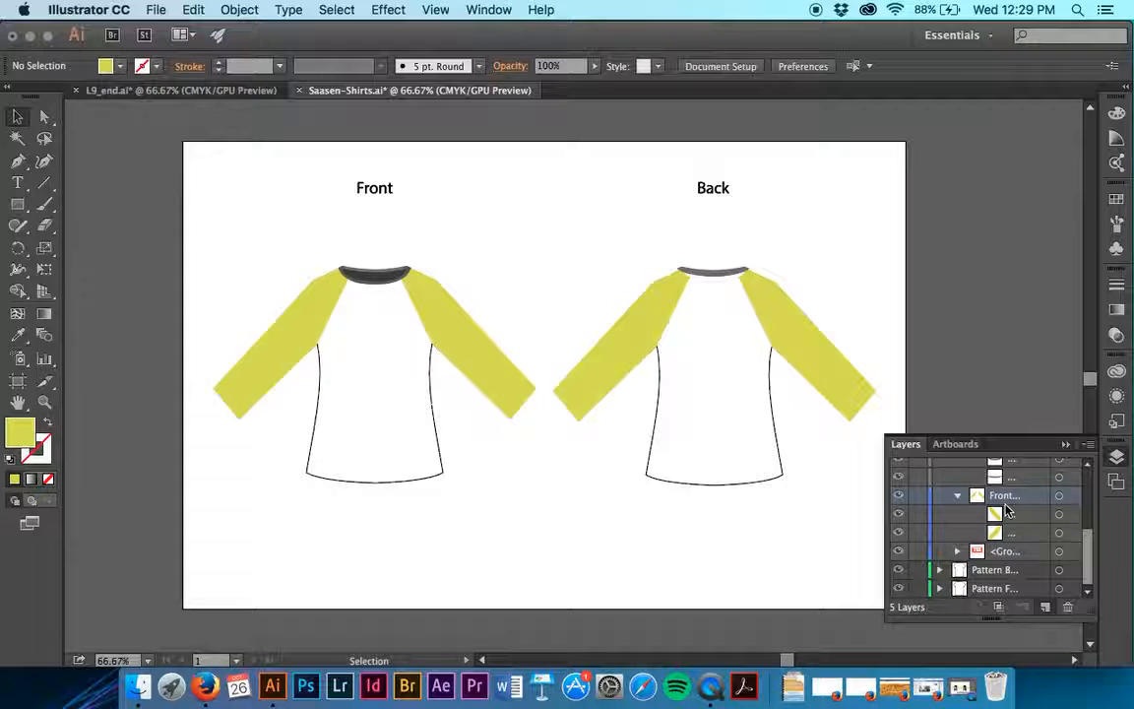
scroll(1006, 509, up, 4)
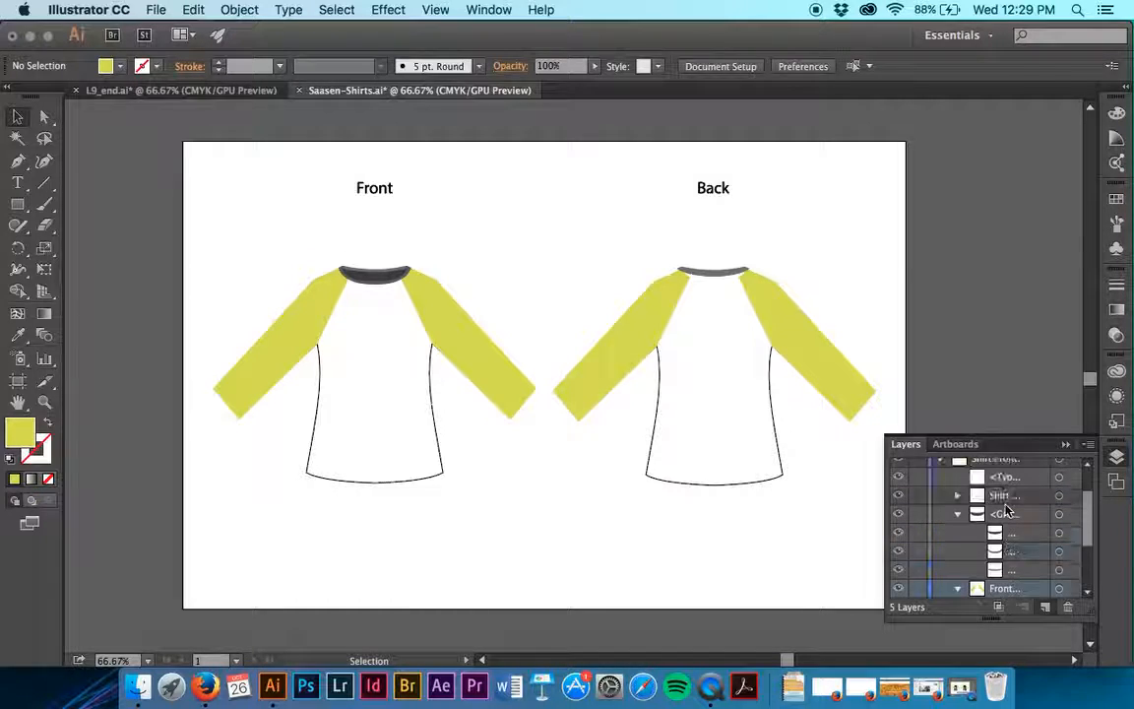
scroll(1004, 509, up, 2)
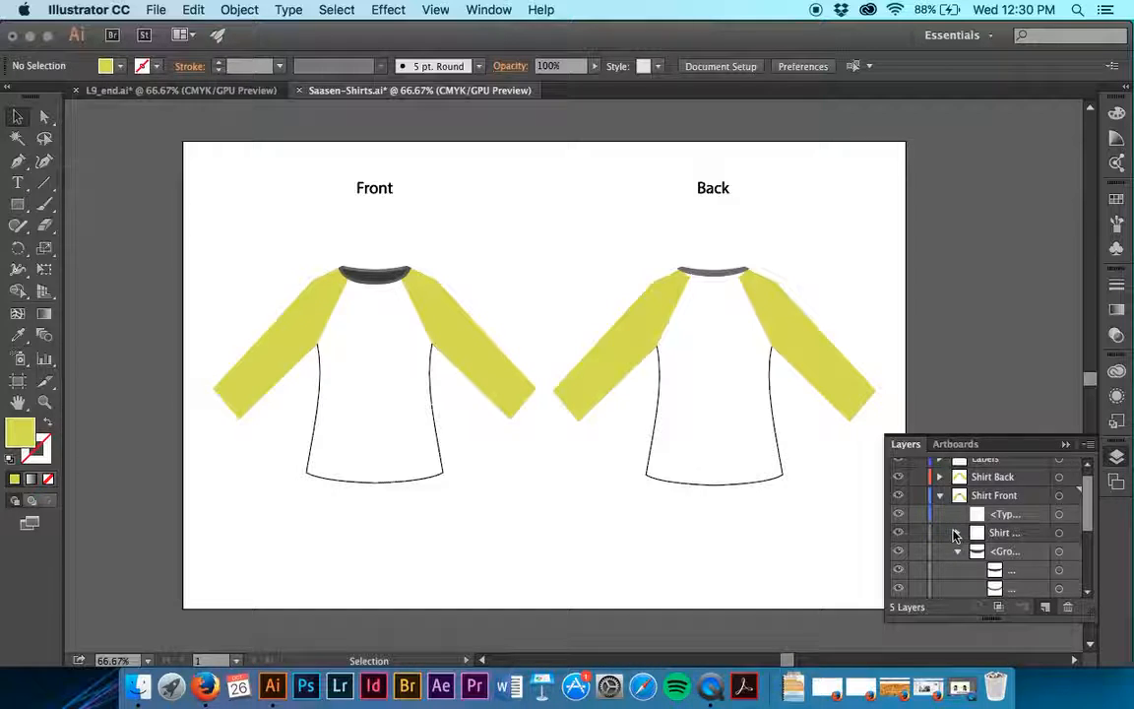
scroll(954, 535, up, 1)
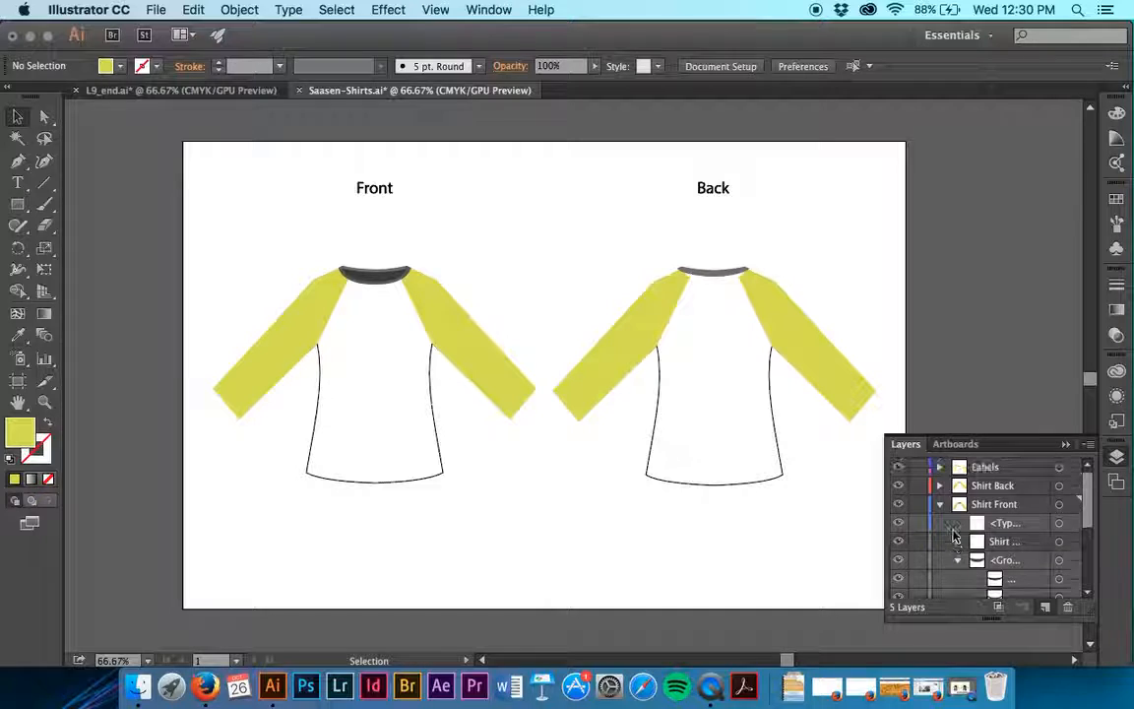
Inspect the contents of the red TEE label group, and collapse it and the front sleeves group.
scroll(954, 534, down, 5)
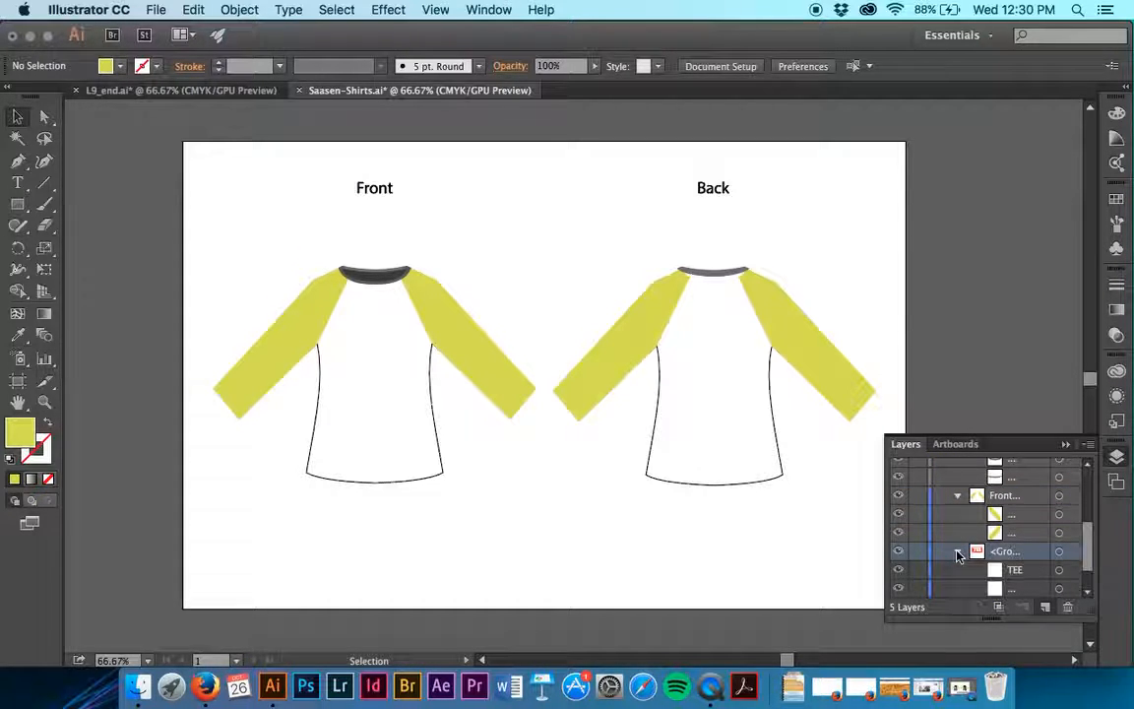
click(957, 552)
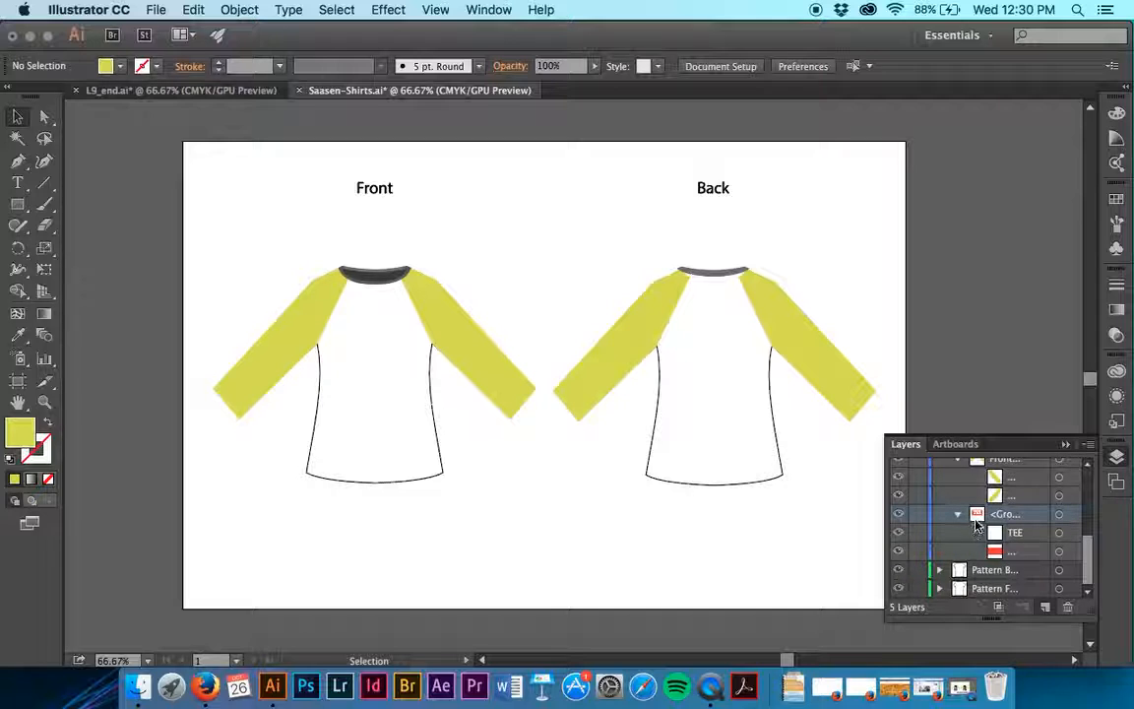
scroll(926, 527, up, 5)
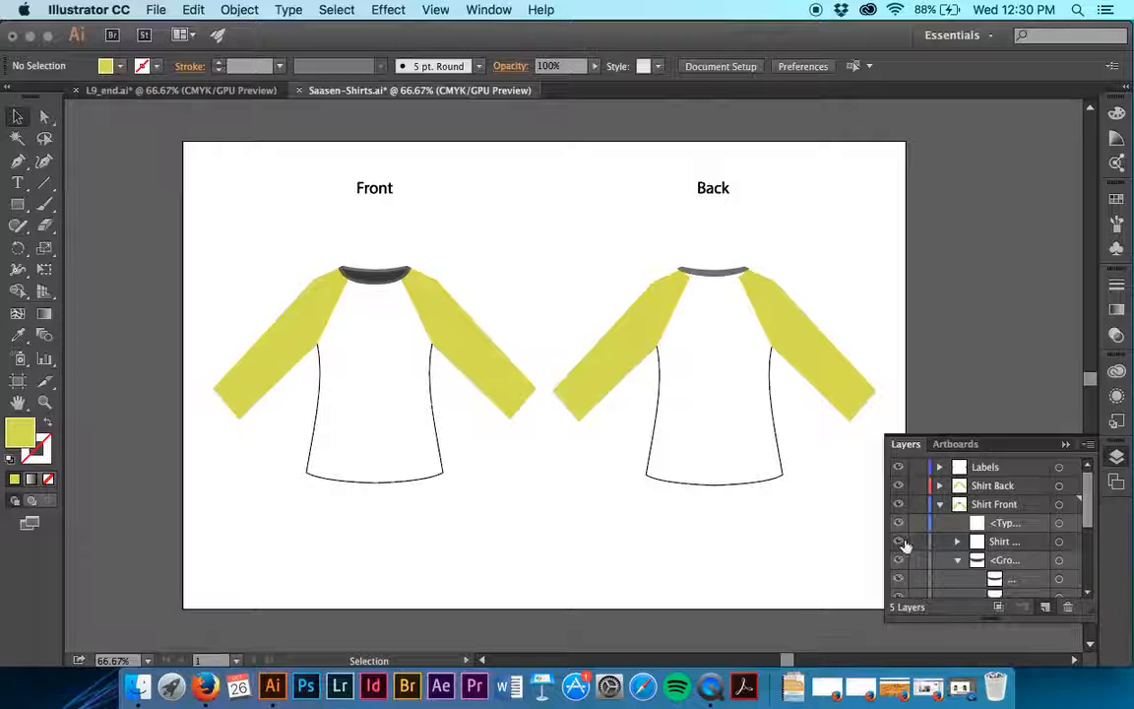
scroll(908, 566, down, 5)
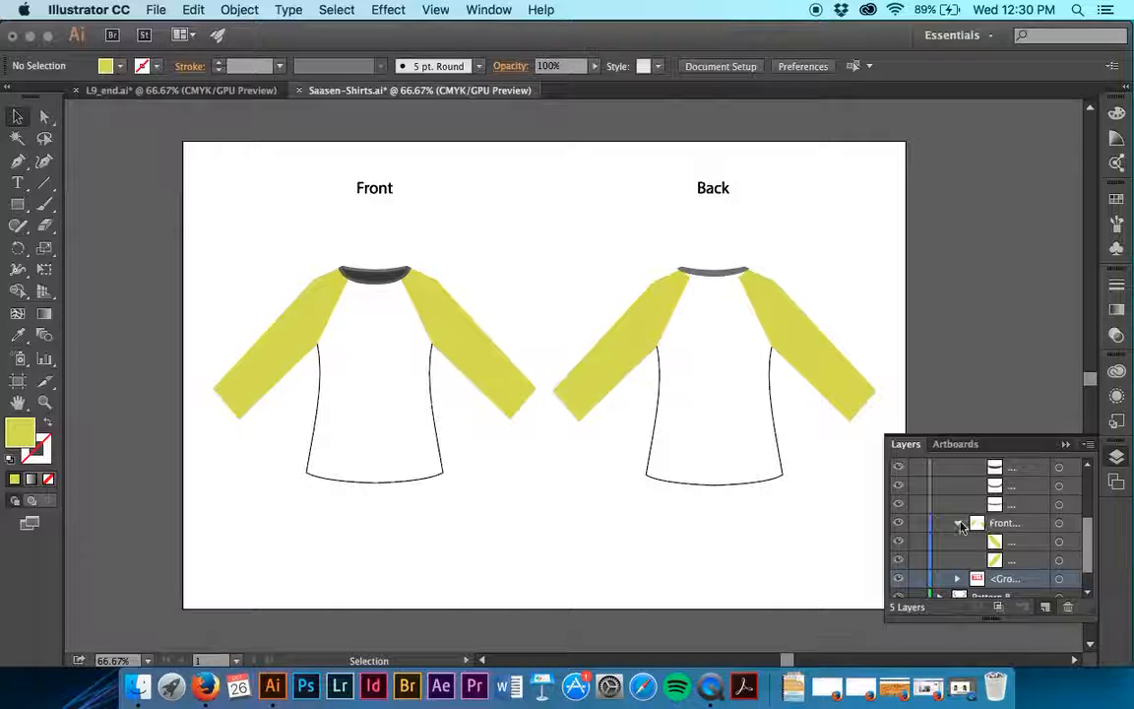
click(959, 524)
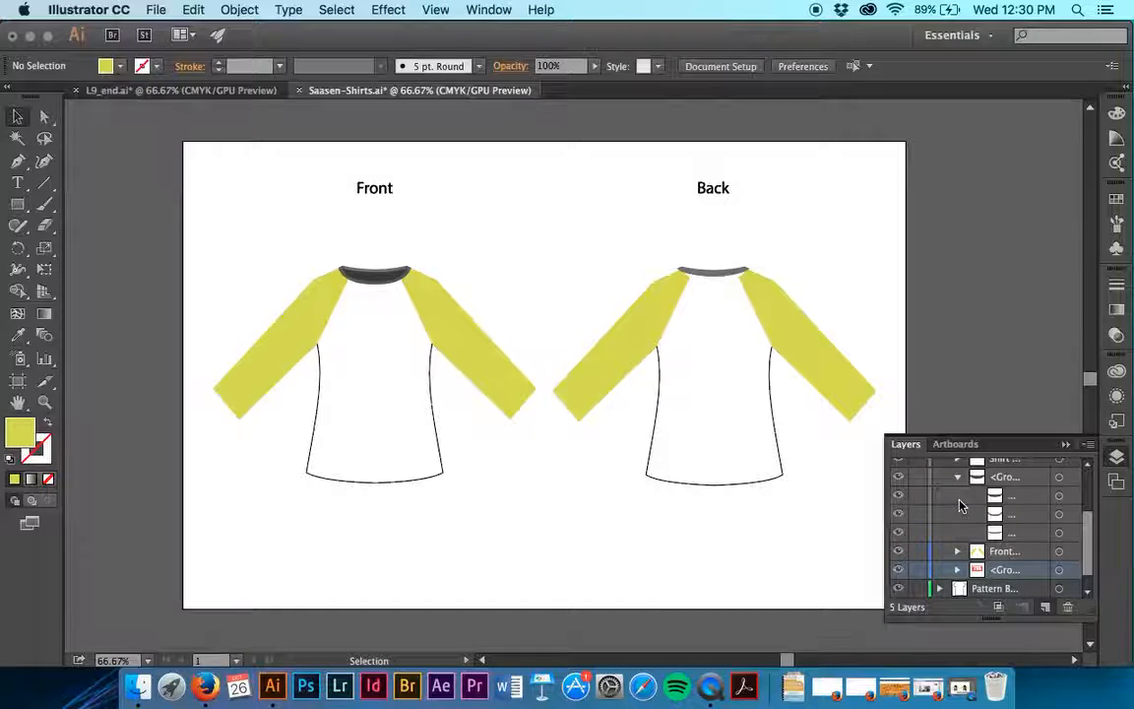
Collapse the front collar group and the Shirt Front layer, and review the contents of the Shirt Back layer.
scroll(1017, 556, up, 2)
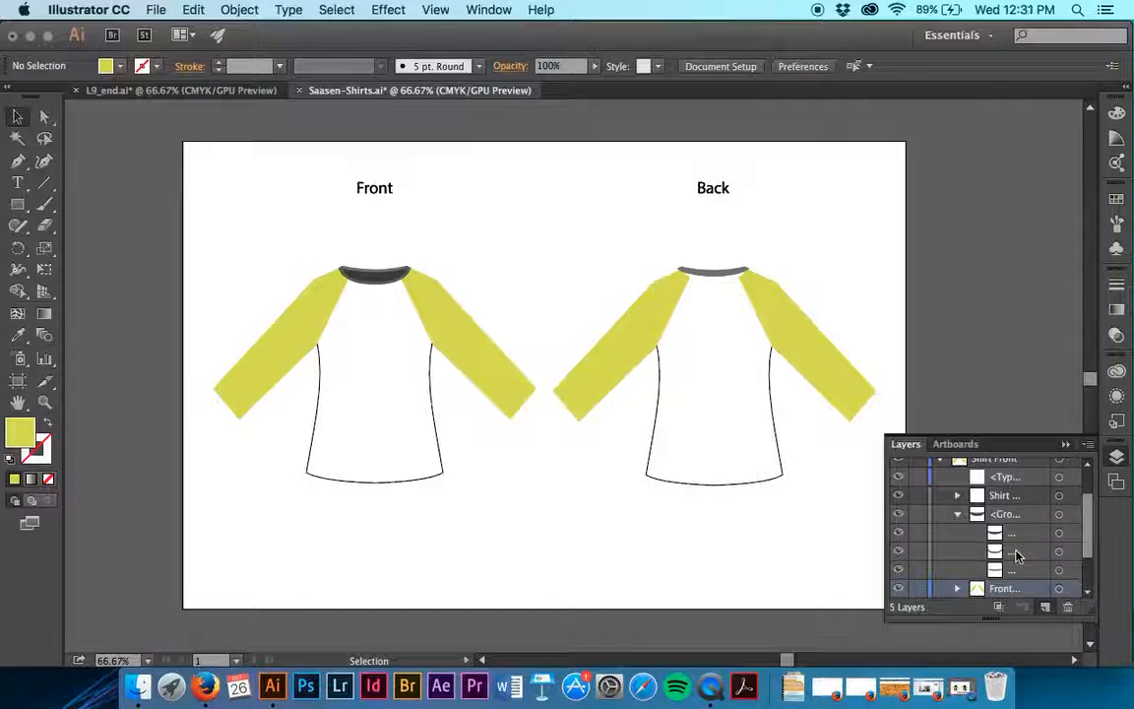
click(1004, 516)
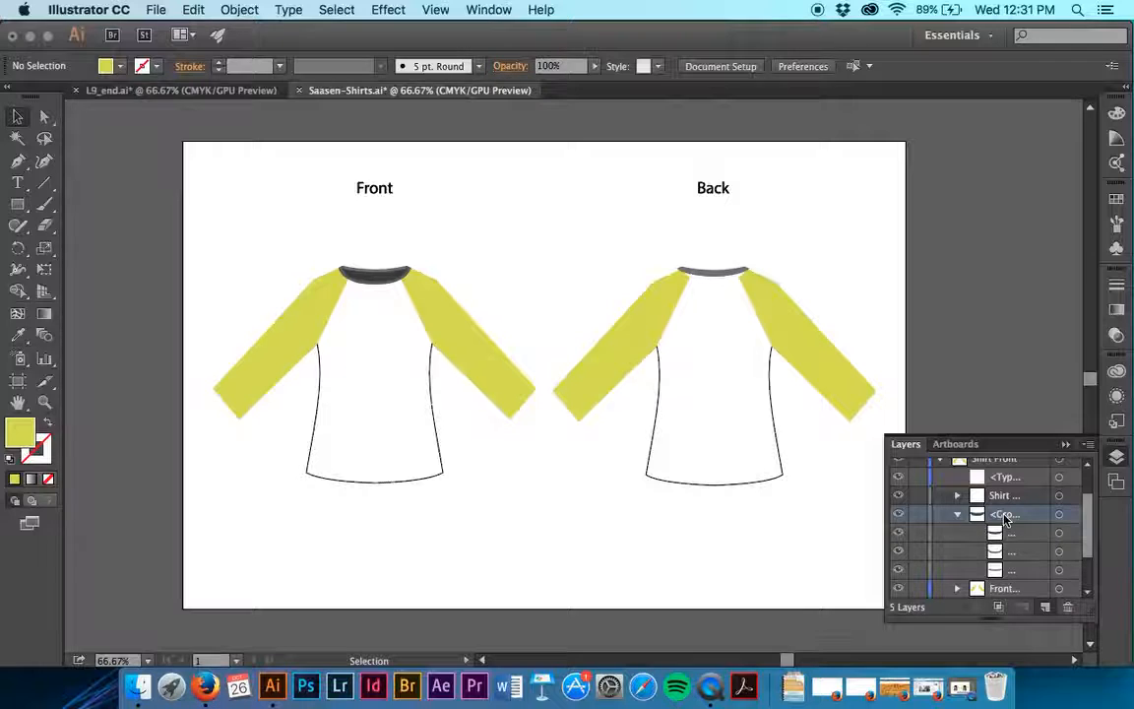
scroll(985, 512, up, 2)
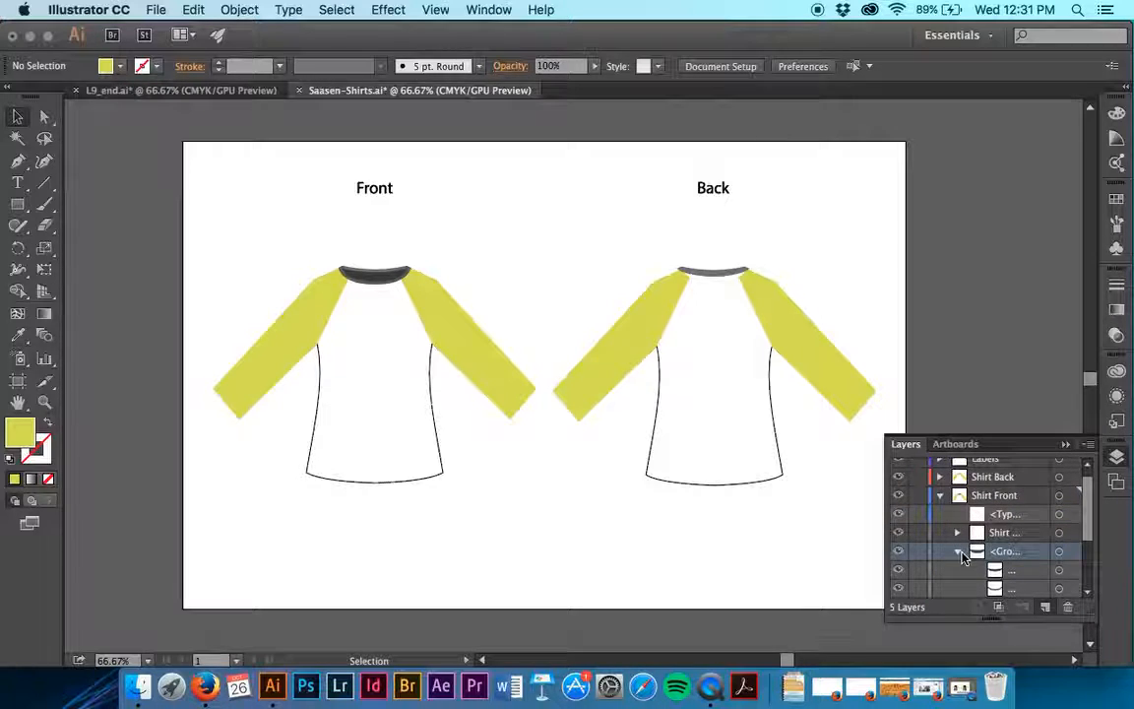
click(957, 533)
click(957, 532)
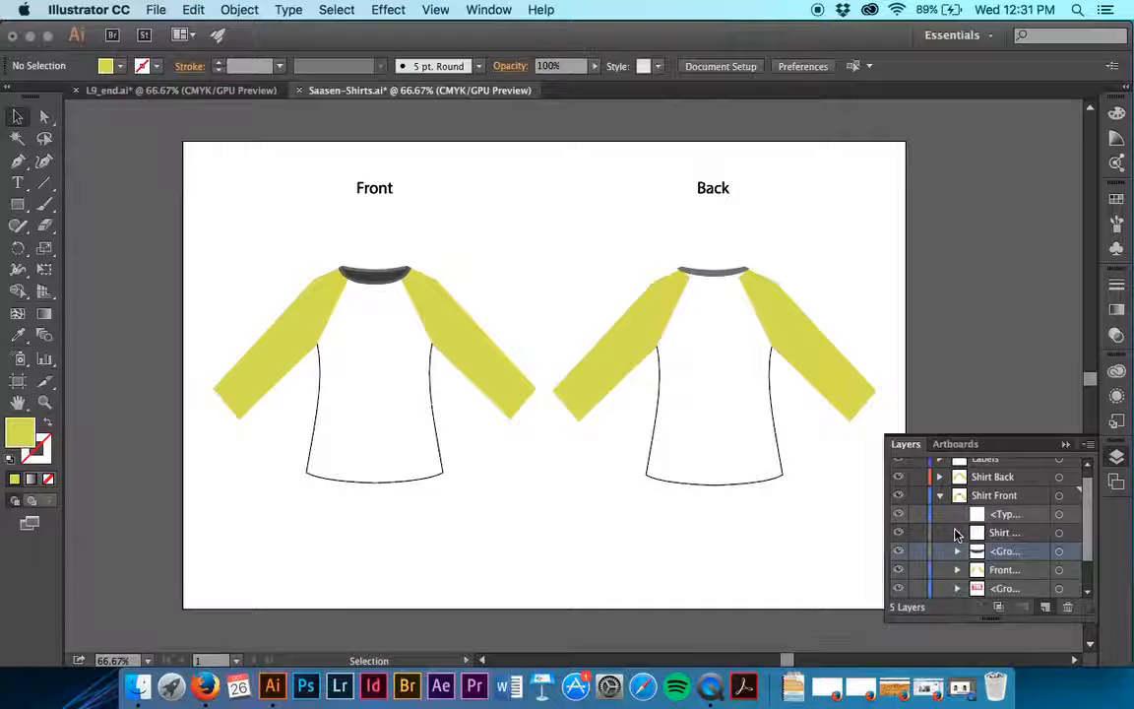
click(938, 497)
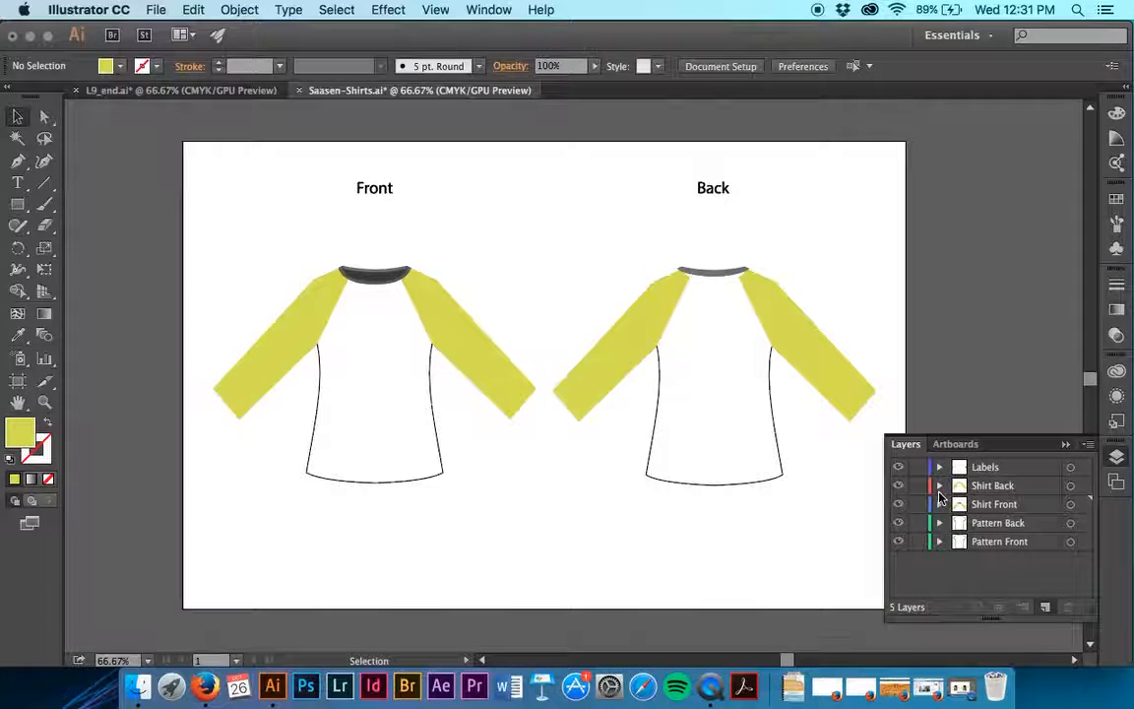
click(939, 486)
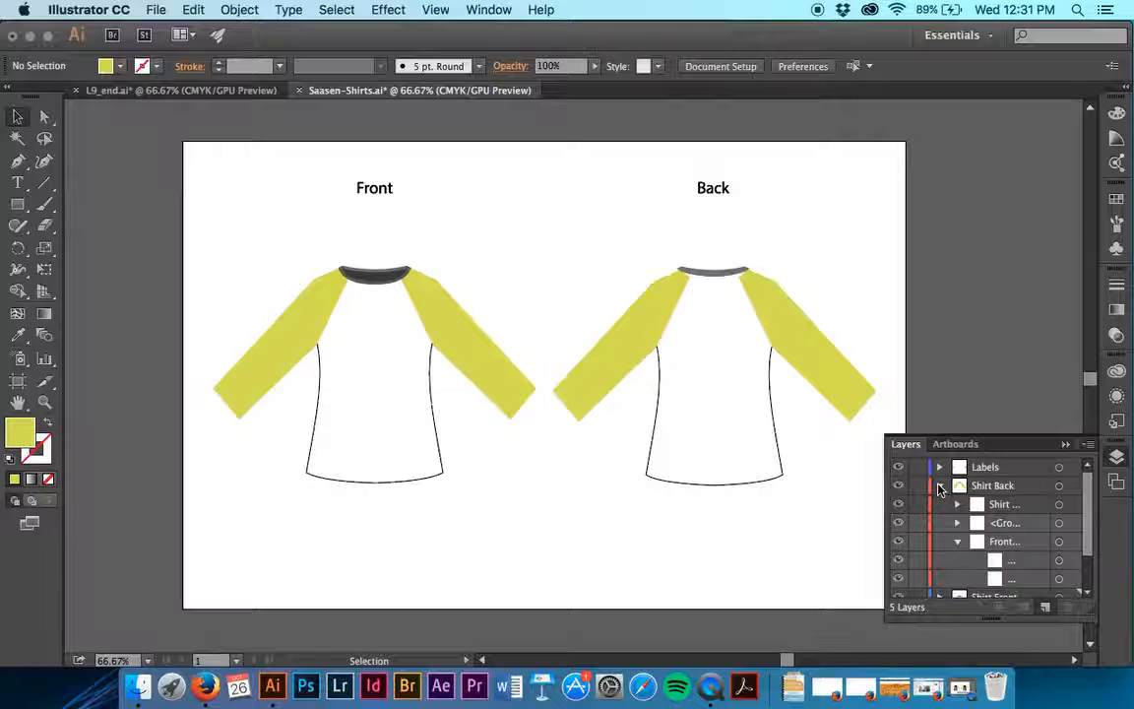
scroll(974, 520, down, 3)
scroll(964, 502, up, 3)
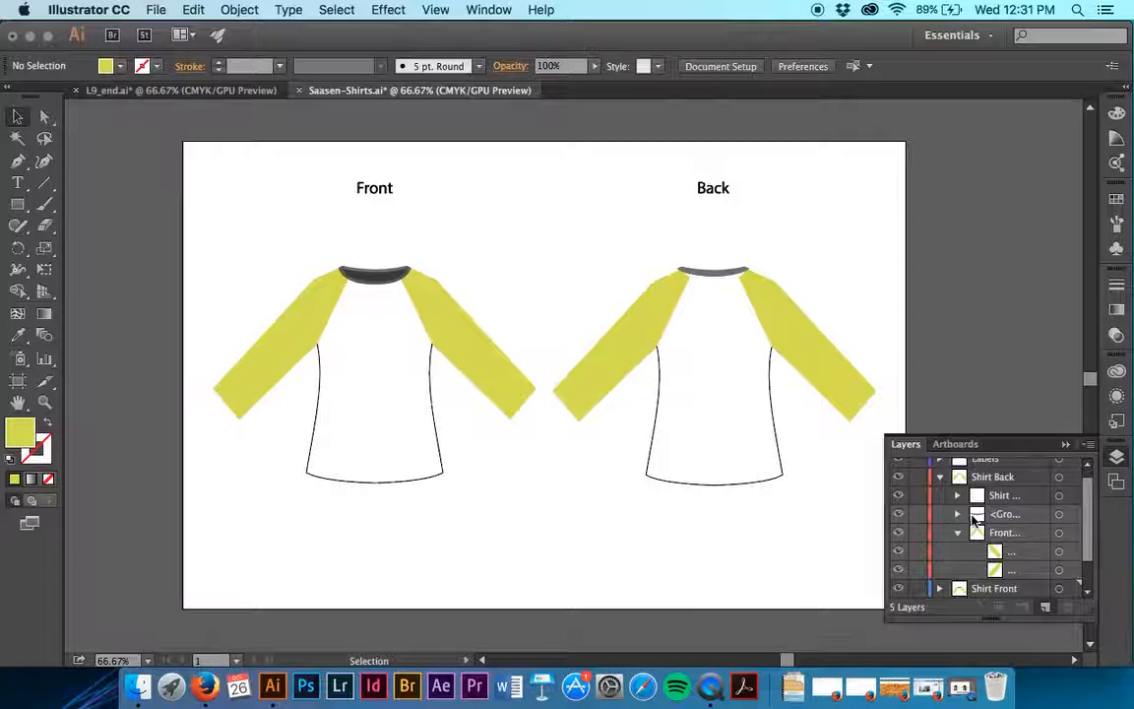
click(940, 472)
click(940, 469)
click(940, 468)
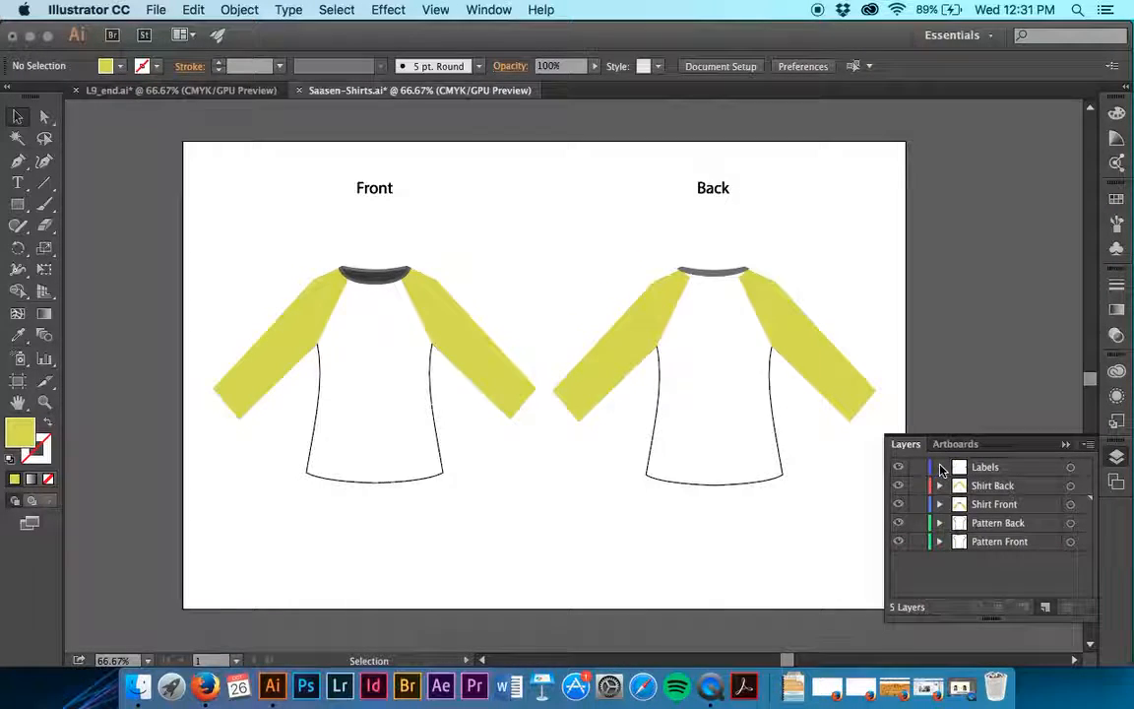
Move the empty front collar layer out of Pattern Front and into the Shirt Front layer.
click(940, 522)
click(940, 522)
click(940, 542)
click(1024, 579)
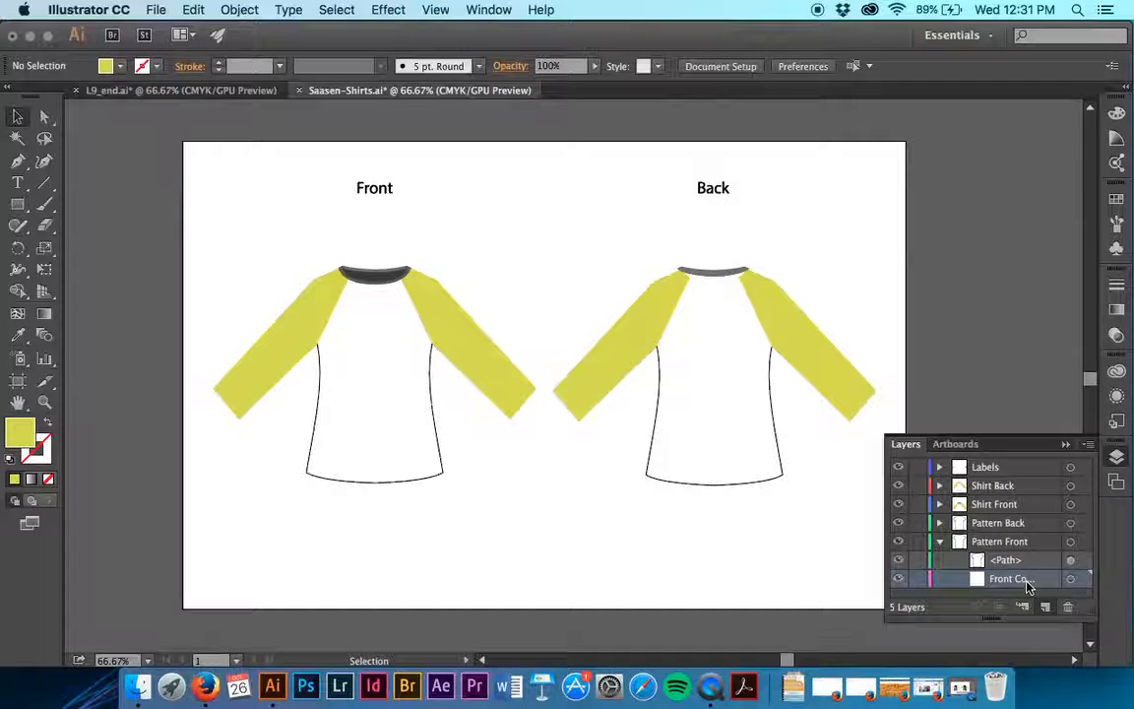
drag(1026, 587, 1025, 506)
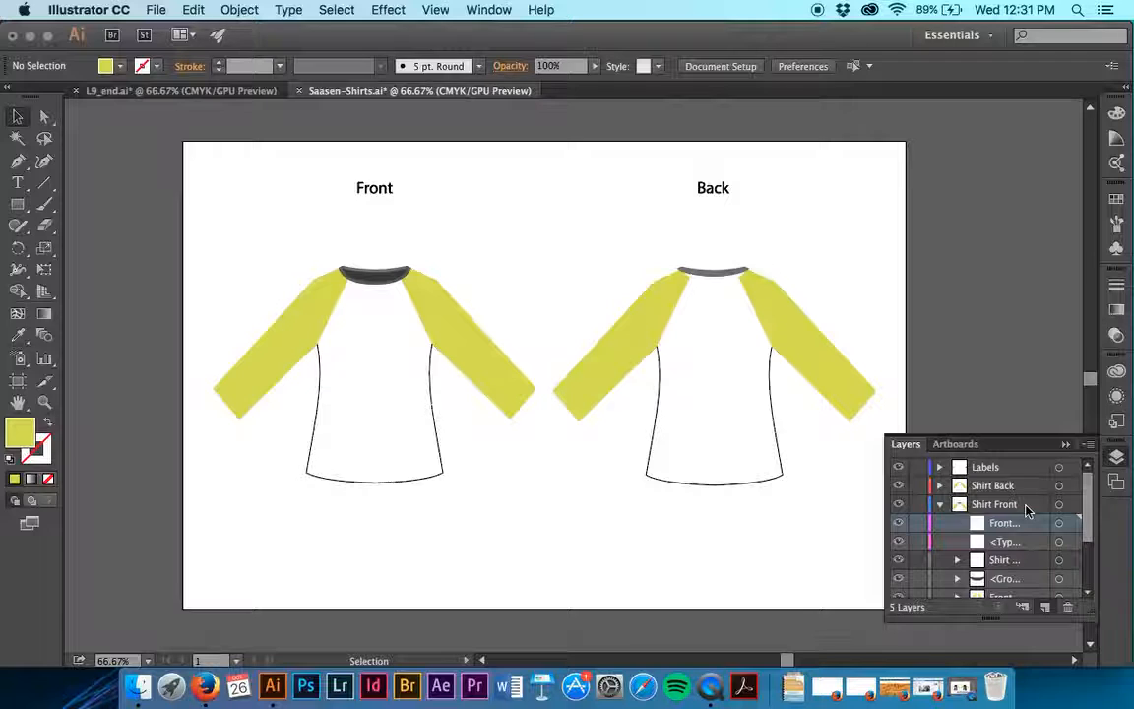
Select the front collar artwork and examine its paths and the neighbouring groups in the Shirt Front layer.
click(374, 277)
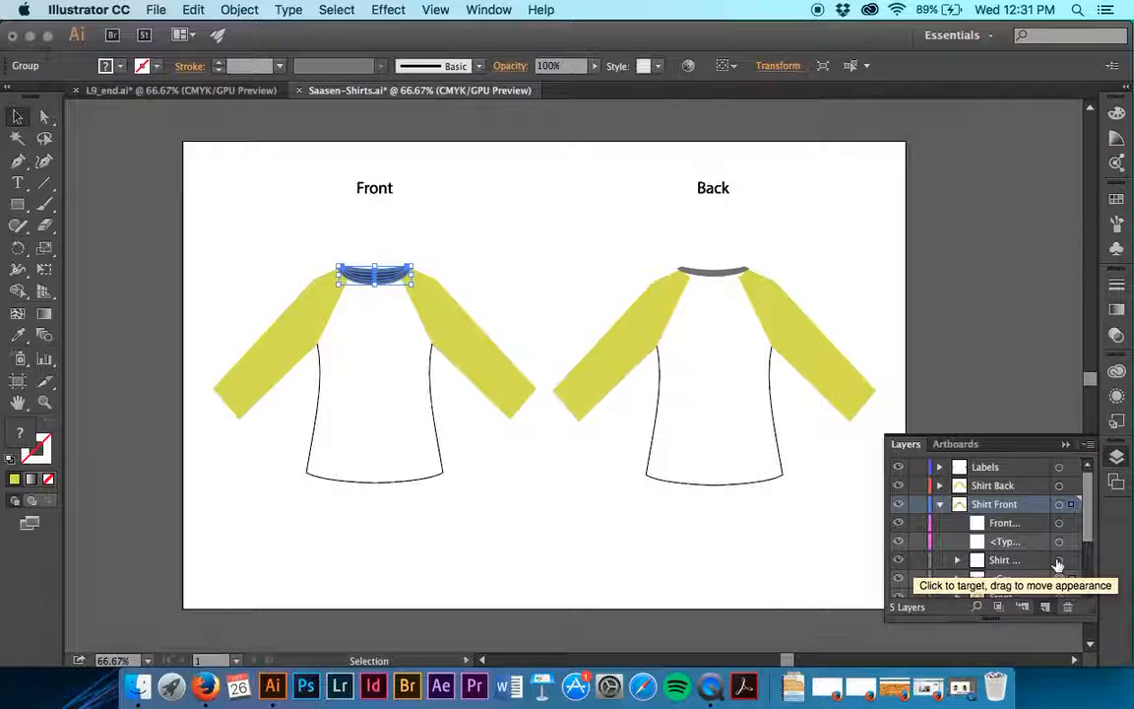
scroll(1026, 519, down, 3)
click(1027, 505)
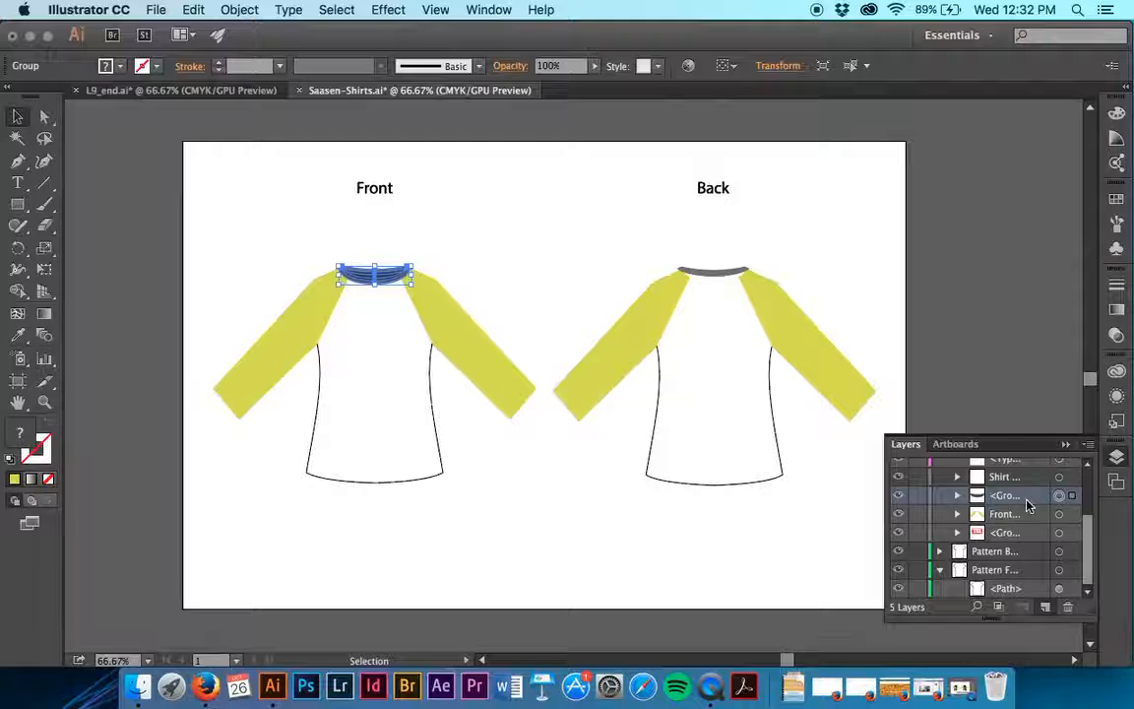
click(957, 495)
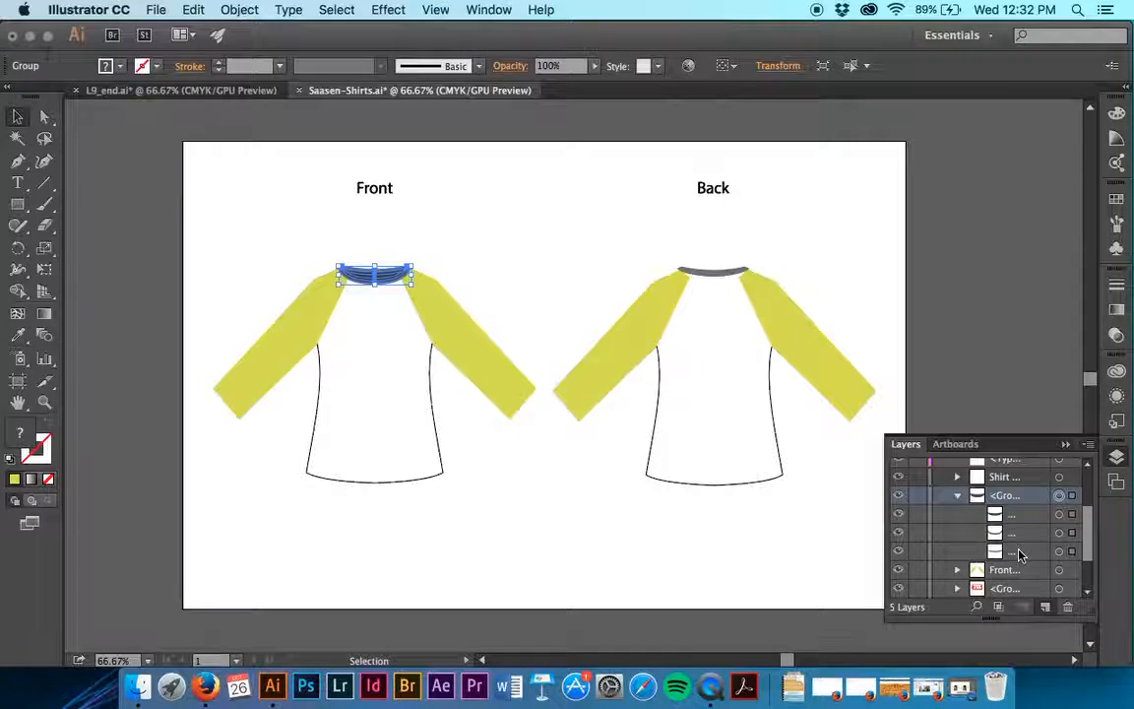
click(957, 571)
scroll(1010, 563, down, 4)
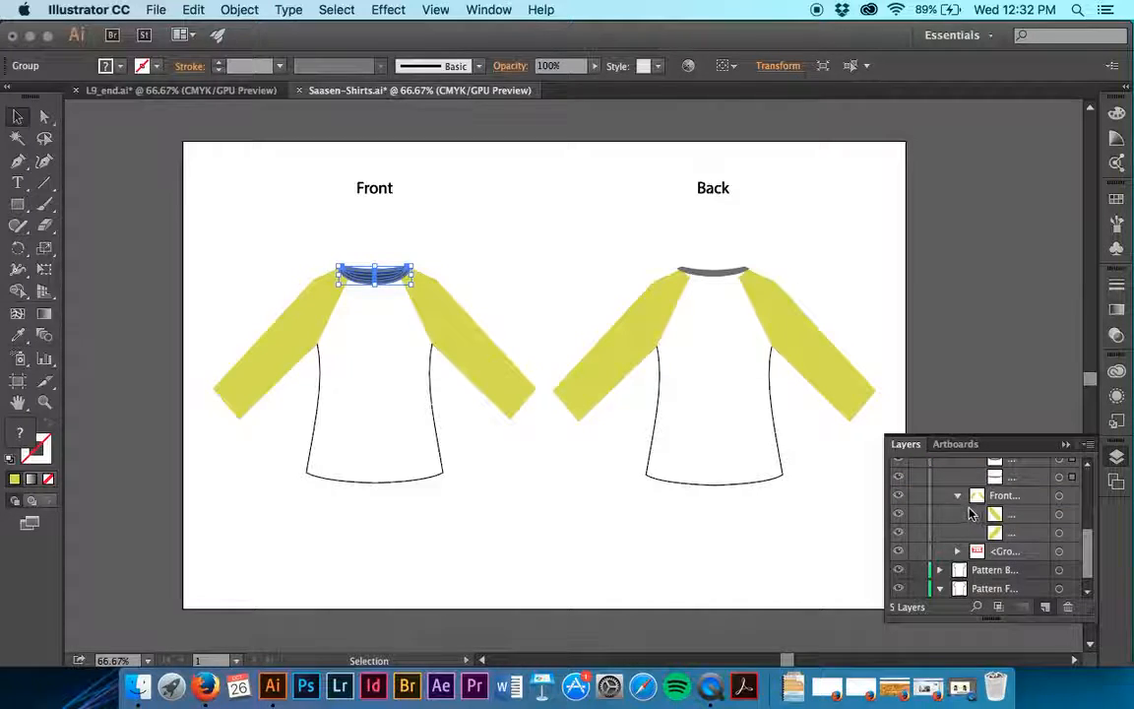
scroll(967, 504, up, 5)
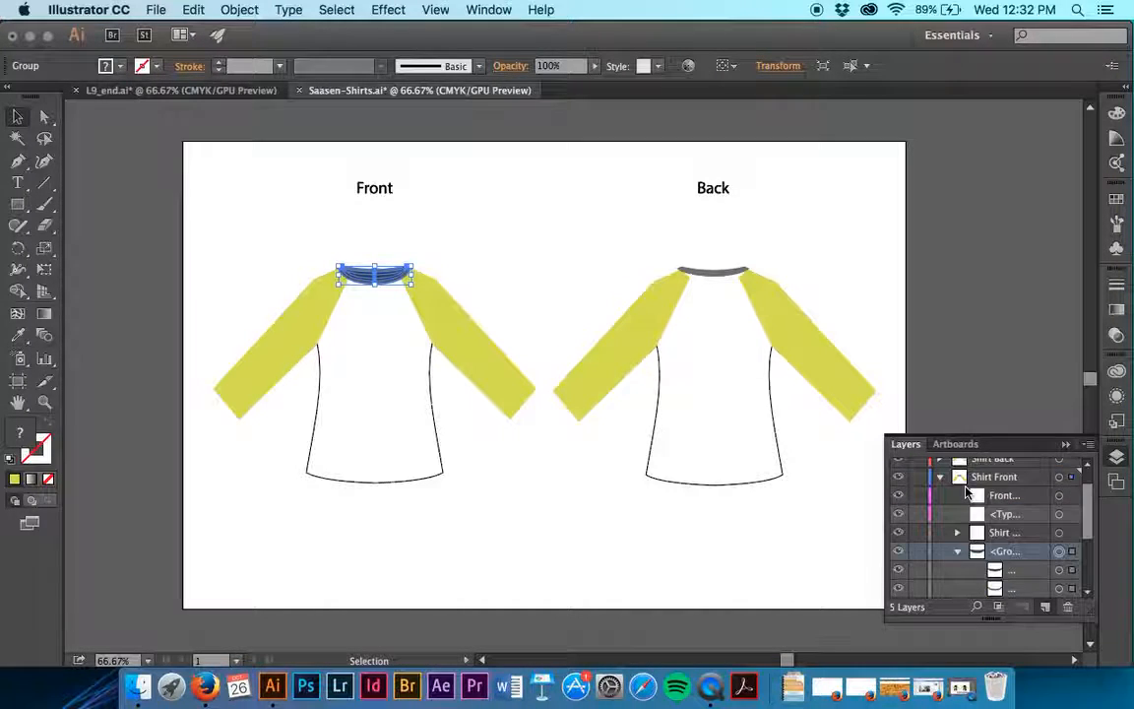
scroll(966, 512, down, 3)
scroll(964, 534, up, 4)
click(957, 477)
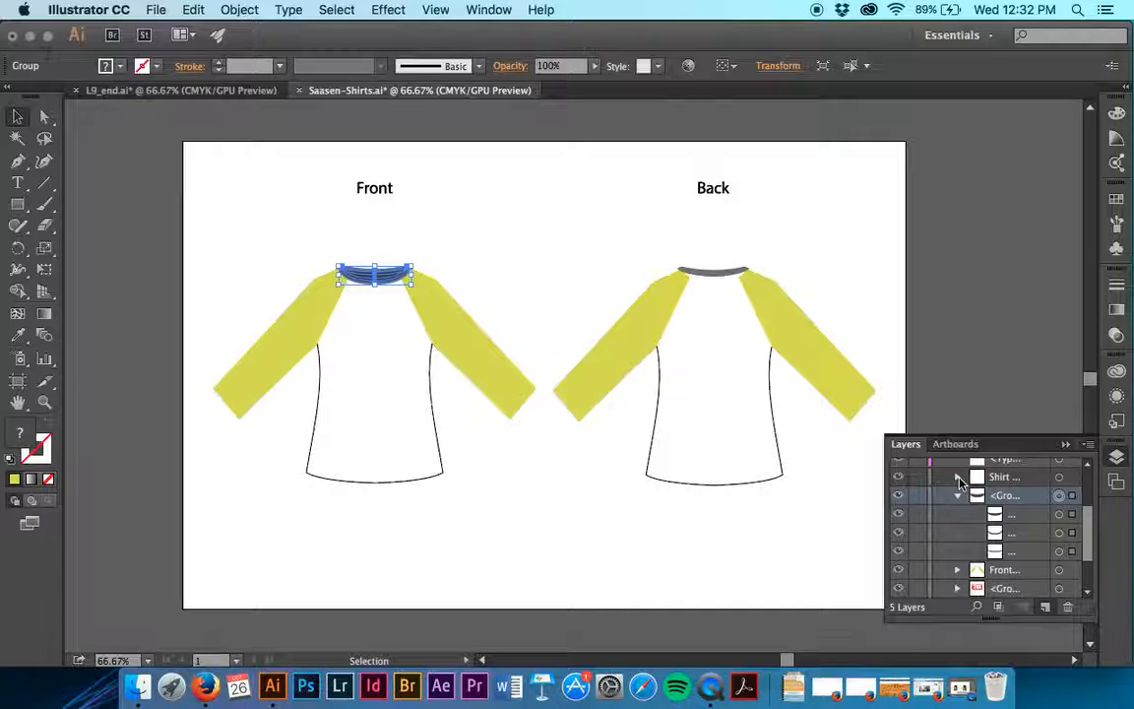
scroll(961, 478, up, 2)
scroll(969, 514, down, 2)
Move the topmost path of the front collar group to the bottom of that group, and collapse the group.
click(1029, 553)
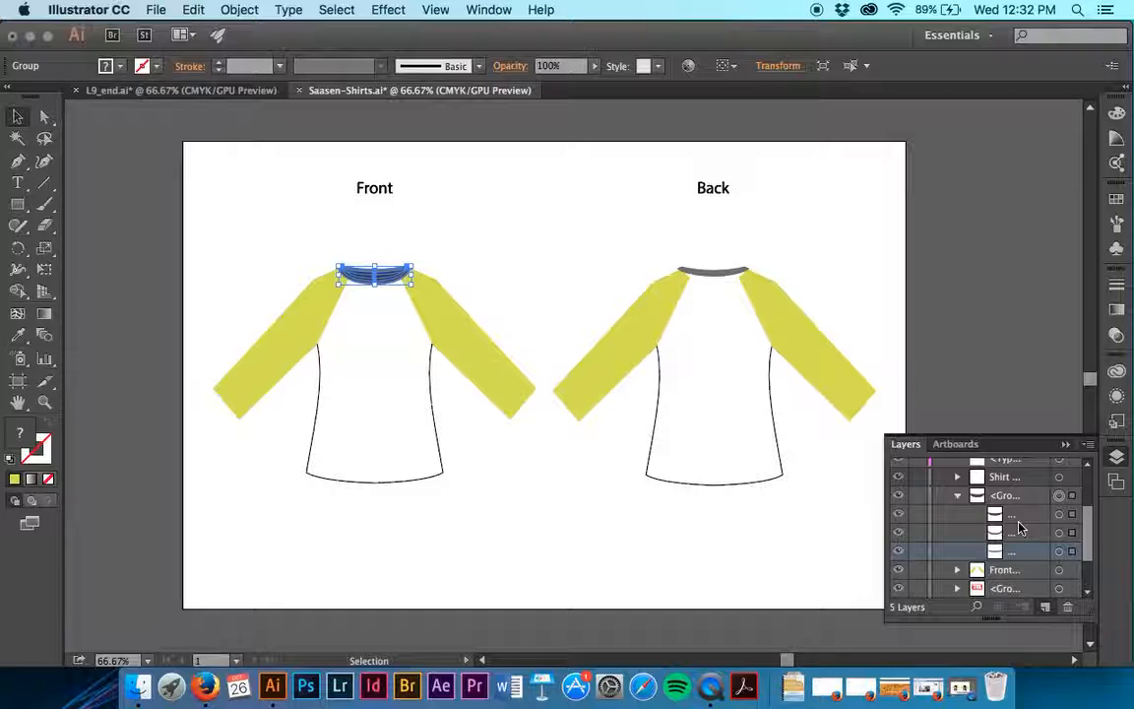
click(1018, 516)
drag(1019, 522, 1020, 561)
click(545, 324)
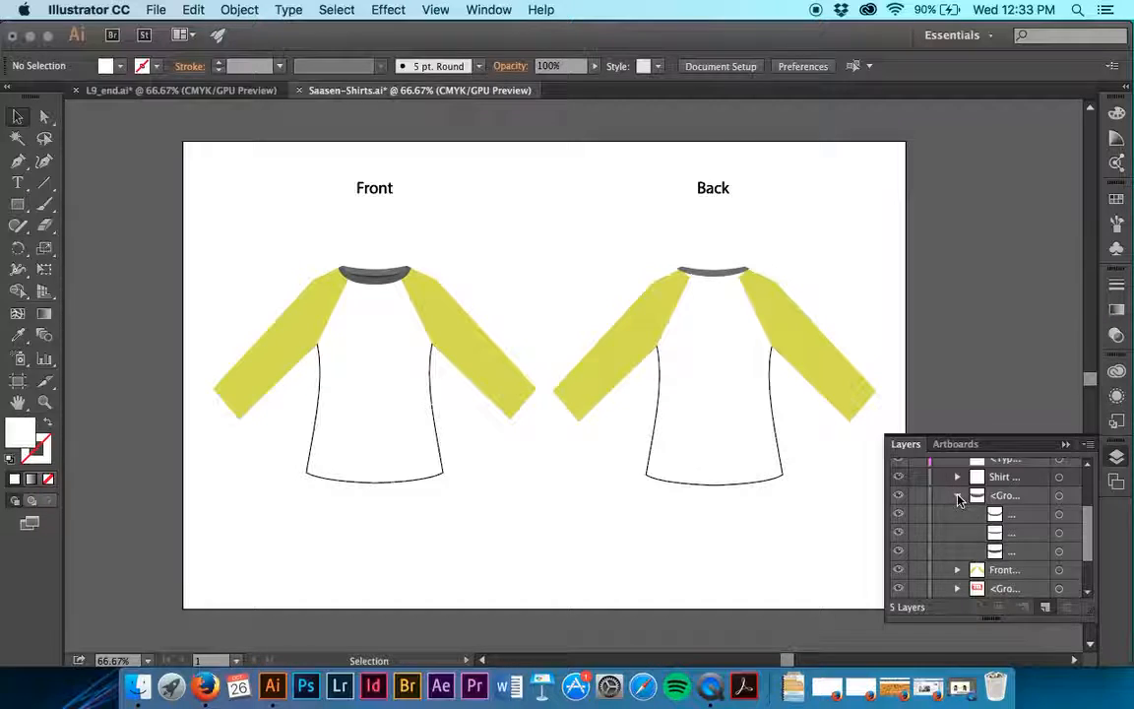
click(958, 497)
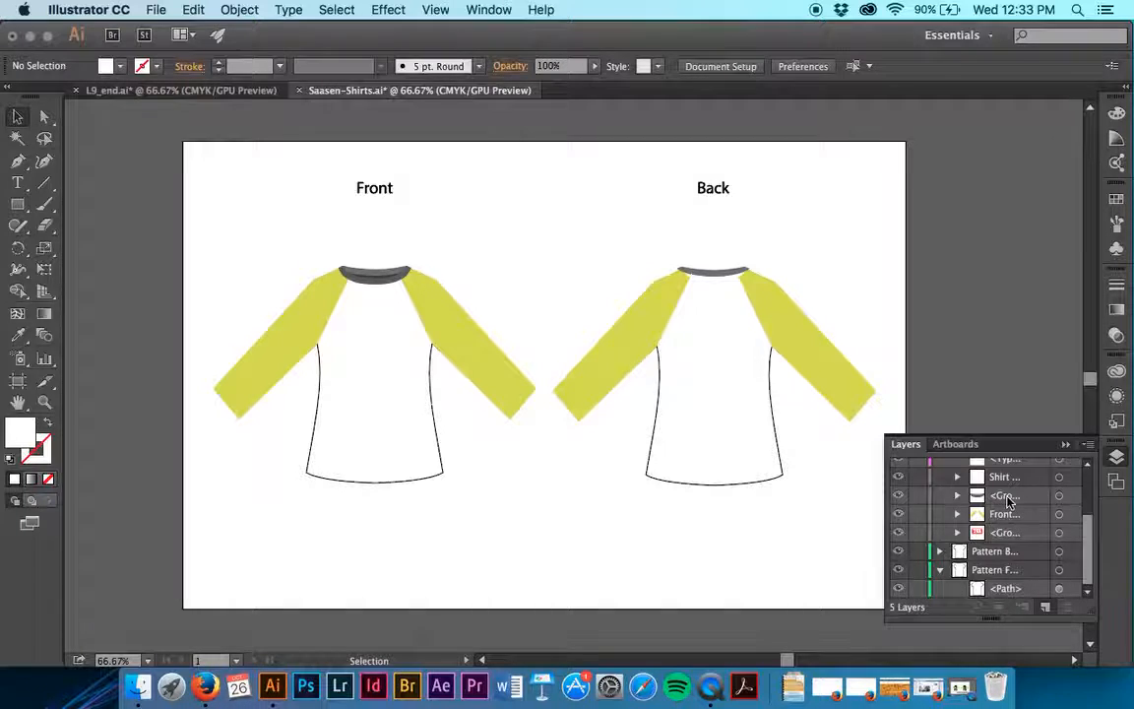
Move the front collar group and the red TEE label group into the front collar sublayer of Shirt Front, and expand it.
scroll(985, 502, up, 5)
scroll(1006, 504, down, 3)
click(1008, 527)
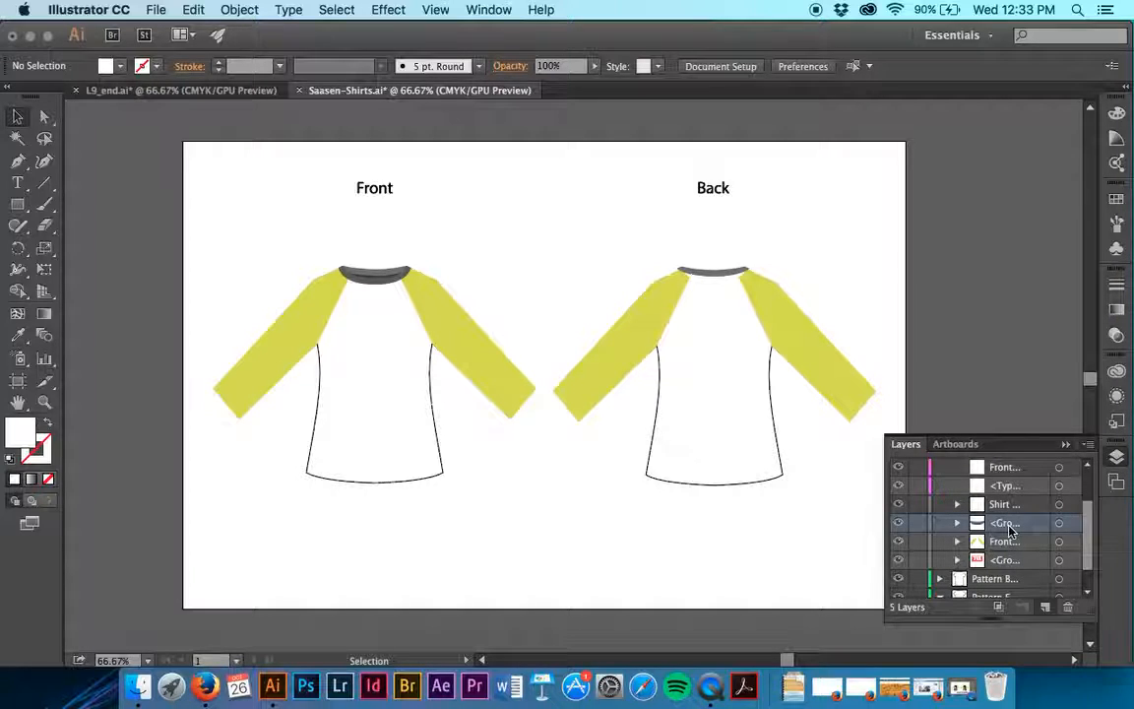
scroll(1008, 531, up, 2)
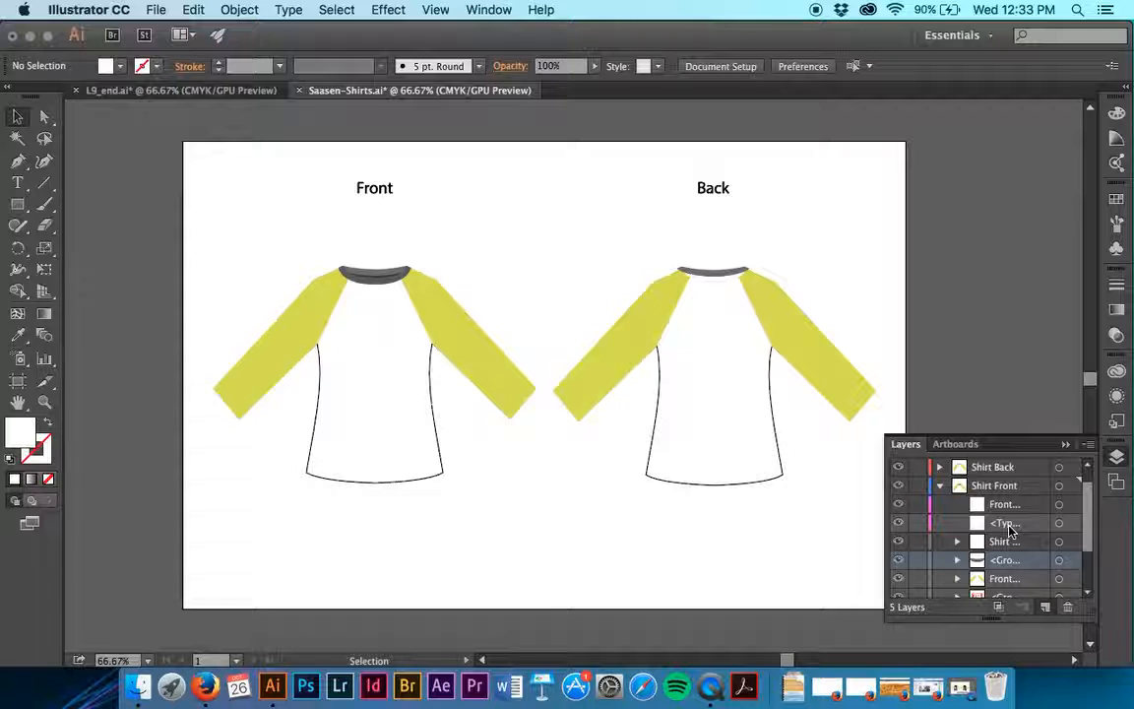
scroll(1014, 551, down, 2)
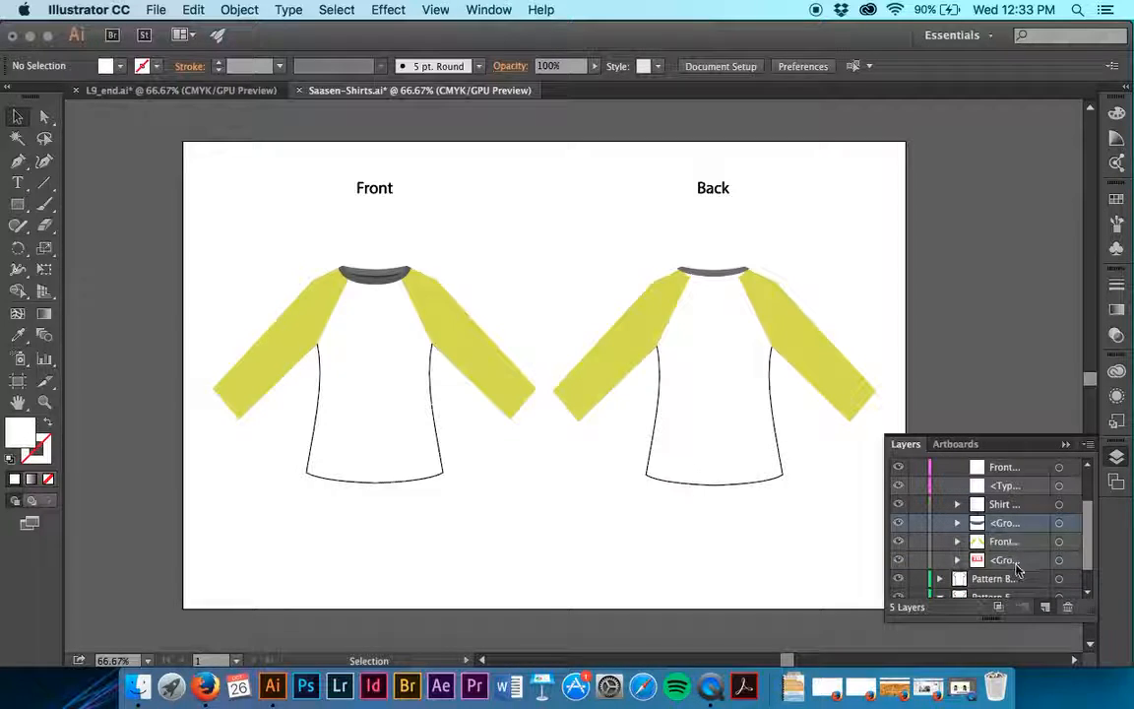
shift+click(1004, 560)
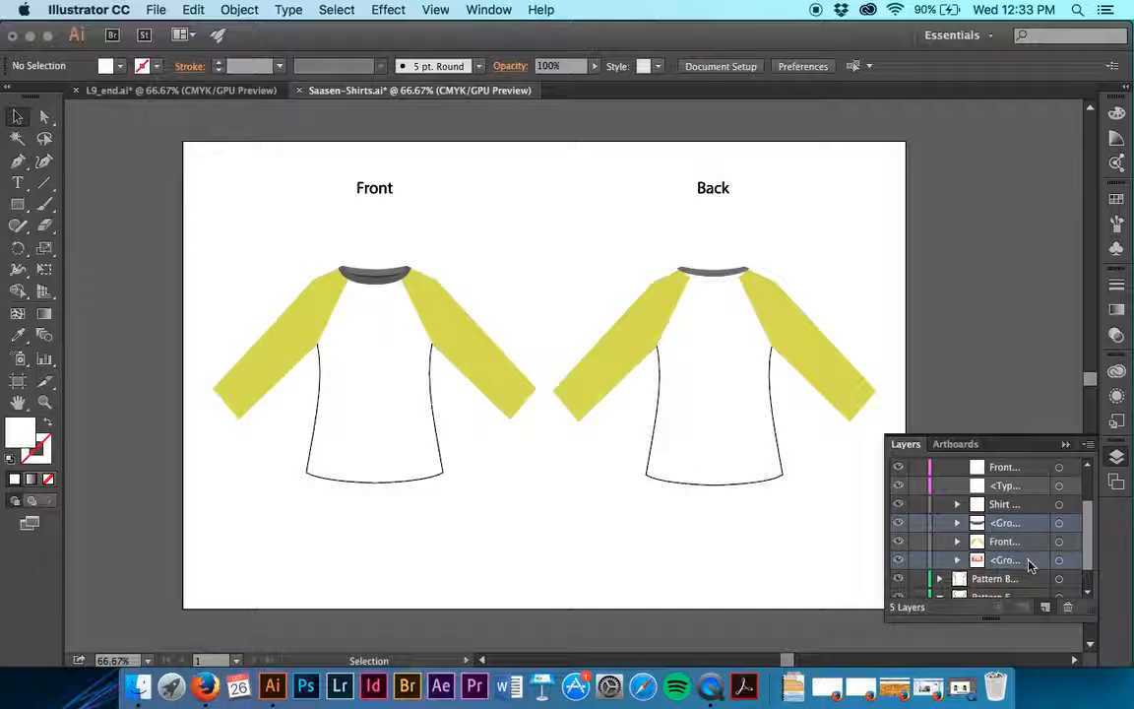
scroll(1032, 540, up, 3)
scroll(1033, 541, down, 3)
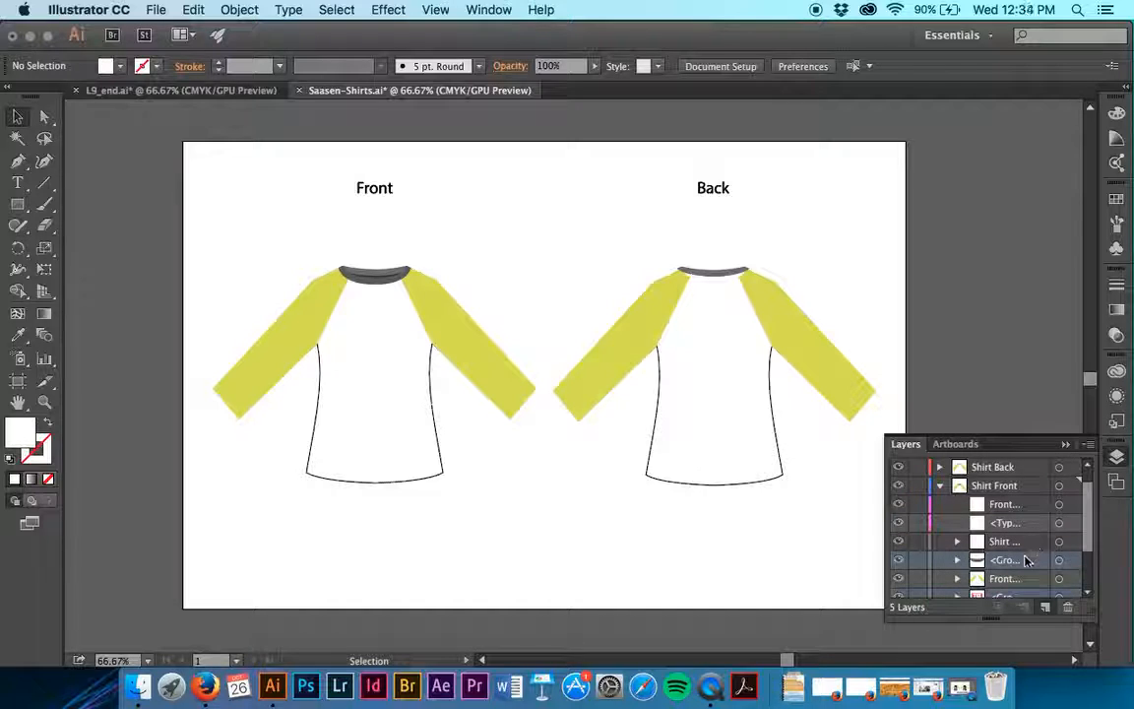
drag(1027, 560, 1008, 504)
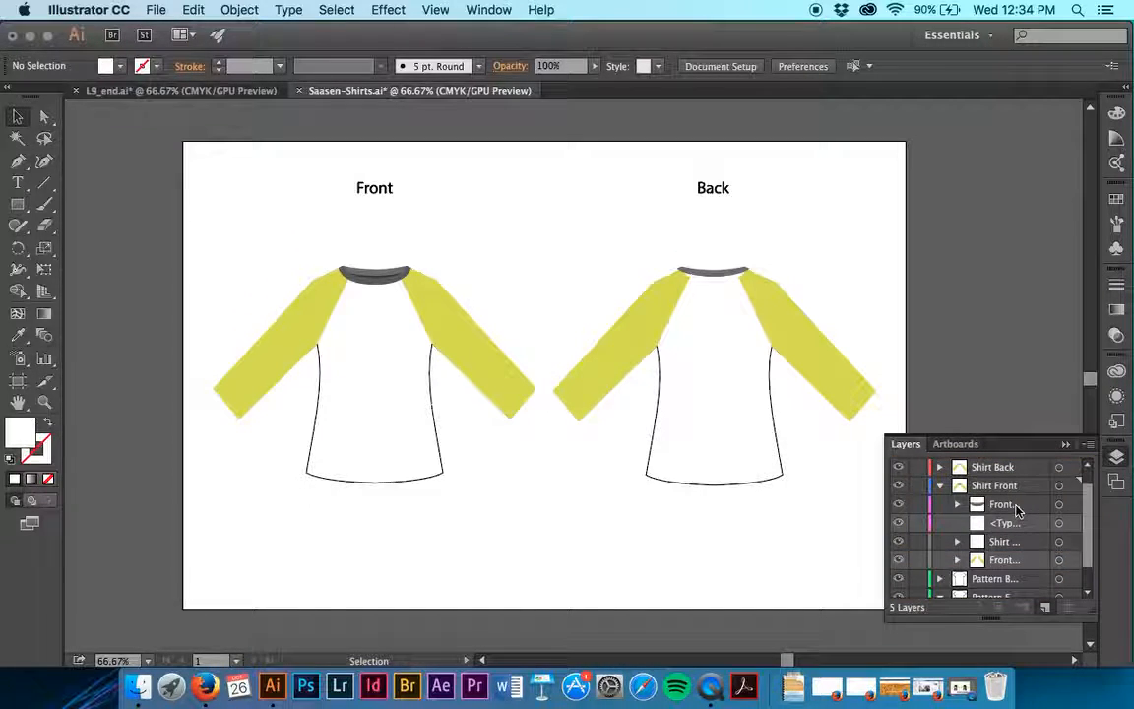
click(957, 505)
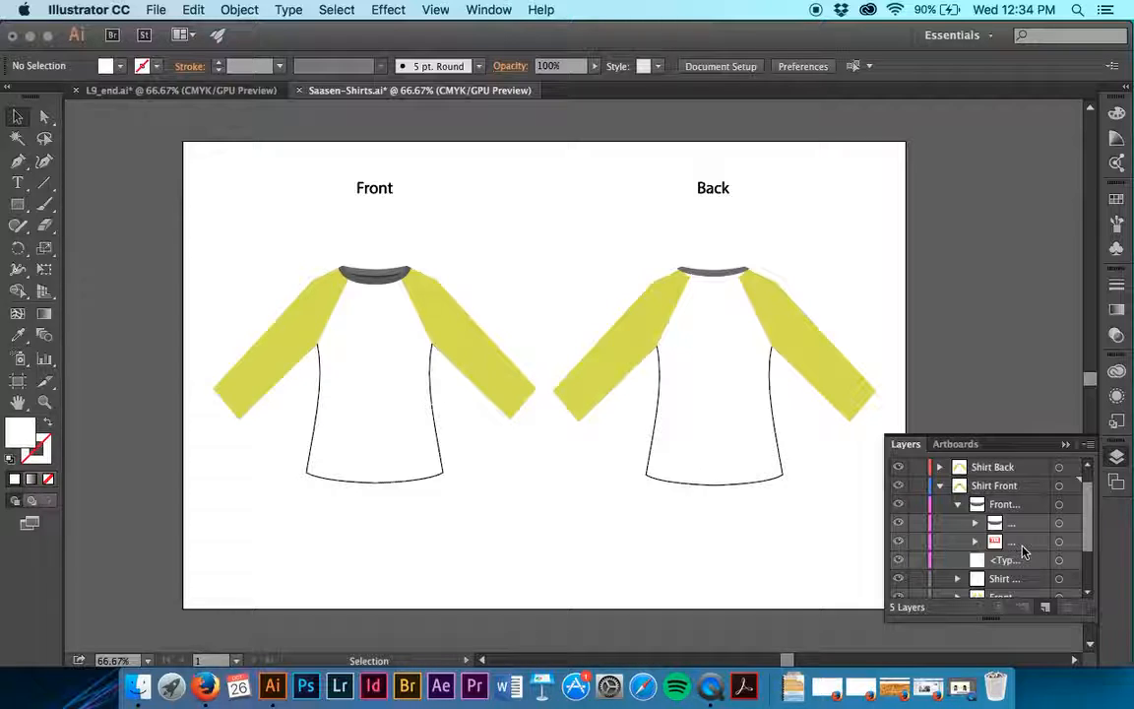
Reset the Essentials workspace and open Pattern.ai from the Lesson09 folder.
click(952, 35)
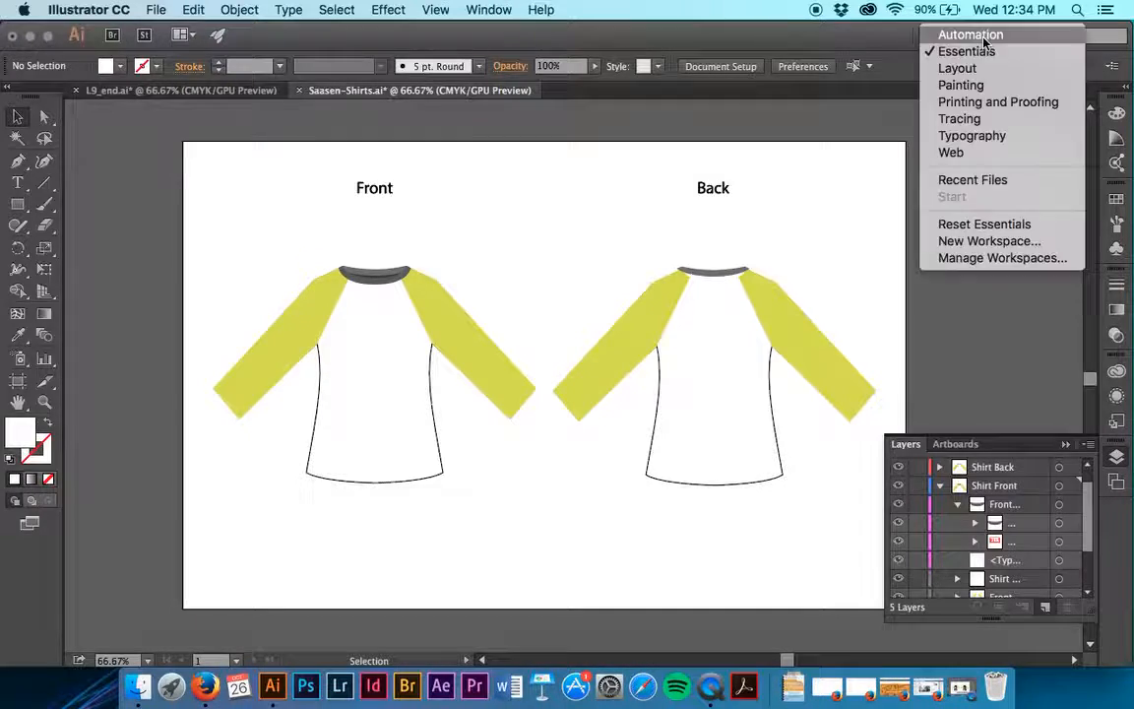
click(1010, 224)
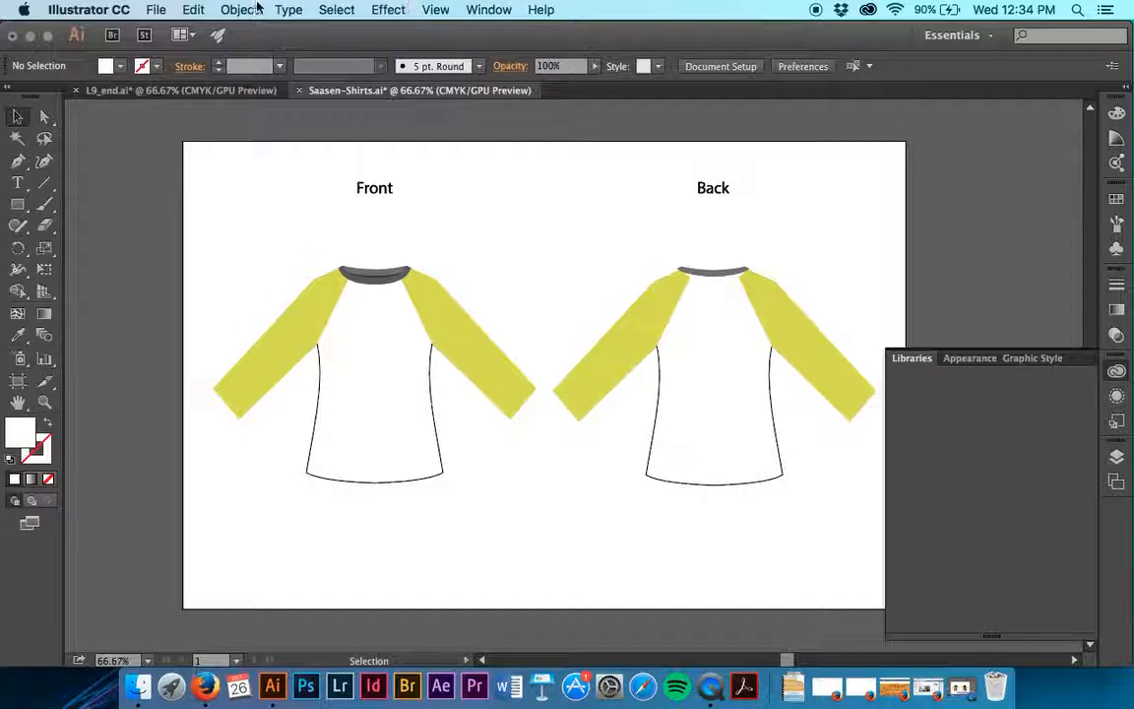
click(156, 10)
click(174, 65)
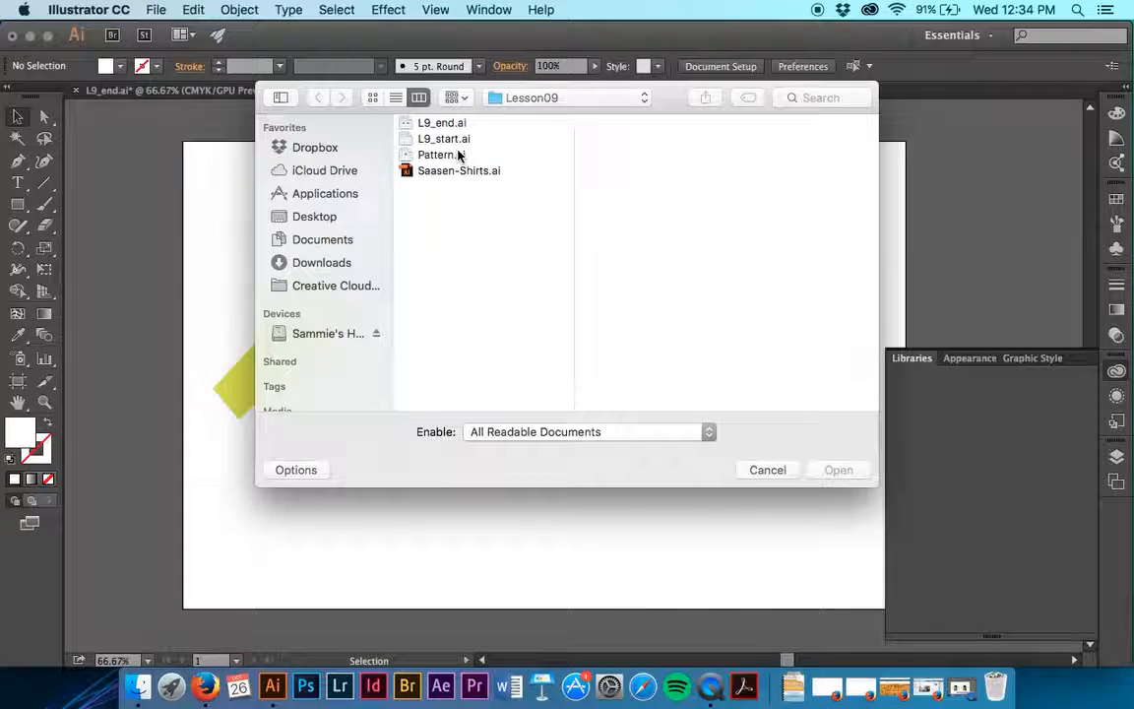
click(445, 155)
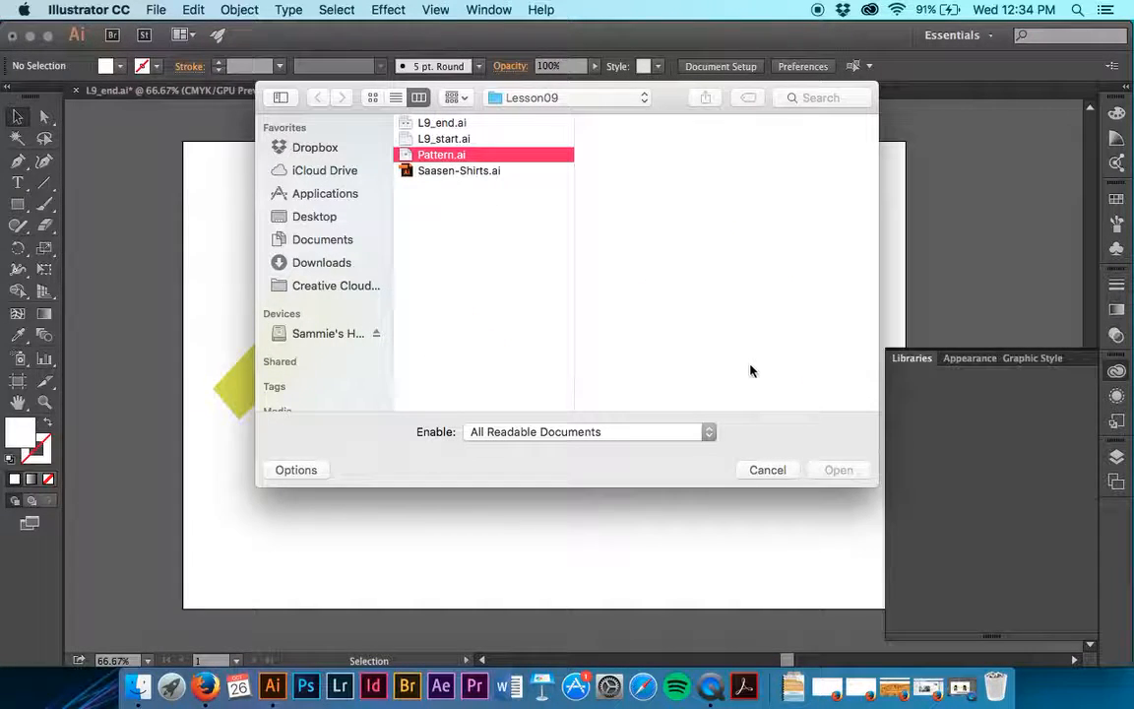
click(838, 469)
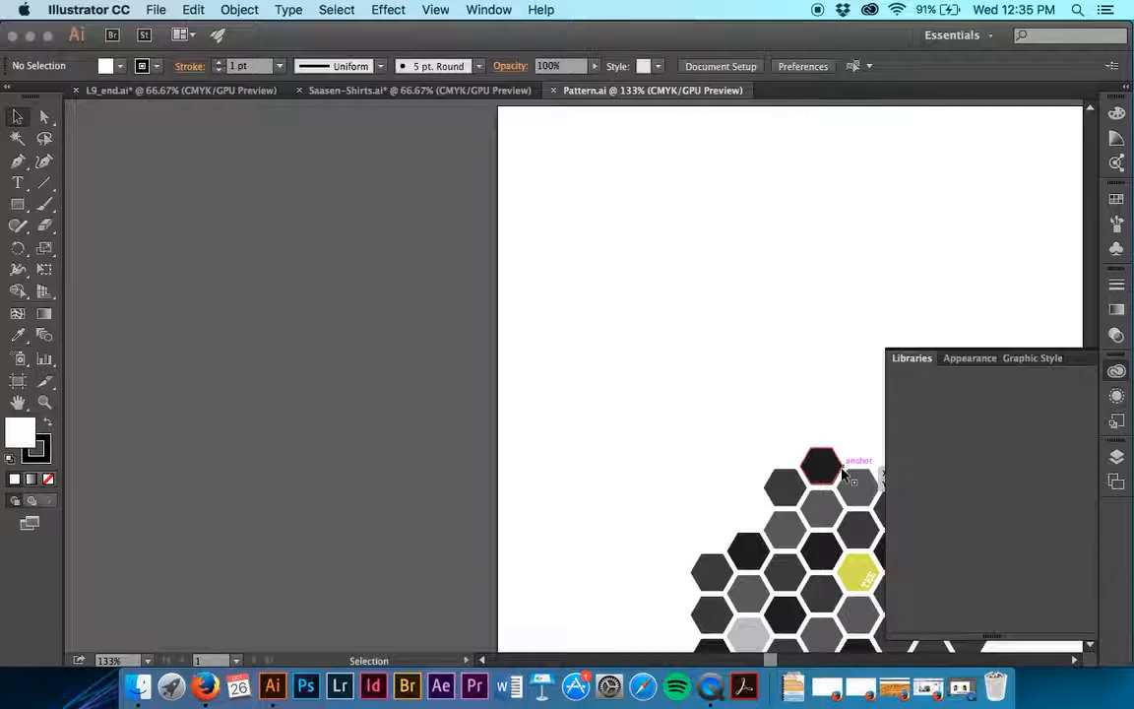
Inspect the hexagon pattern's layers and expand print3 and its group to examine the contents.
scroll(841, 472, right, 10)
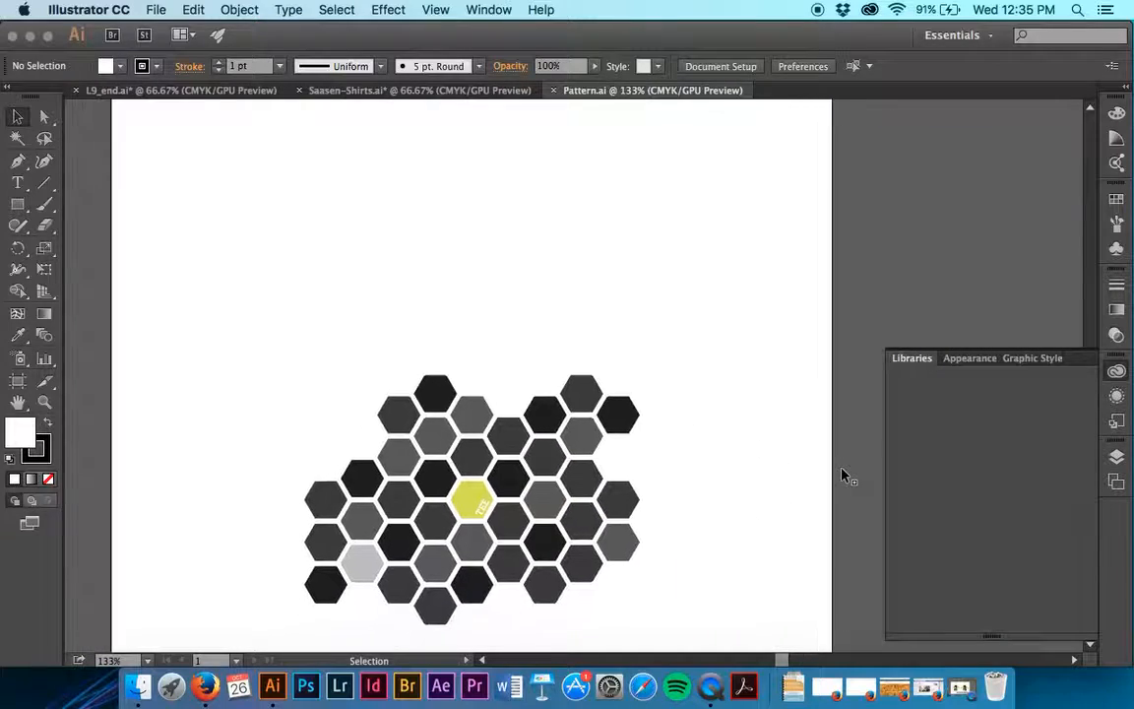
click(1118, 458)
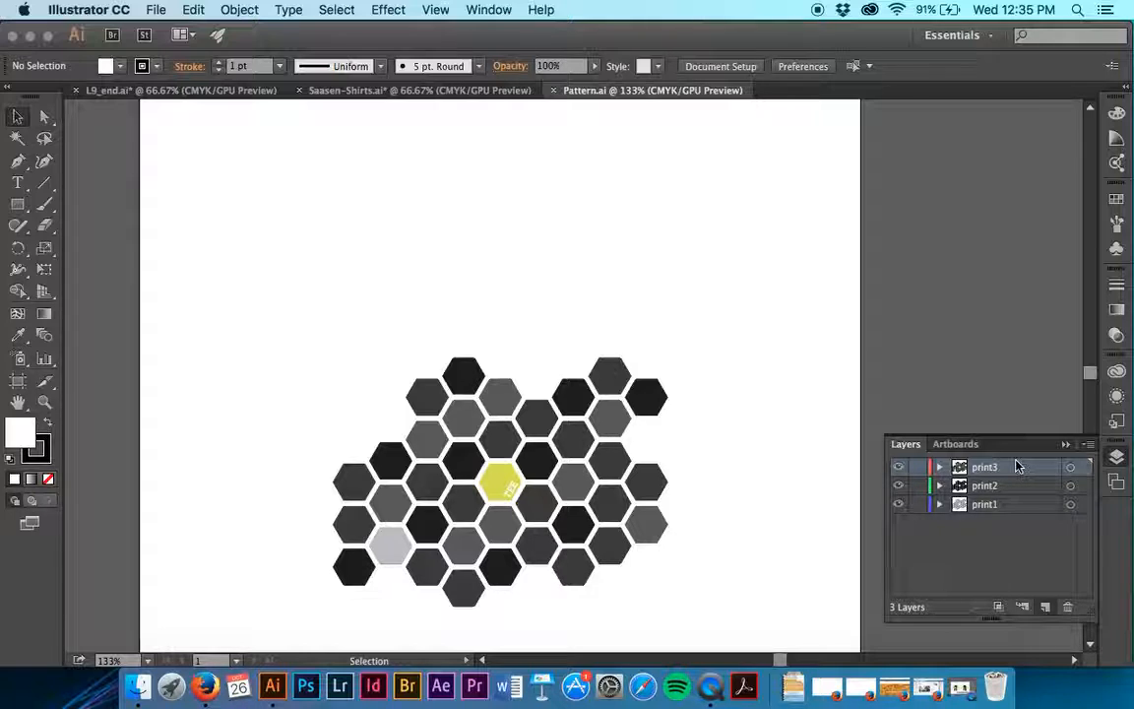
click(939, 467)
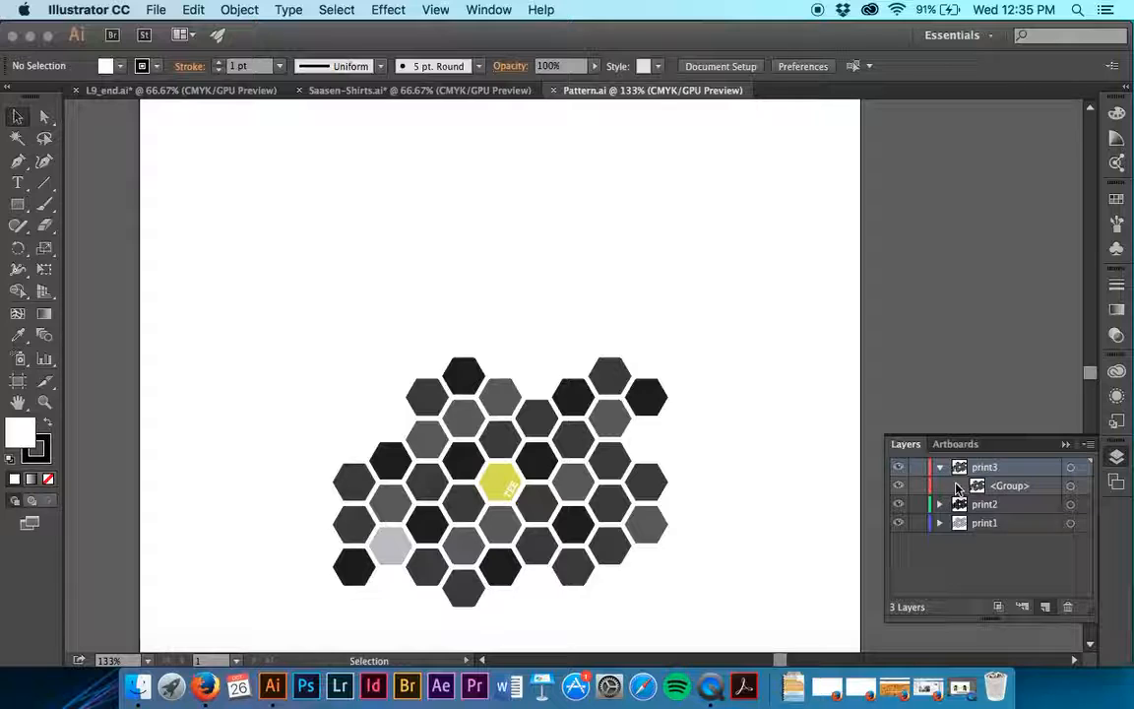
click(957, 485)
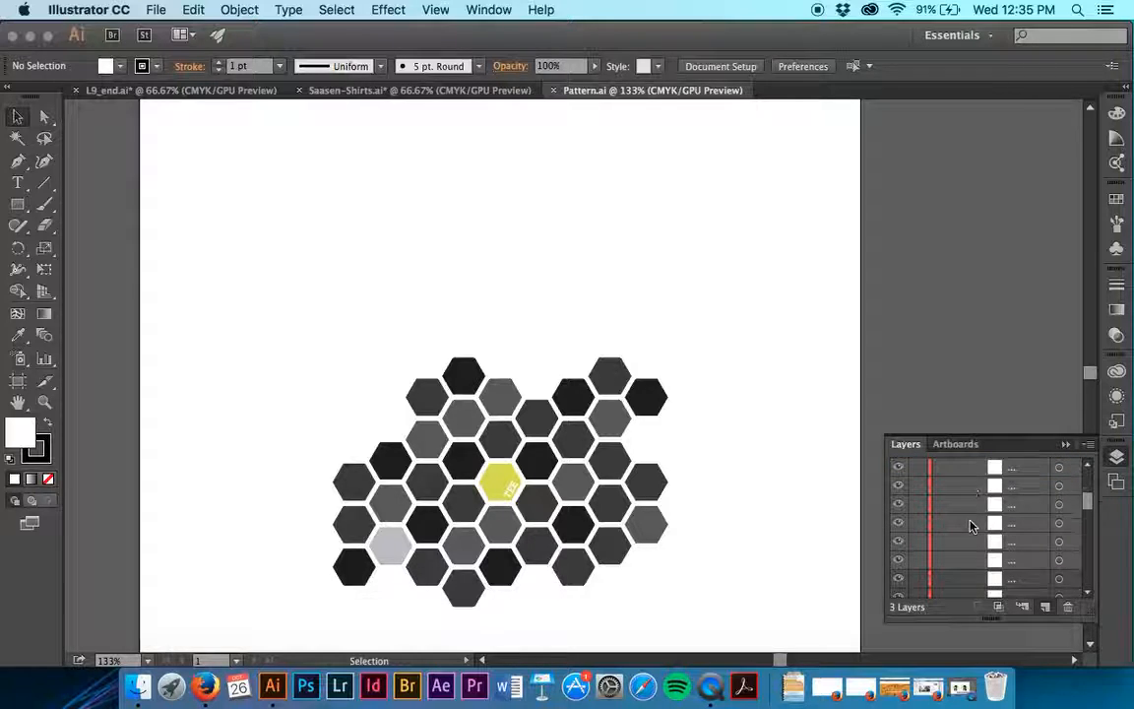
Examine the hexagon paths in print3's group, select one hexagon path as a check, and collapse the group and layer.
scroll(970, 525, down, 3)
scroll(970, 526, down, 3)
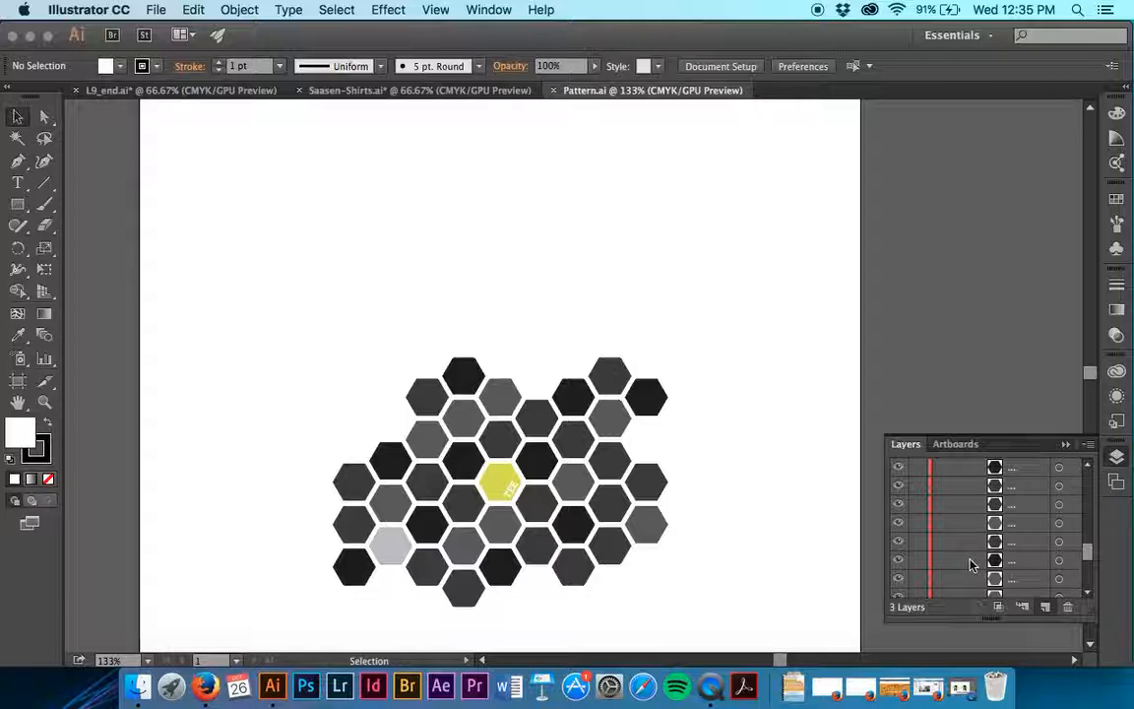
click(1060, 524)
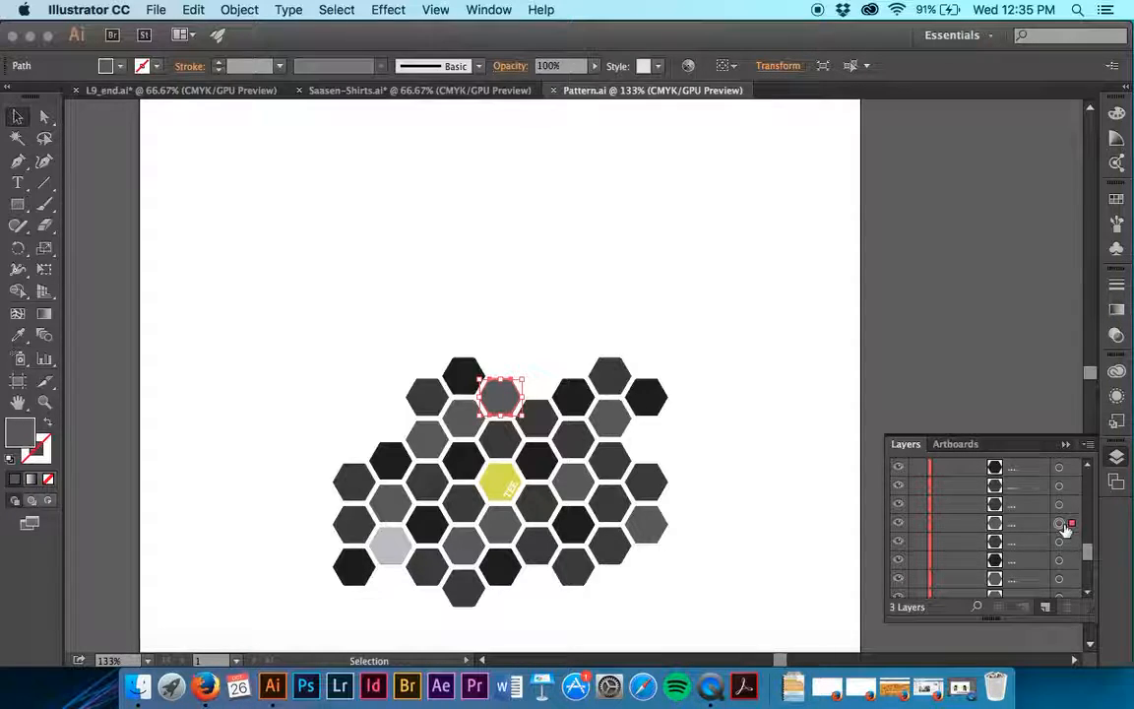
scroll(1045, 506, up, 5)
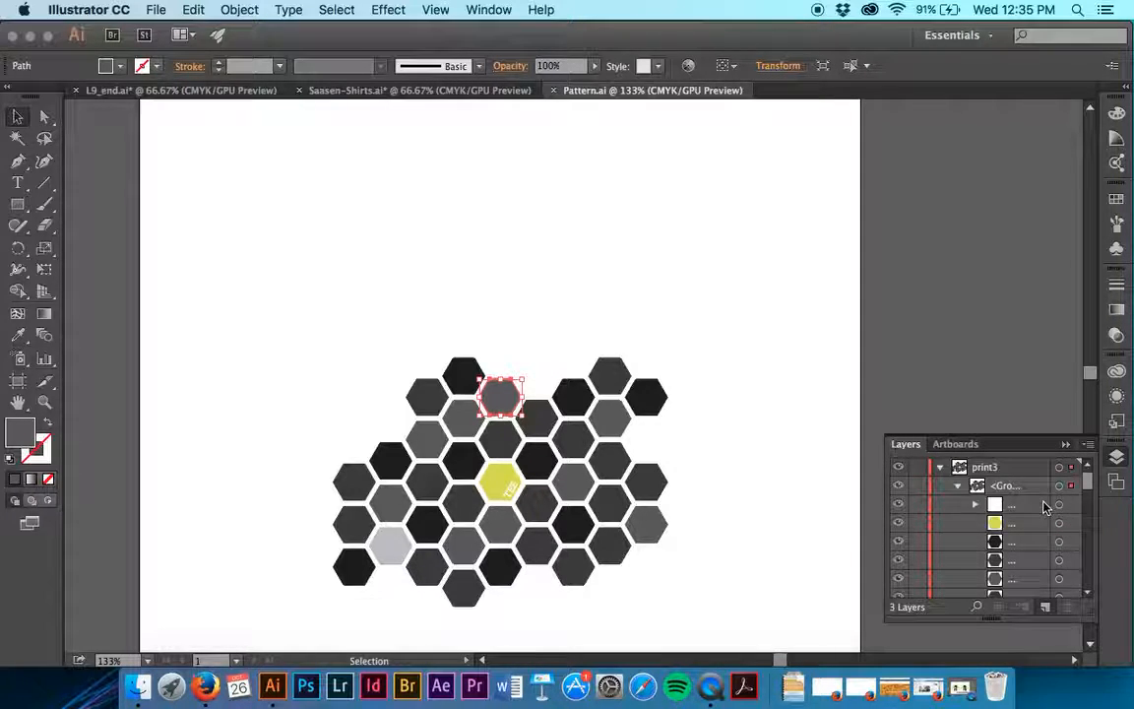
click(957, 486)
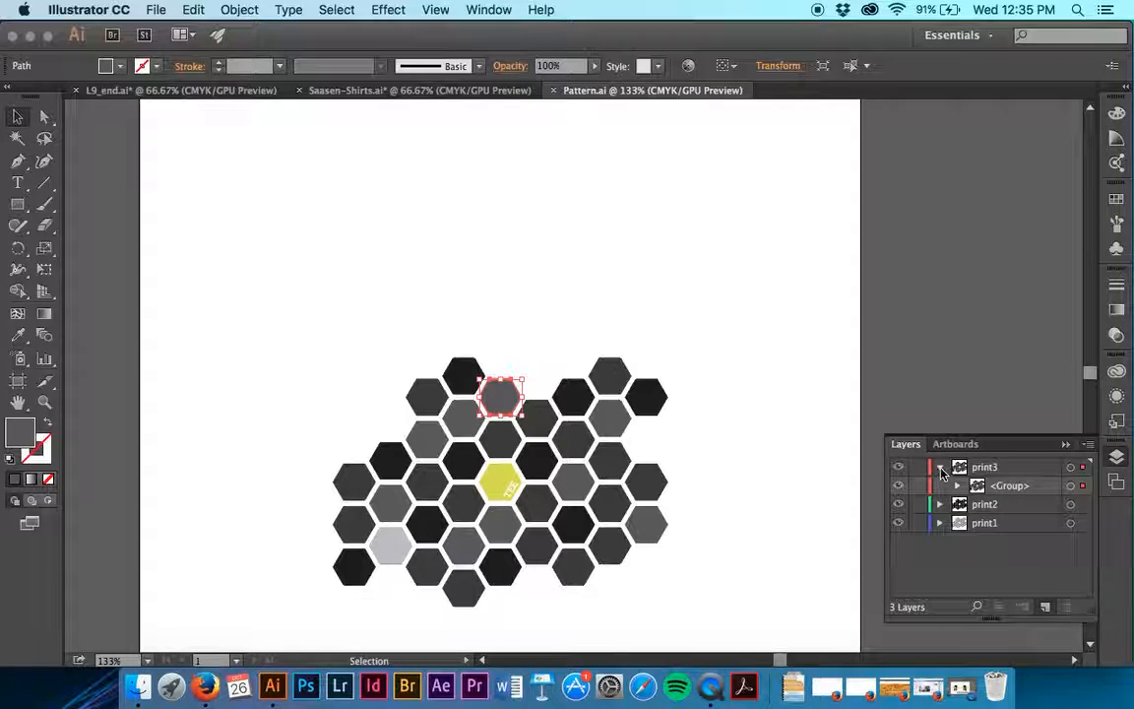
click(940, 466)
Hide and reshow the print3 and print2 layers to compare the three hexagon prints, leaving all layers visible.
click(898, 467)
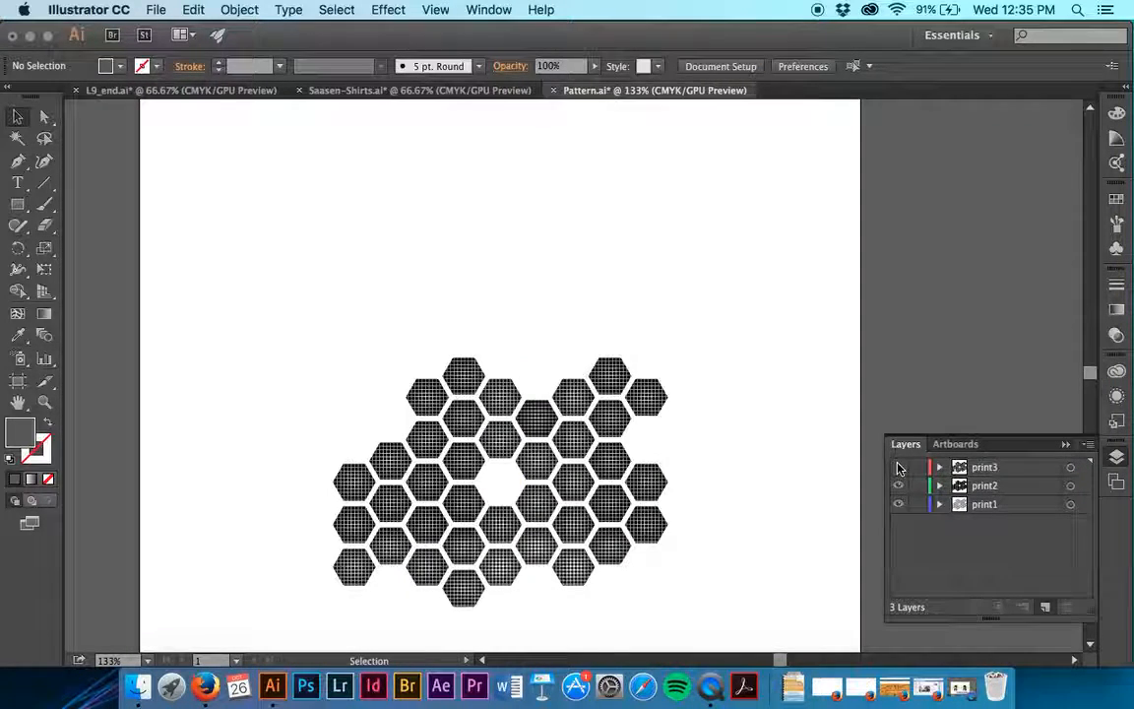
click(898, 485)
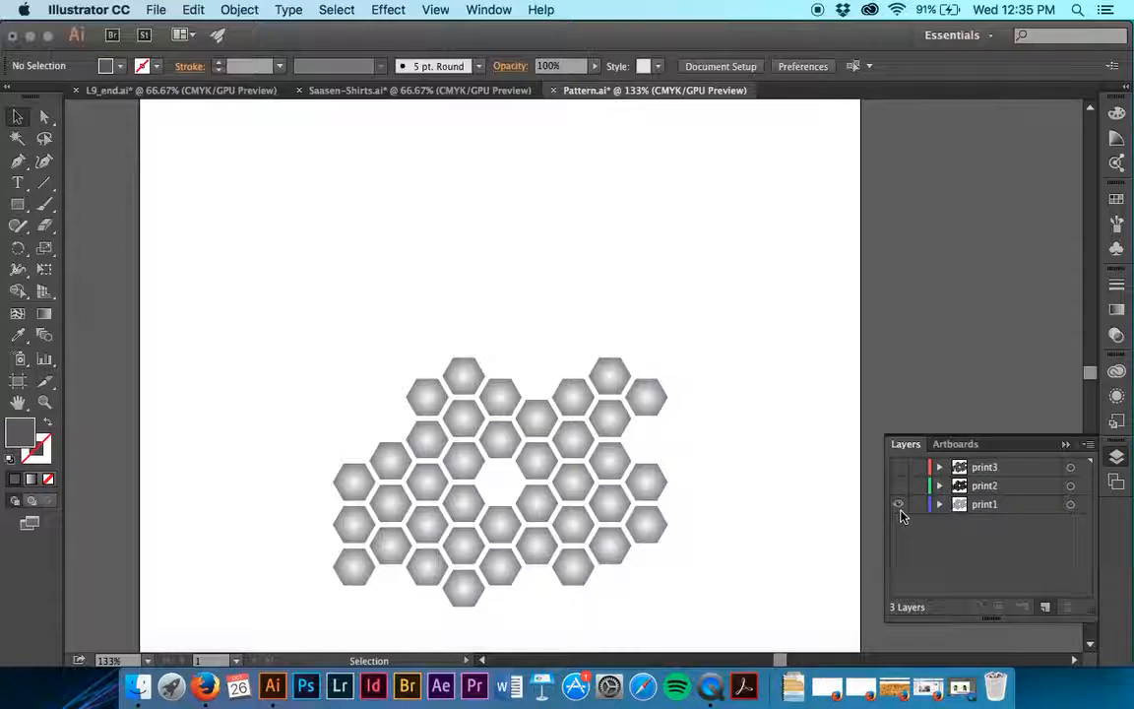
click(898, 485)
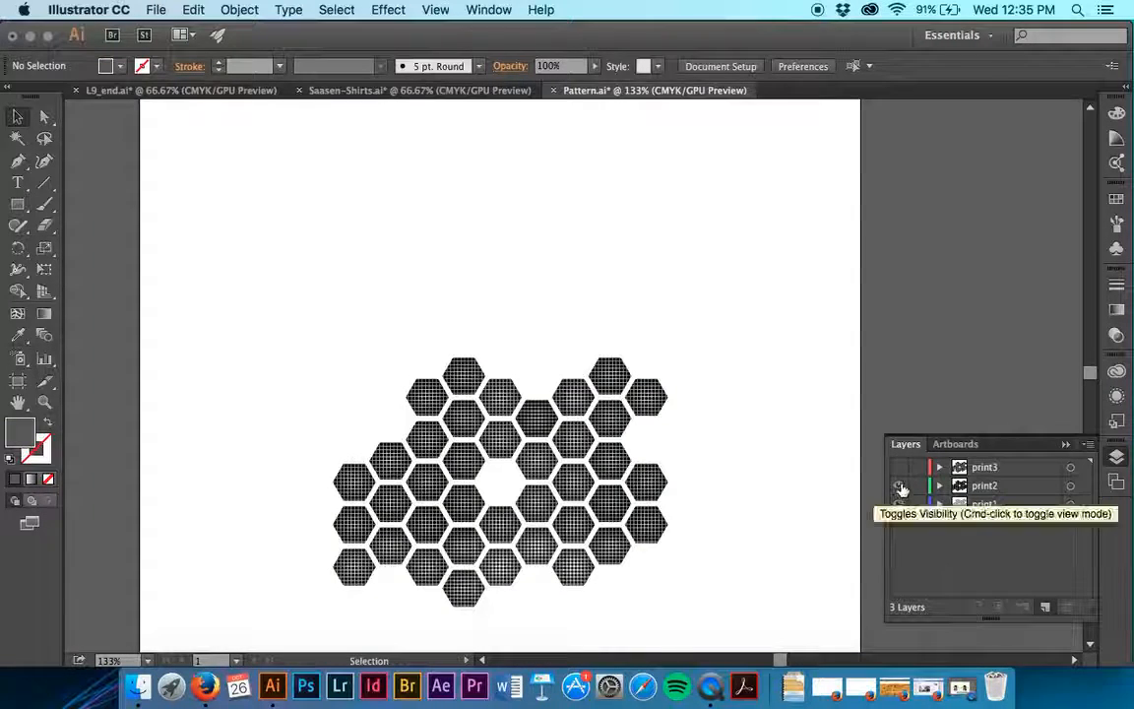
click(1016, 489)
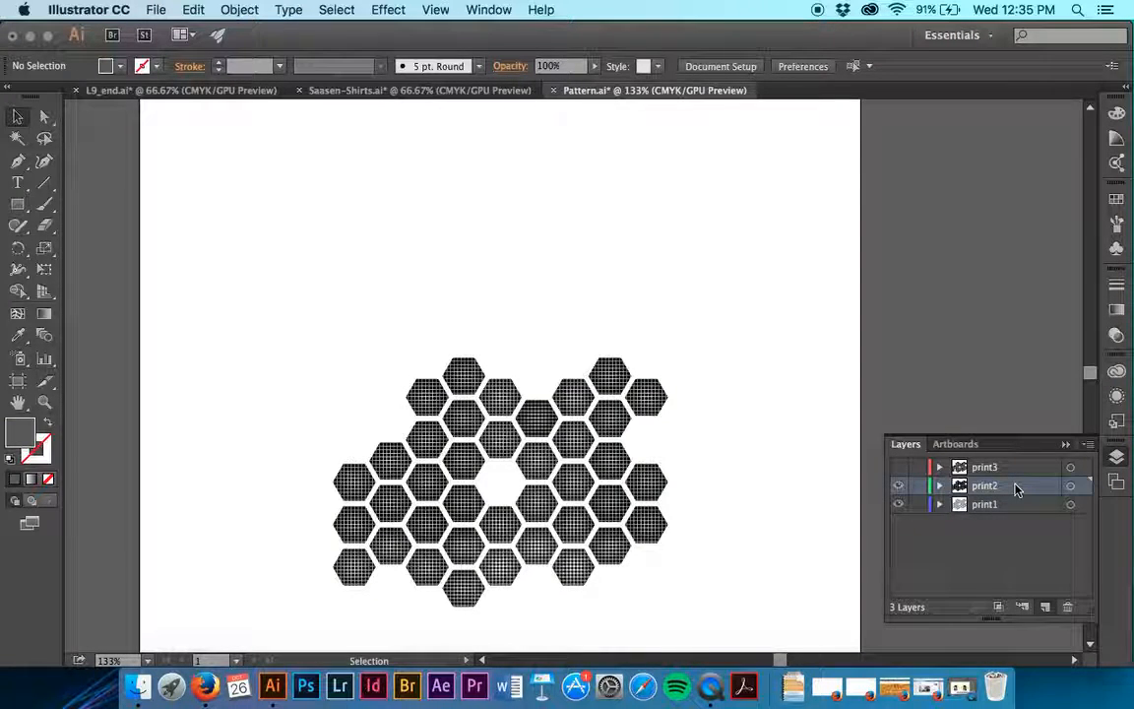
click(899, 467)
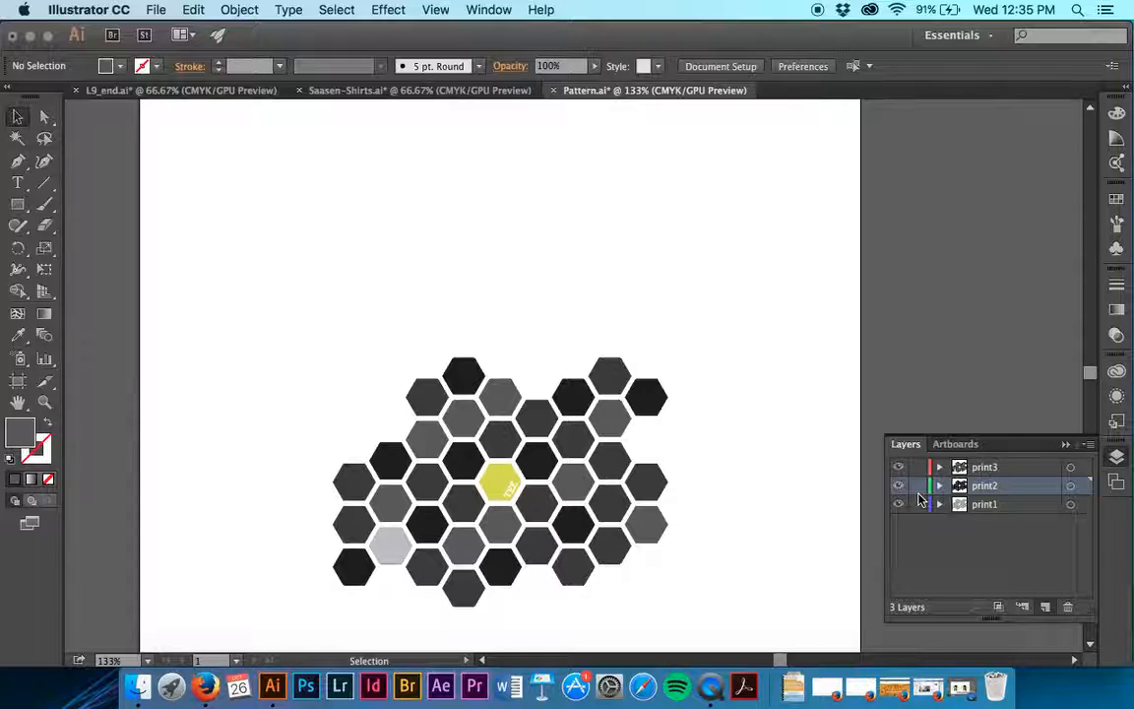
Select and copy all the hexagon artwork, and close Pattern.ai without saving changes.
click(336, 9)
click(339, 33)
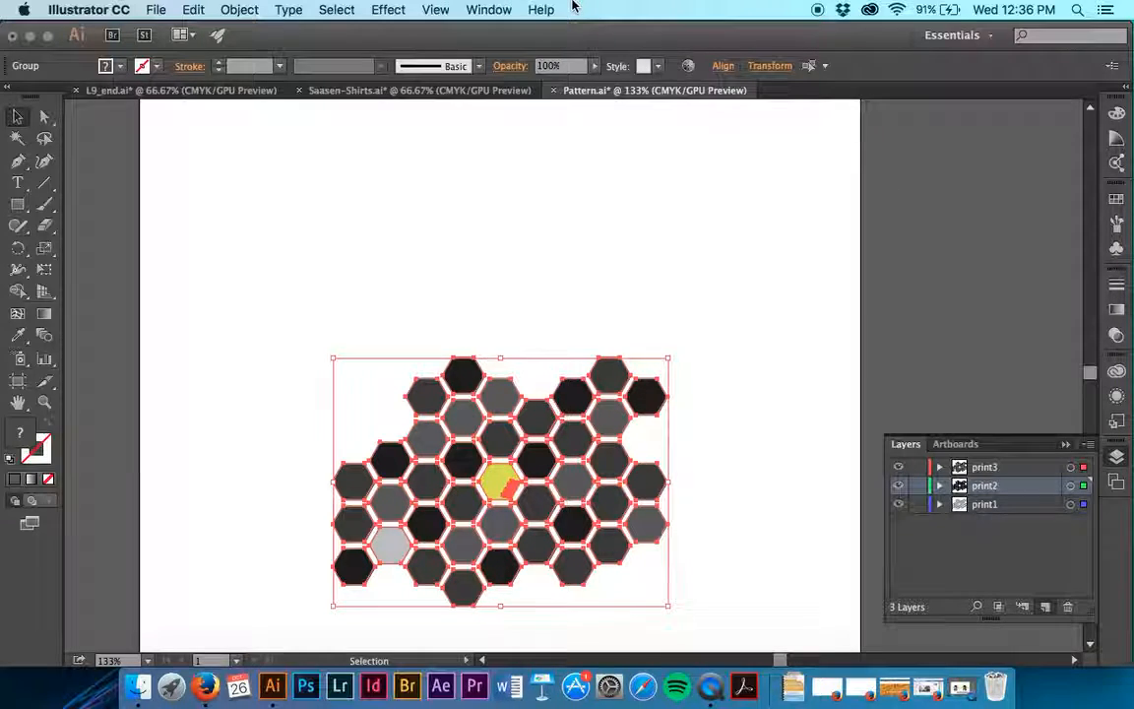
click(159, 10)
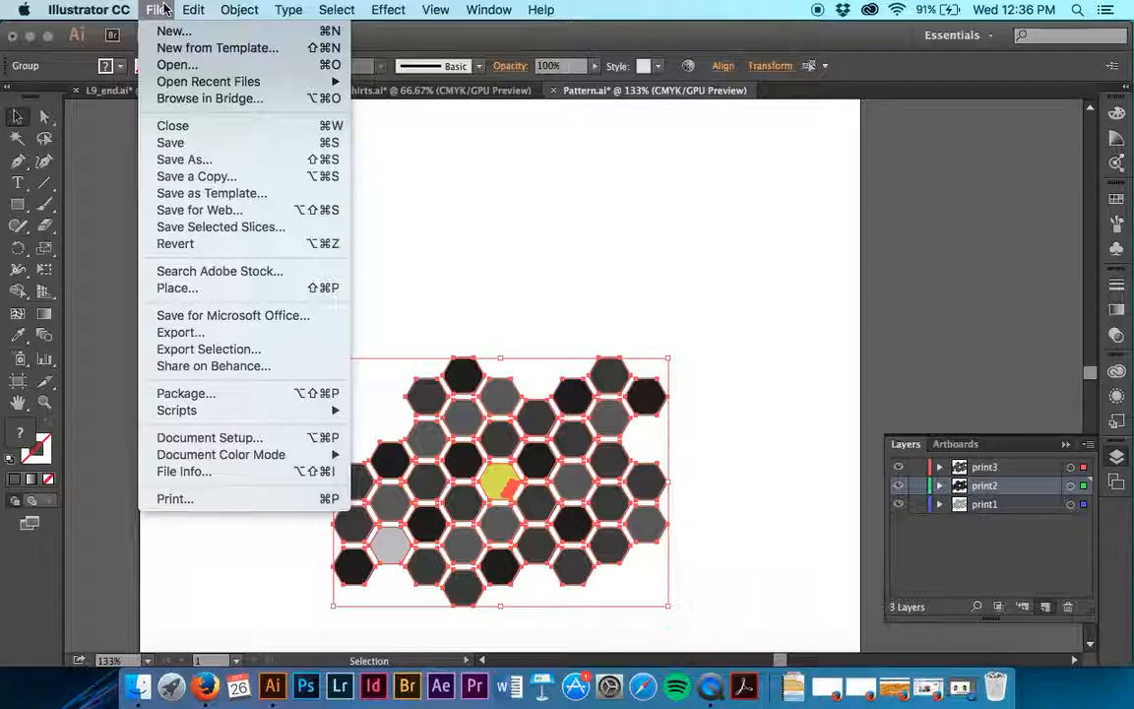
click(194, 122)
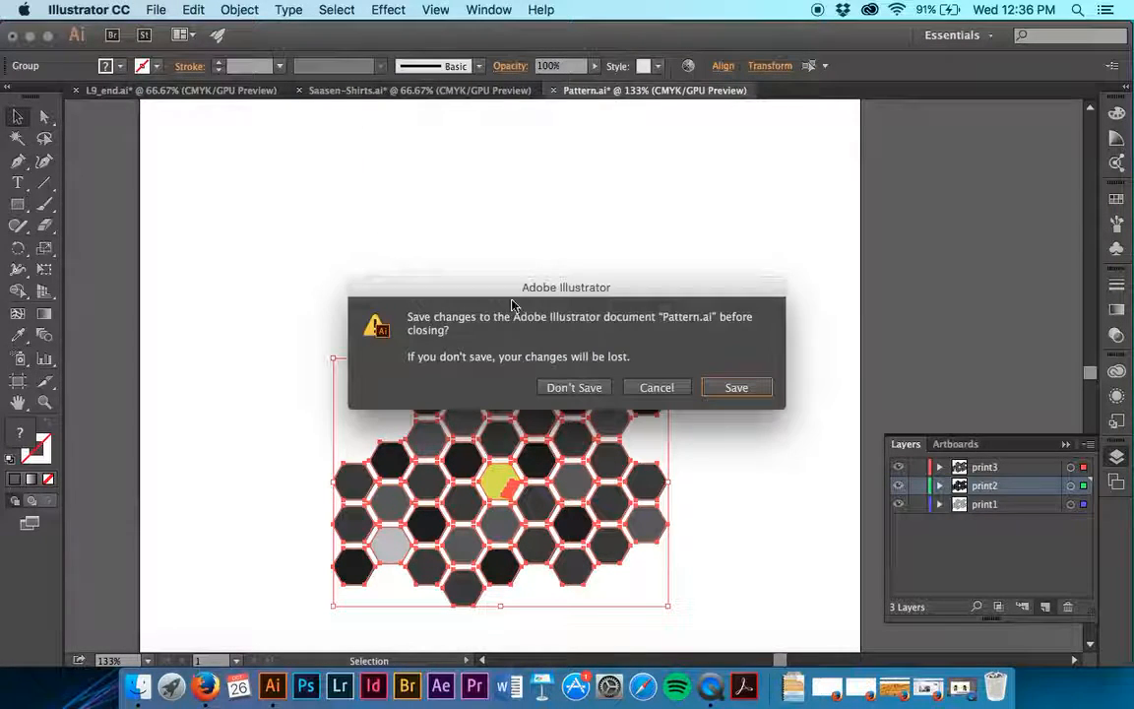
click(573, 388)
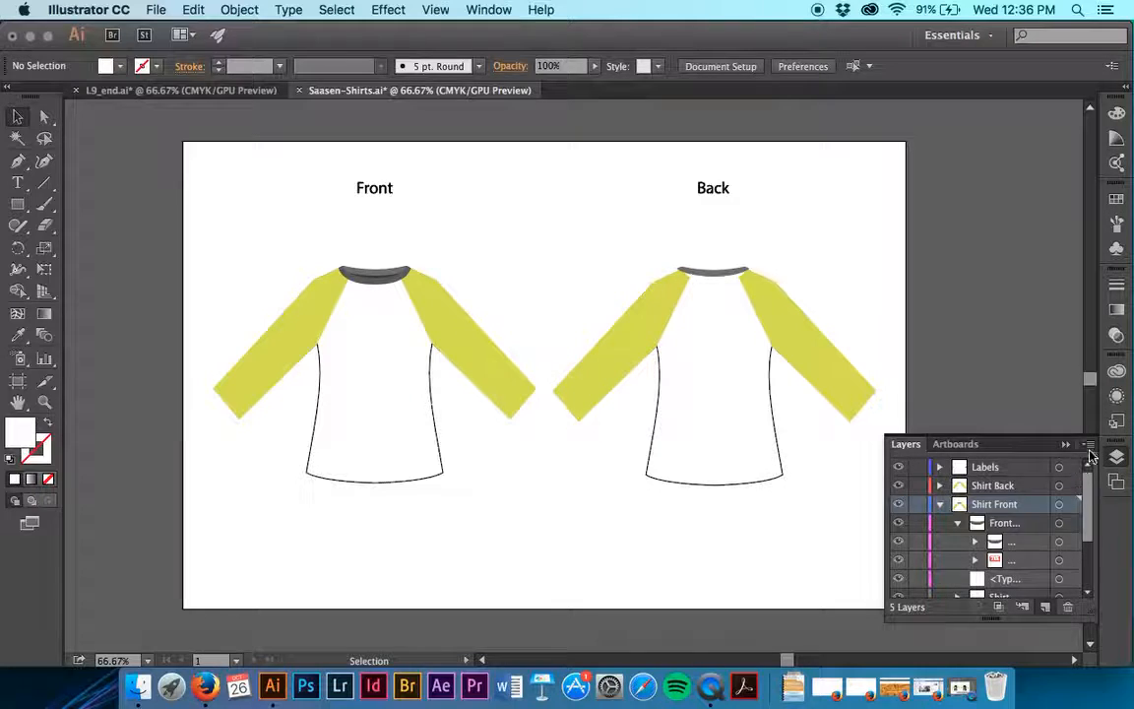
Collapse the expanded shirt layers, check that Paste Remembers Layers is enabled, and paste the hexagon artwork into the shirt document.
click(939, 504)
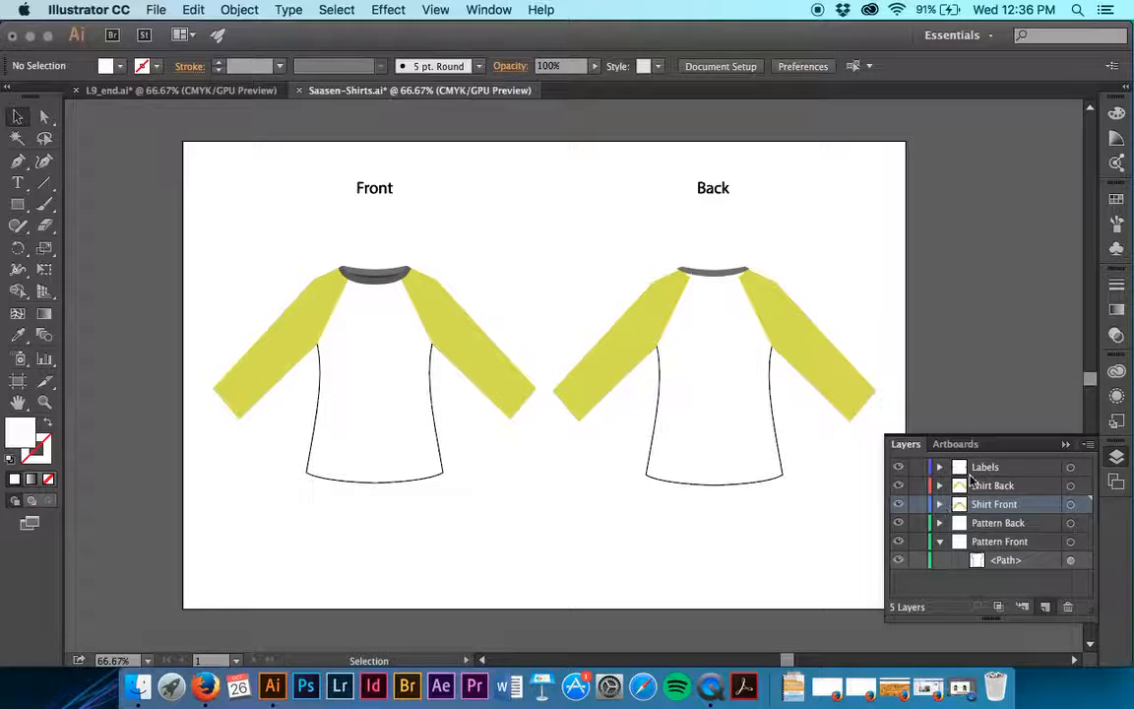
click(1088, 443)
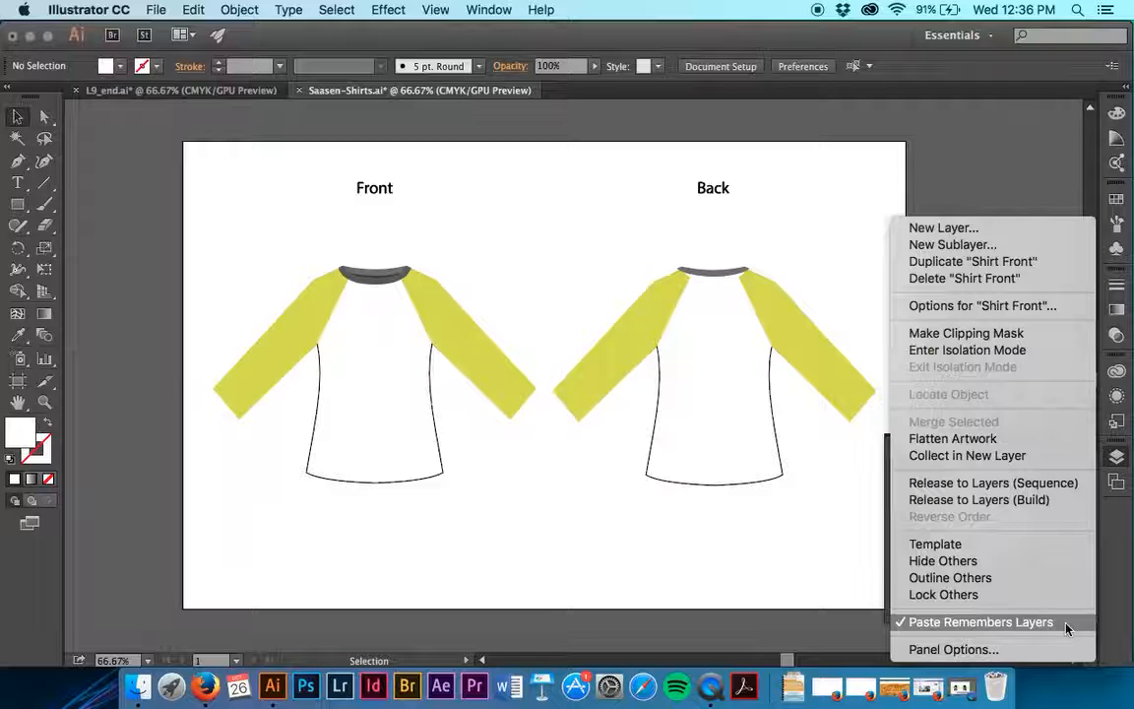
click(1114, 606)
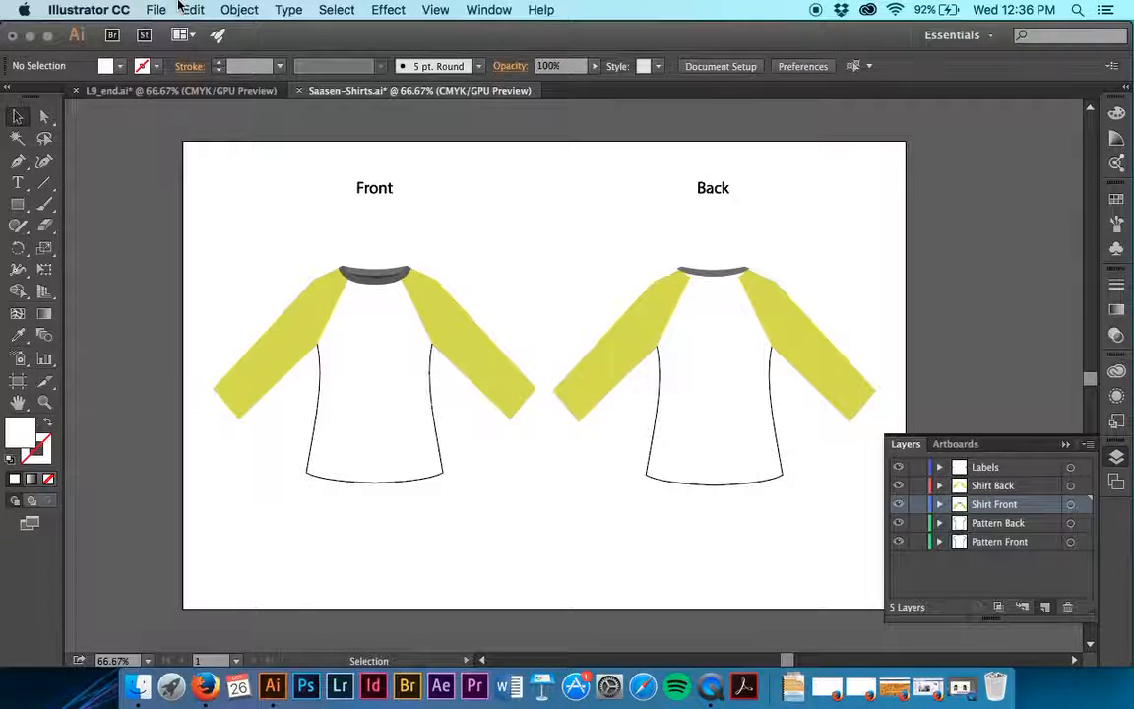
click(191, 10)
click(208, 109)
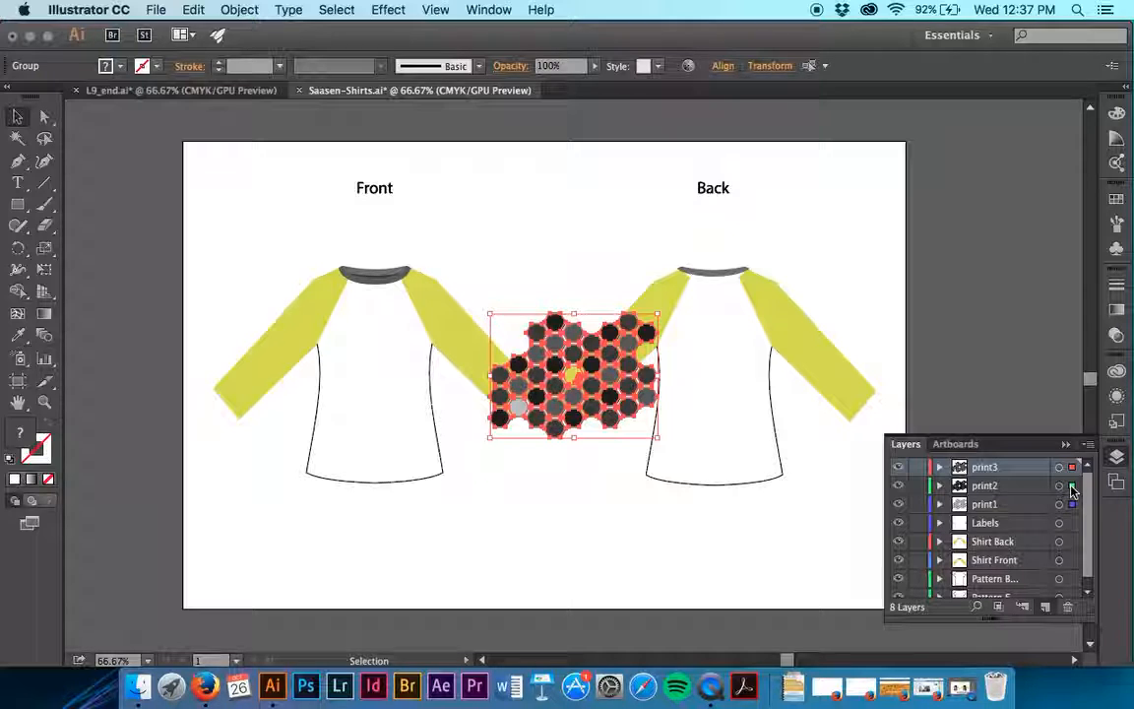
drag(1019, 469, 1019, 591)
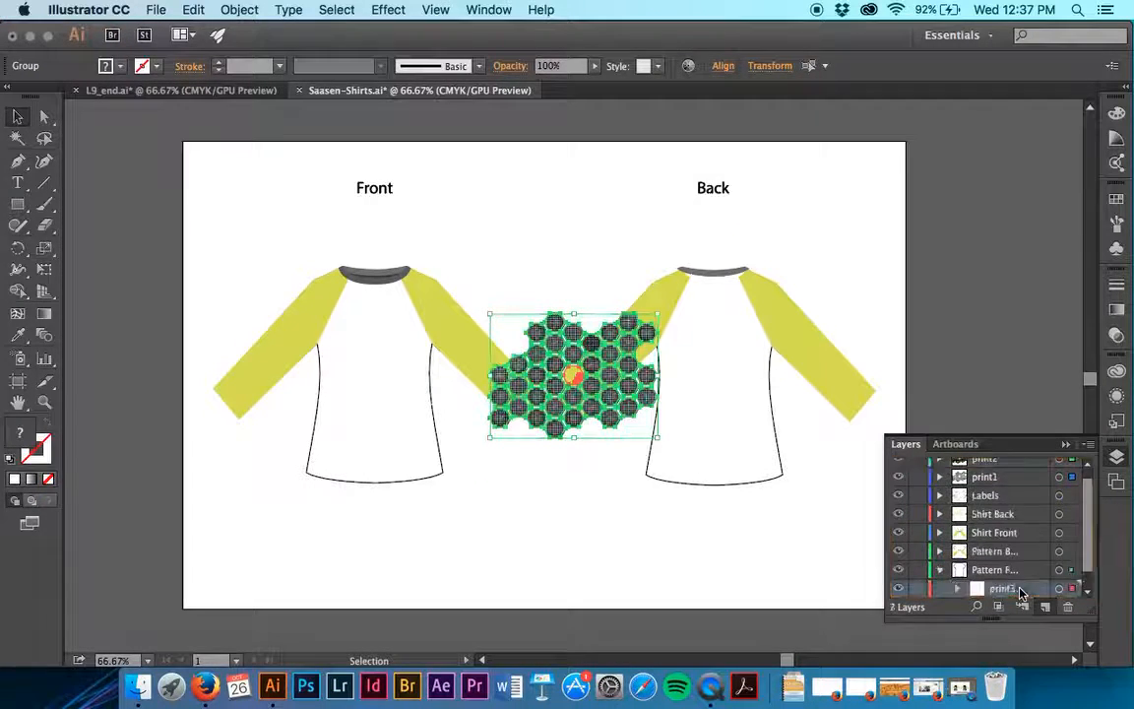
scroll(1021, 594, up, 1)
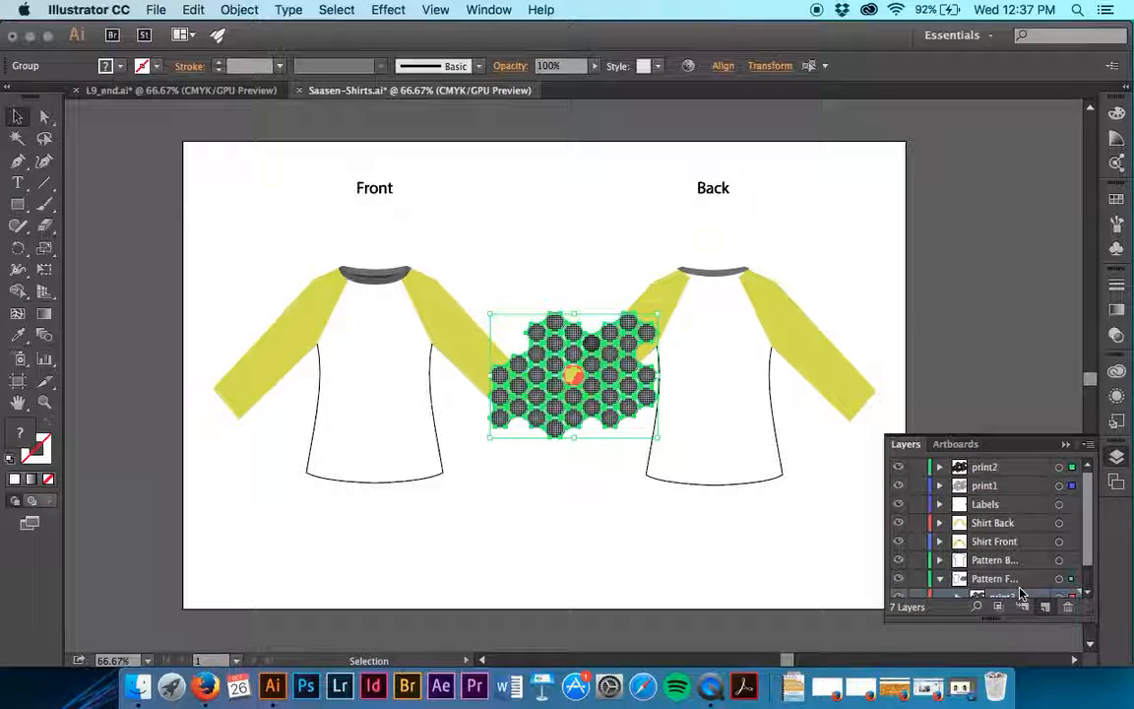
key(super+z)
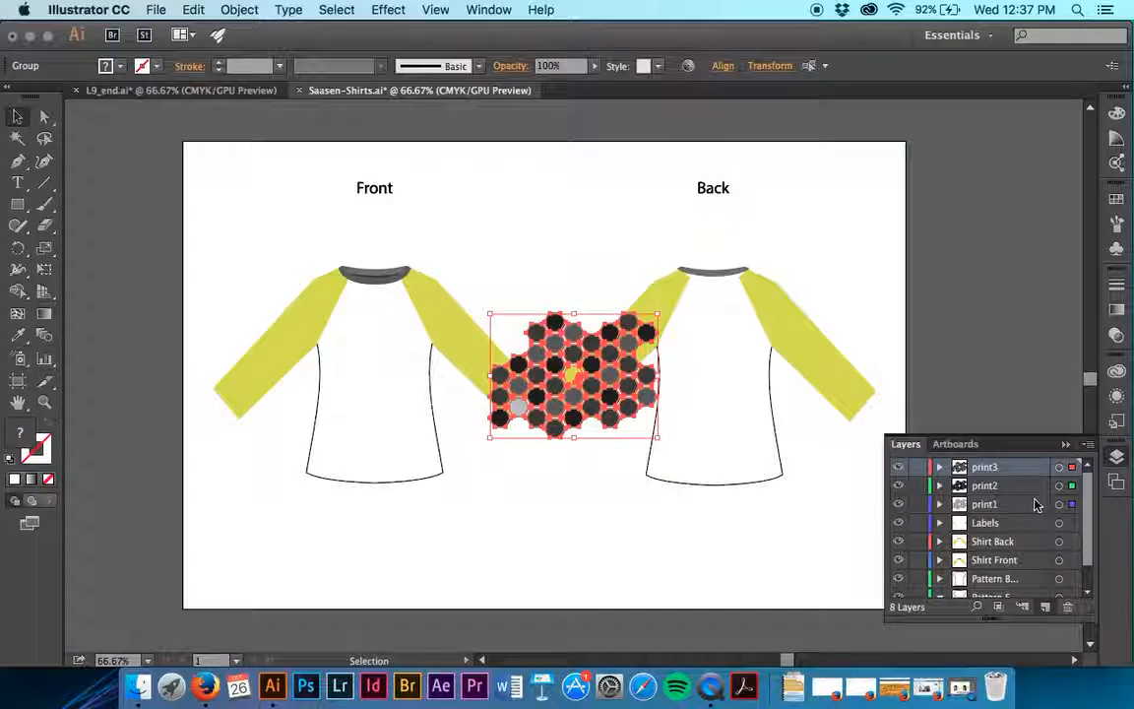
Move the print3, print2 and print1 layers together into the Pattern Front layer, collapse it, and save the document.
shift+click(1035, 504)
drag(1024, 479, 1018, 573)
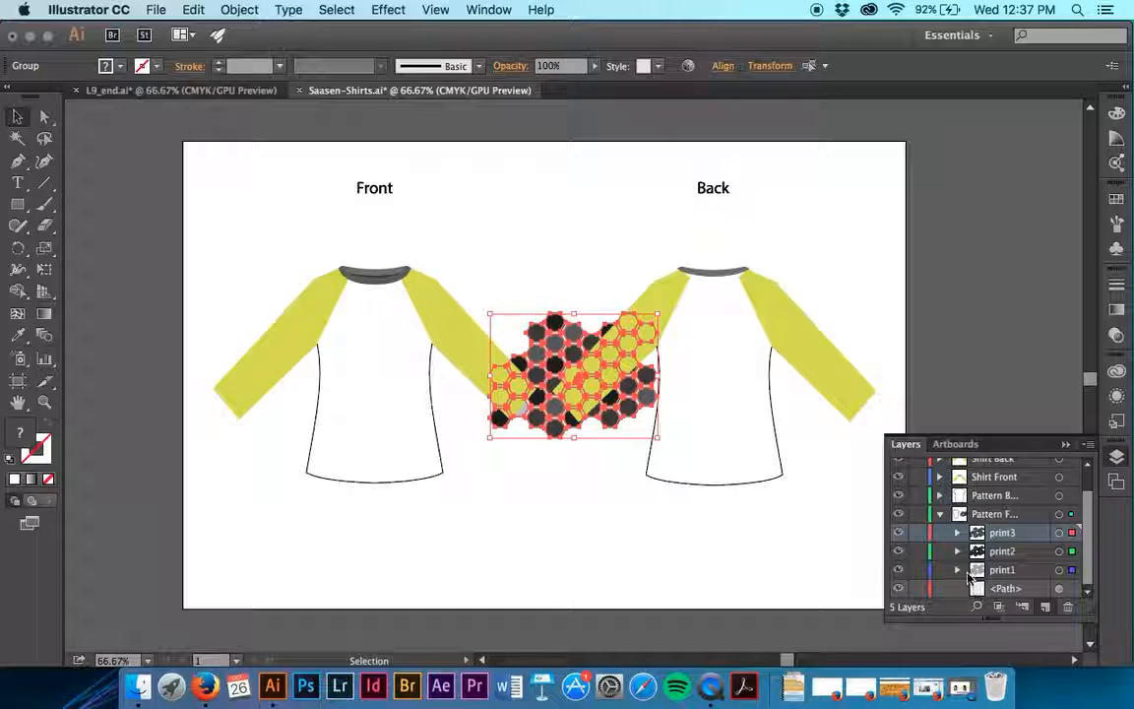
click(940, 514)
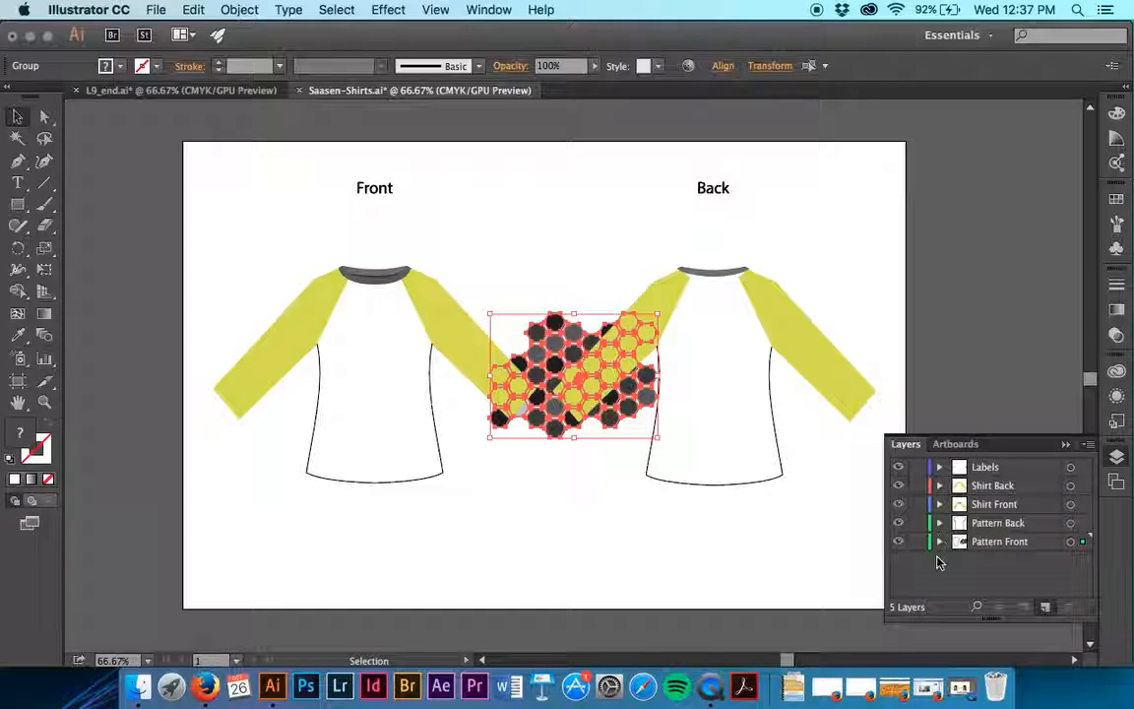
key(a)
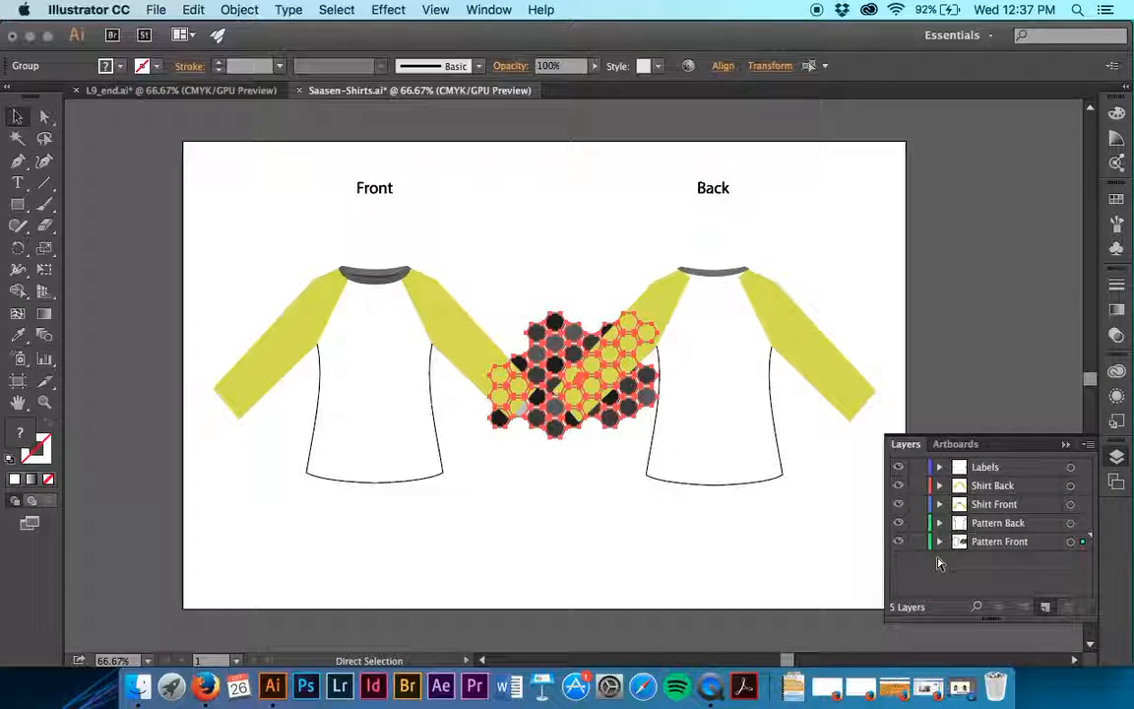
key(v)
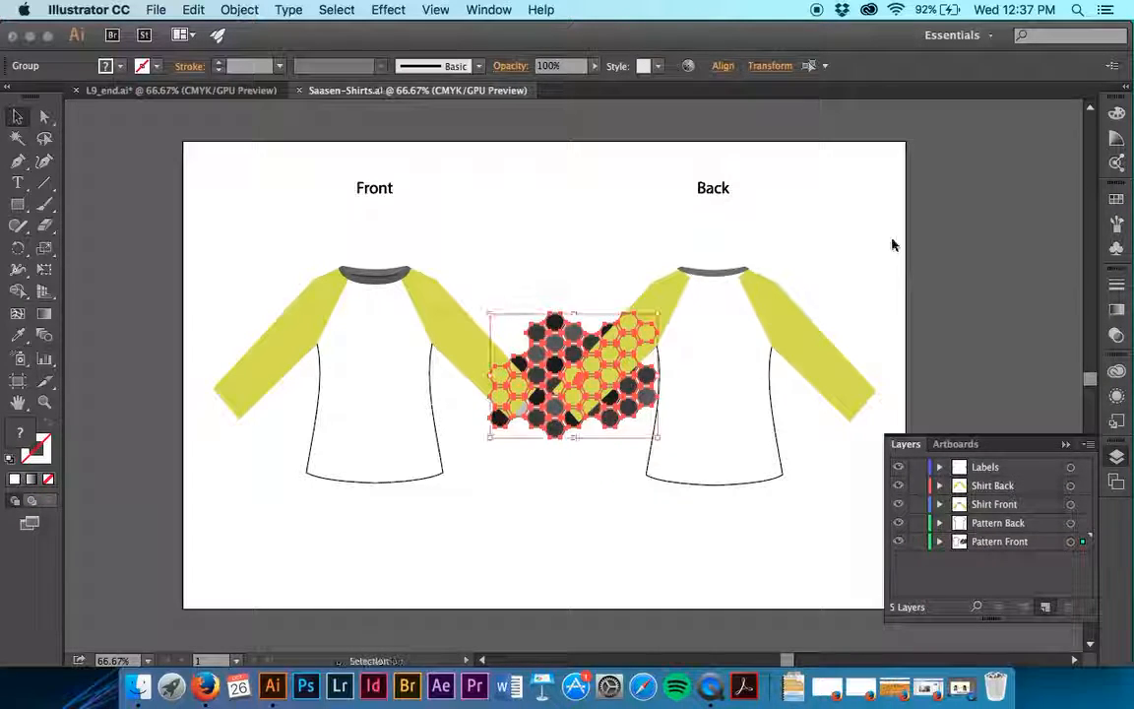